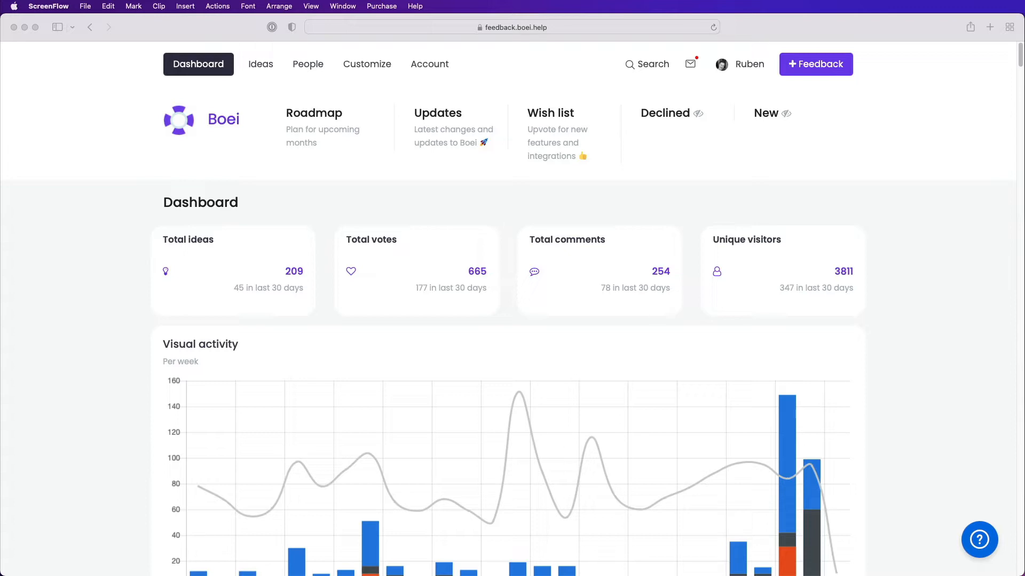
- Review the dashboard's totals, weekly visual activity chart and activity stream
{"action": "scroll", "coordinate": [914, 354], "scroll_direction": "down", "scroll_amount": 5}
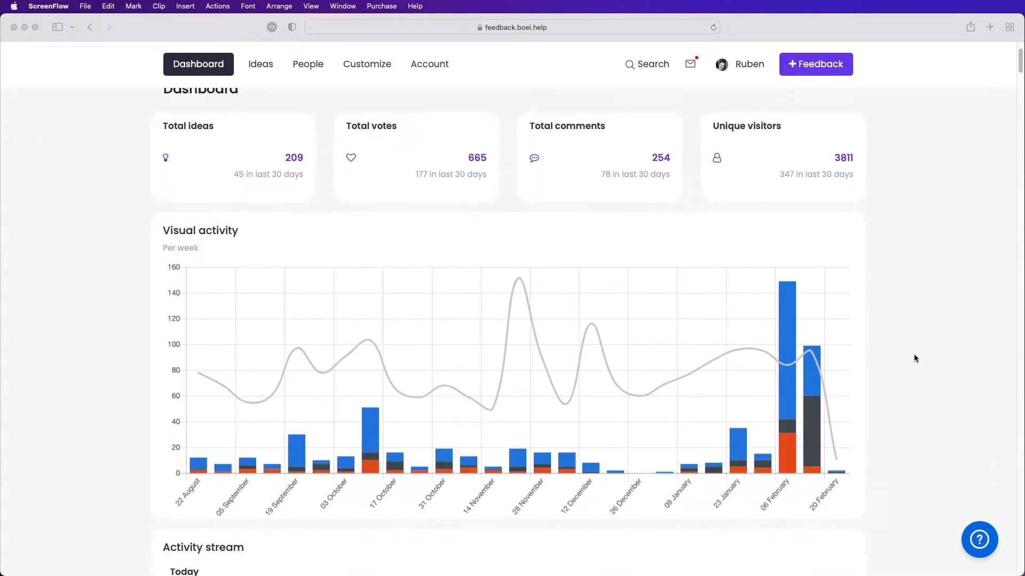
{"action": "scroll", "coordinate": [913, 353], "scroll_direction": "down", "scroll_amount": 1}
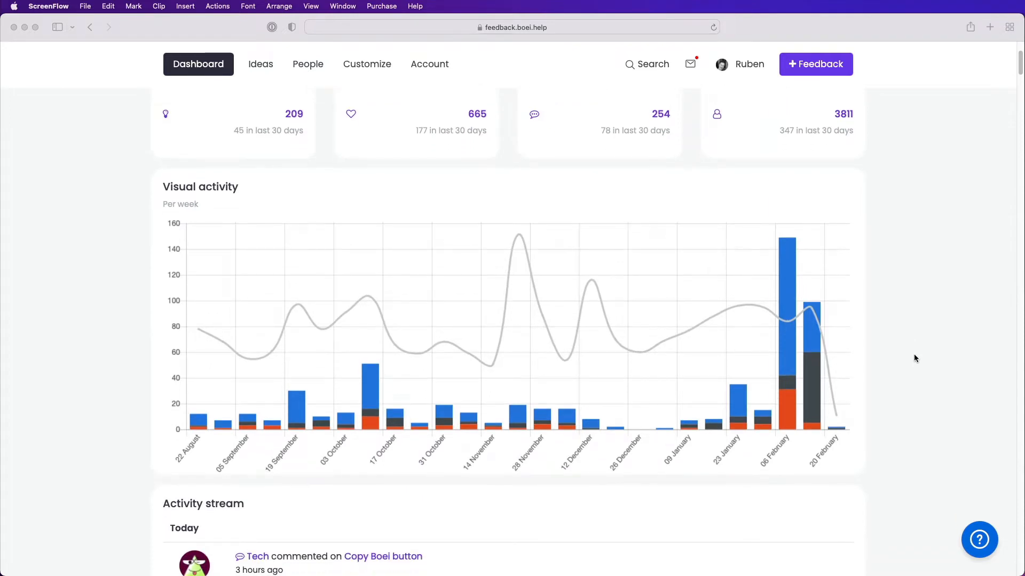
{"action": "scroll", "coordinate": [914, 358], "scroll_direction": "down", "scroll_amount": 10}
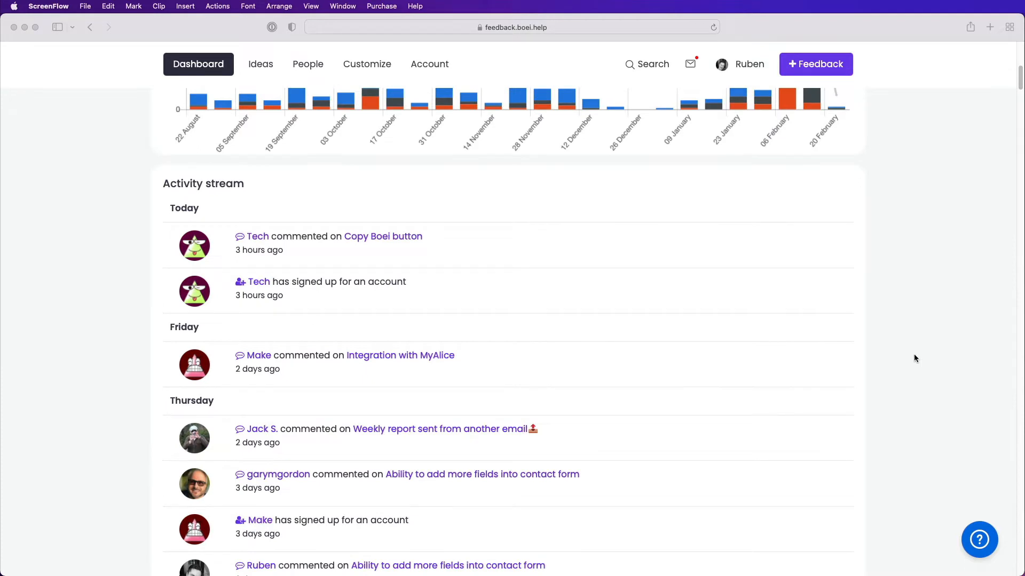
{"action": "scroll", "coordinate": [914, 358], "scroll_direction": "up", "scroll_amount": 10}
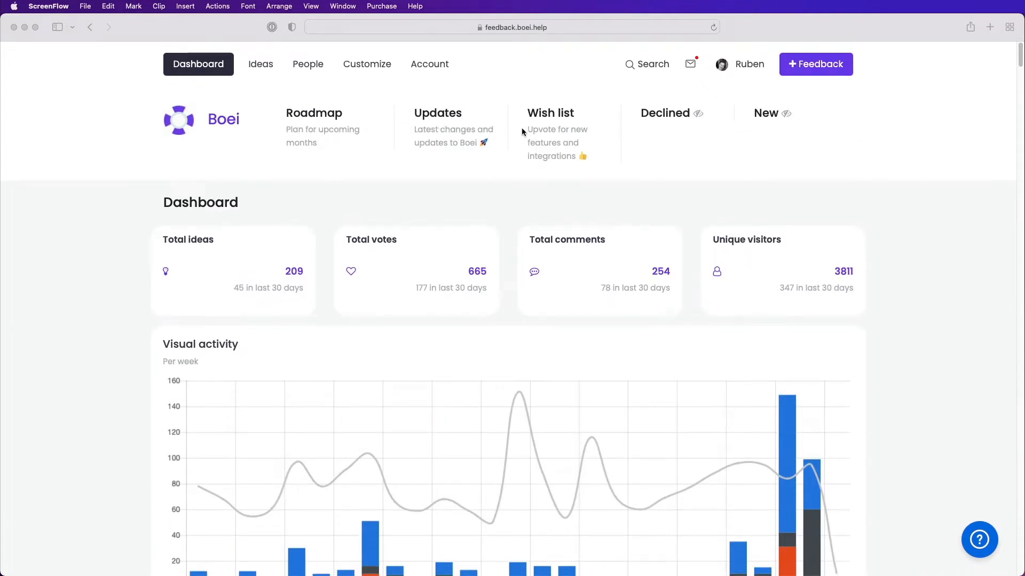
{"action": "left_click", "coordinate": [535, 211]}
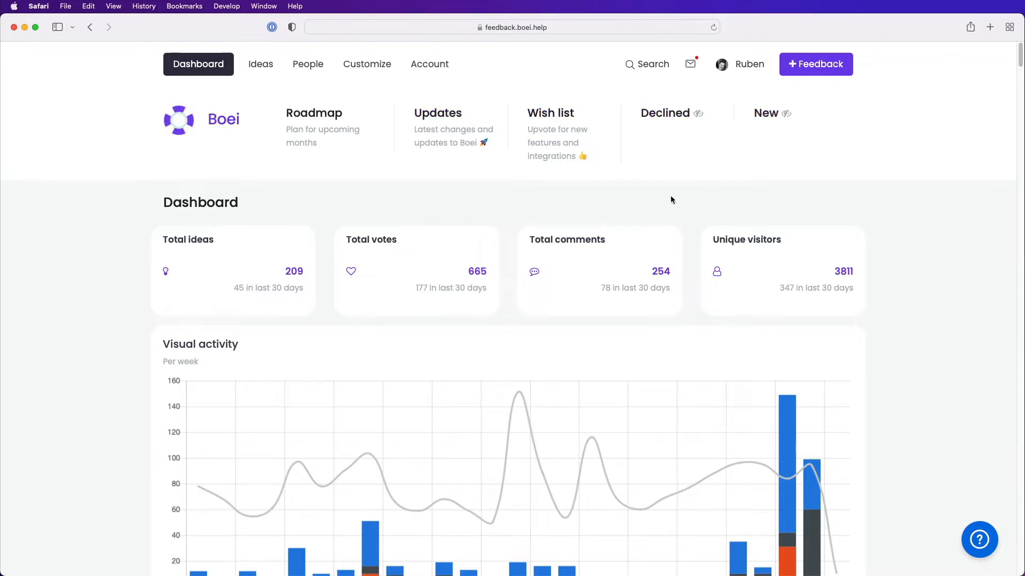
{"action": "key", "text": "super+shift+2"}
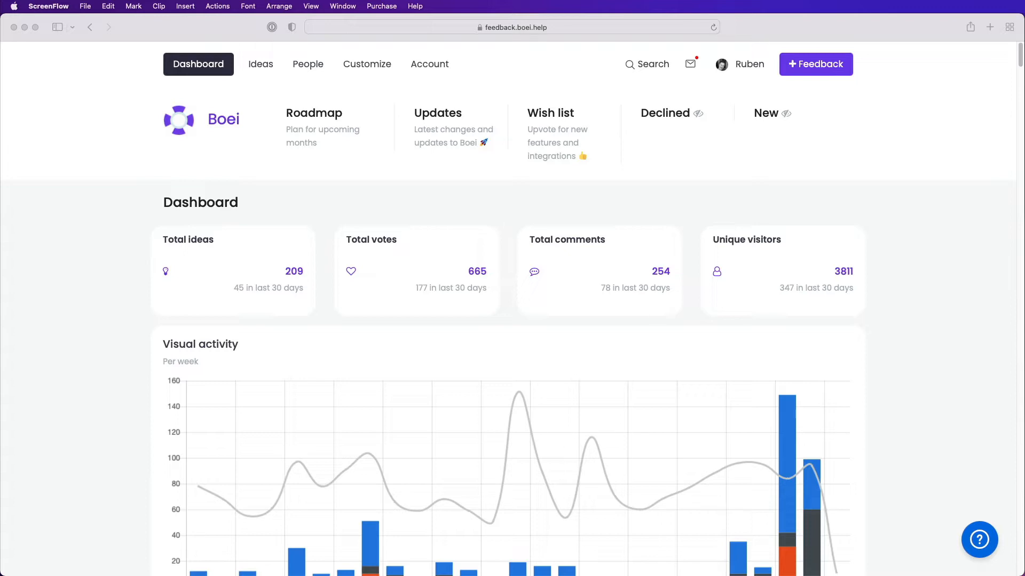
{"action": "left_click", "coordinate": [671, 197]}
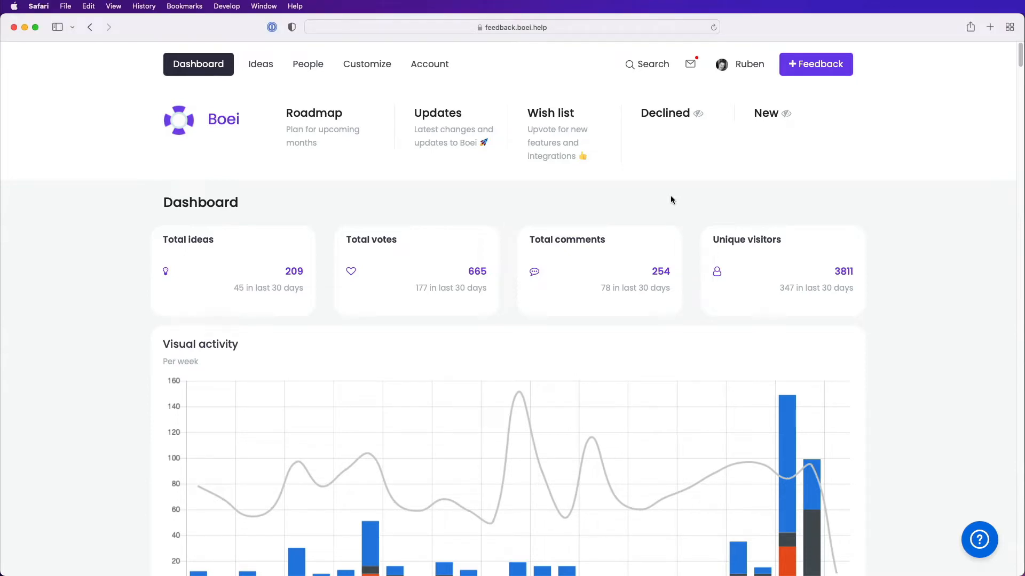
- Look through the portal's Roadmap page and the posts on its Updates page
{"action": "left_click", "coordinate": [331, 118]}
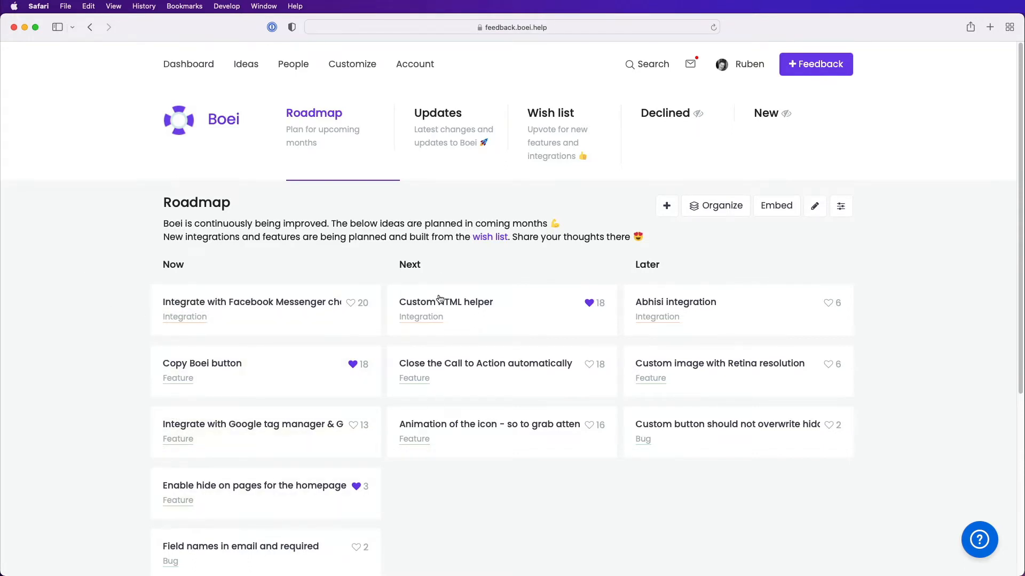
{"action": "left_click", "coordinate": [450, 123]}
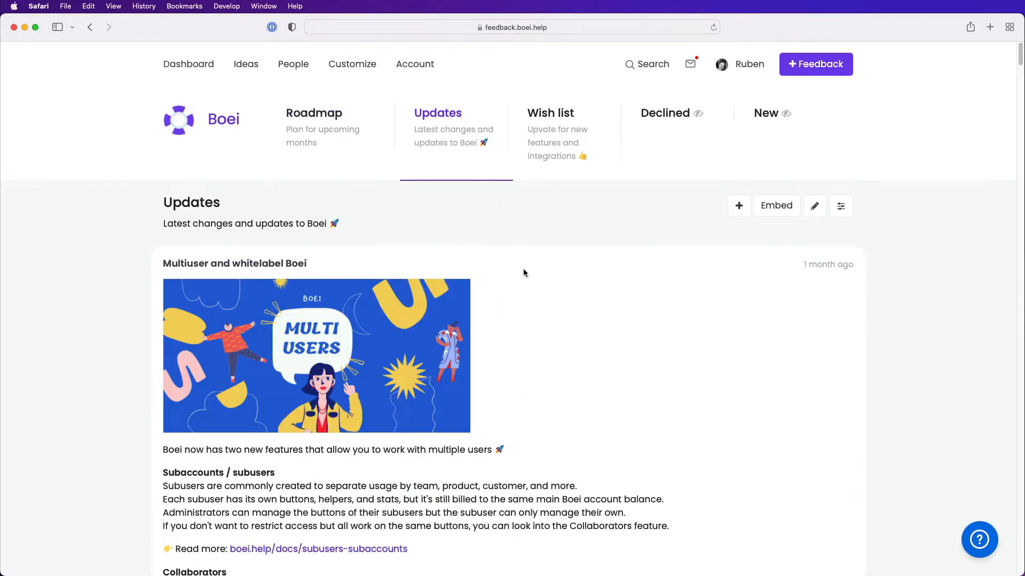
{"action": "scroll", "coordinate": [523, 269], "scroll_direction": "down", "scroll_amount": 5}
{"action": "scroll", "coordinate": [523, 273], "scroll_direction": "down", "scroll_amount": 1}
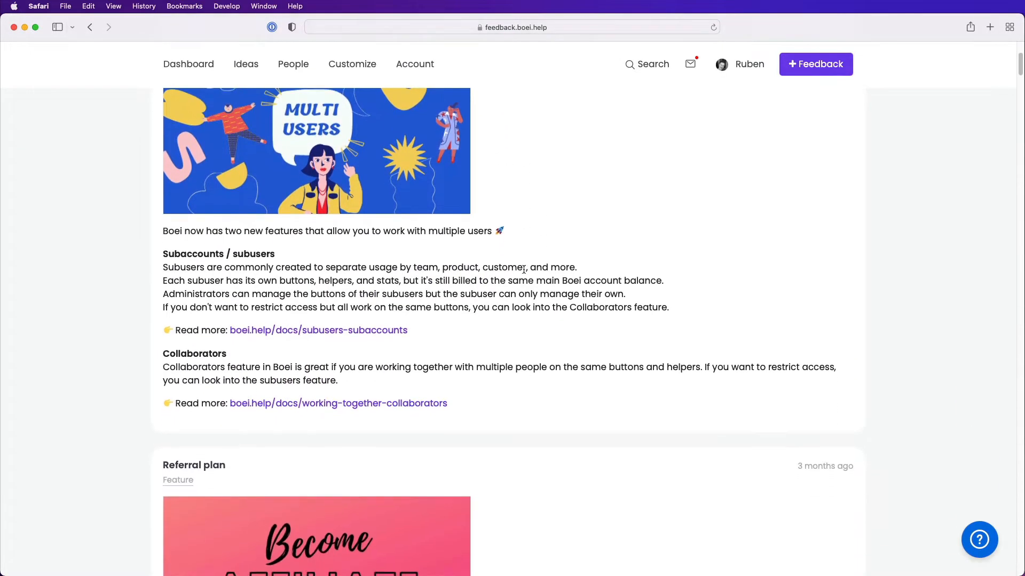
{"action": "scroll", "coordinate": [523, 270], "scroll_direction": "up", "scroll_amount": 6}
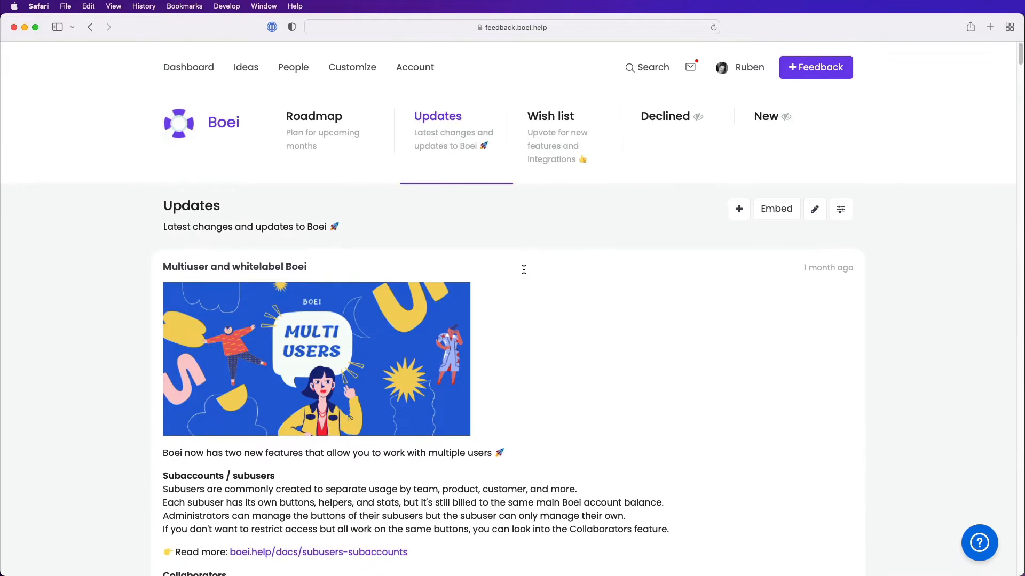
- Open the Wish list's tab settings and examine its page title, description, menu titles and display options
{"action": "left_click", "coordinate": [559, 109]}
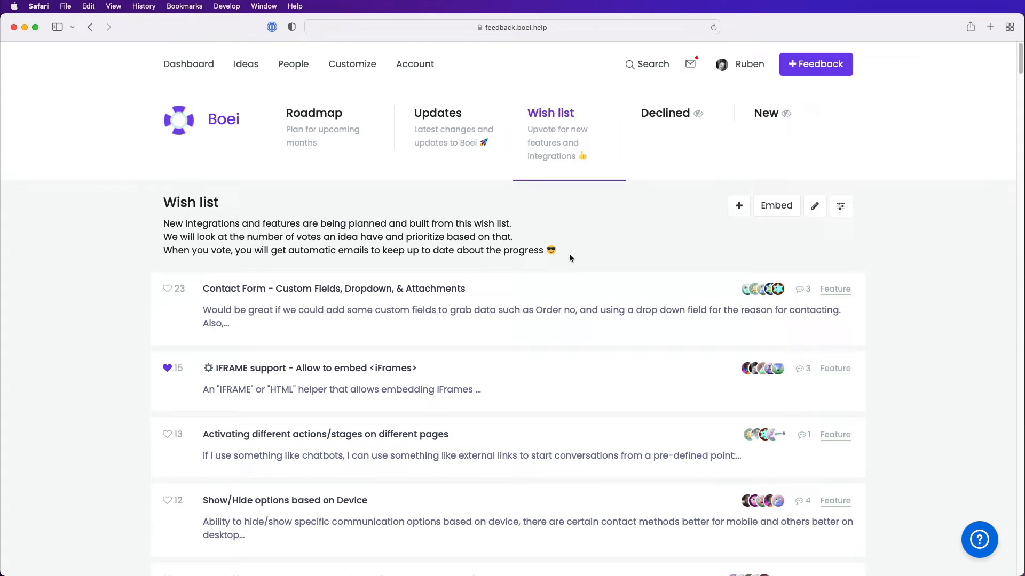
{"action": "left_click", "coordinate": [814, 206]}
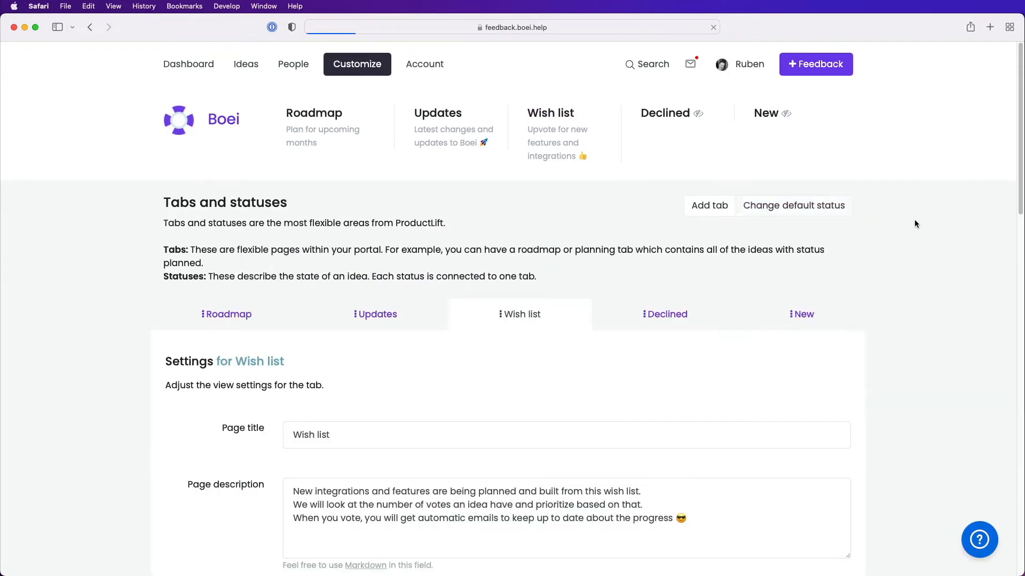
{"action": "scroll", "coordinate": [460, 270], "scroll_direction": "down", "scroll_amount": 5}
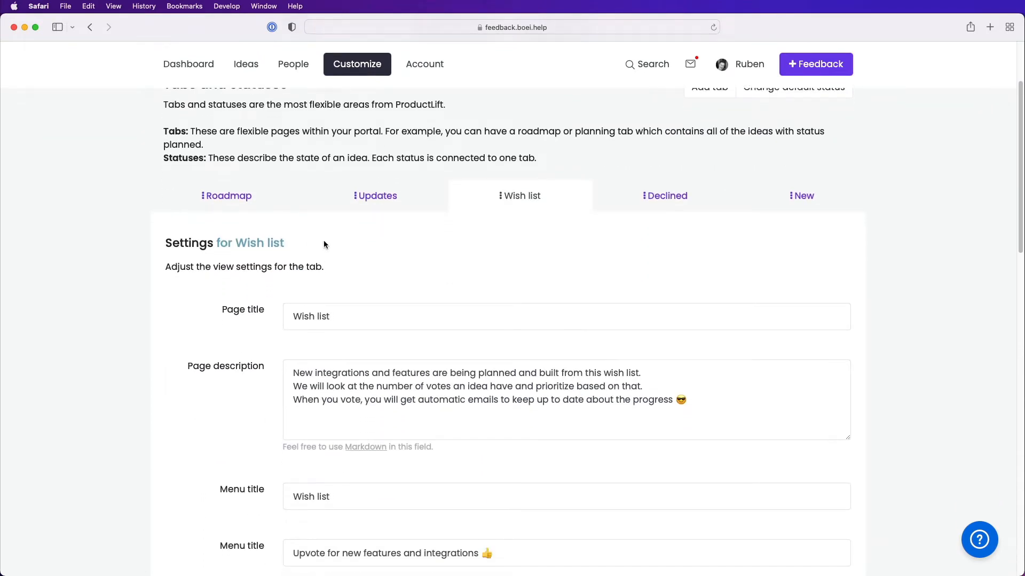
{"action": "scroll", "coordinate": [324, 244], "scroll_direction": "down", "scroll_amount": 5}
{"action": "scroll", "coordinate": [267, 204], "scroll_direction": "down", "scroll_amount": 6}
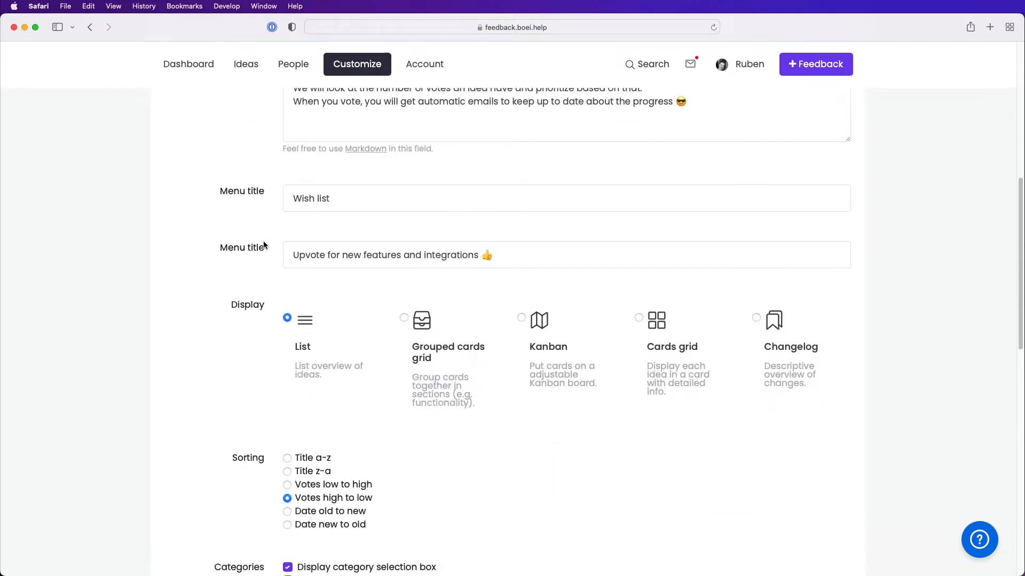
{"action": "scroll", "coordinate": [263, 242], "scroll_direction": "down", "scroll_amount": 5}
{"action": "scroll", "coordinate": [264, 246], "scroll_direction": "down", "scroll_amount": 1}
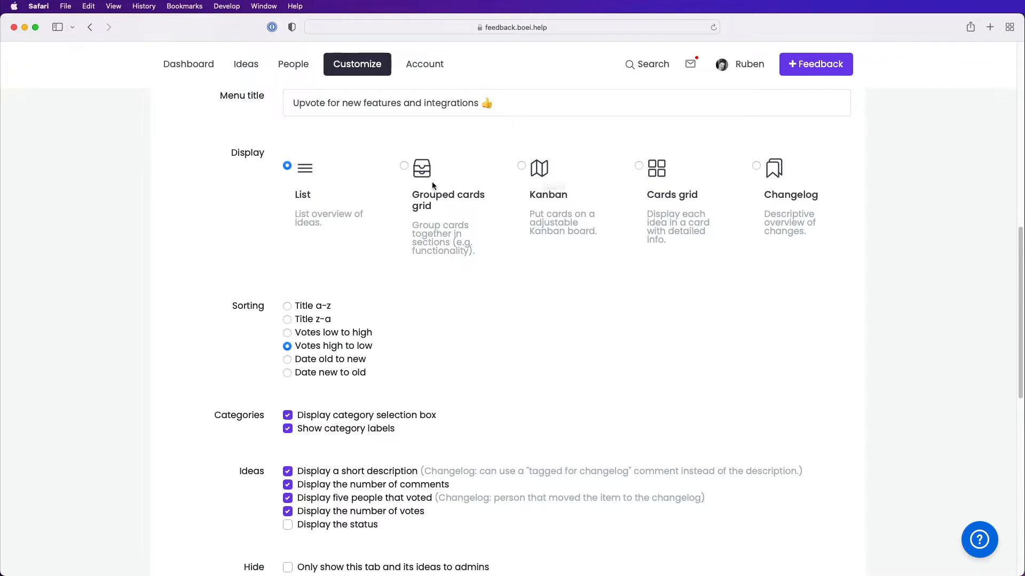
- Examine the Wish list's sorting, category, idea, visibility and status settings, and return to the Wish list page
{"action": "scroll", "coordinate": [459, 250], "scroll_direction": "down", "scroll_amount": 5}
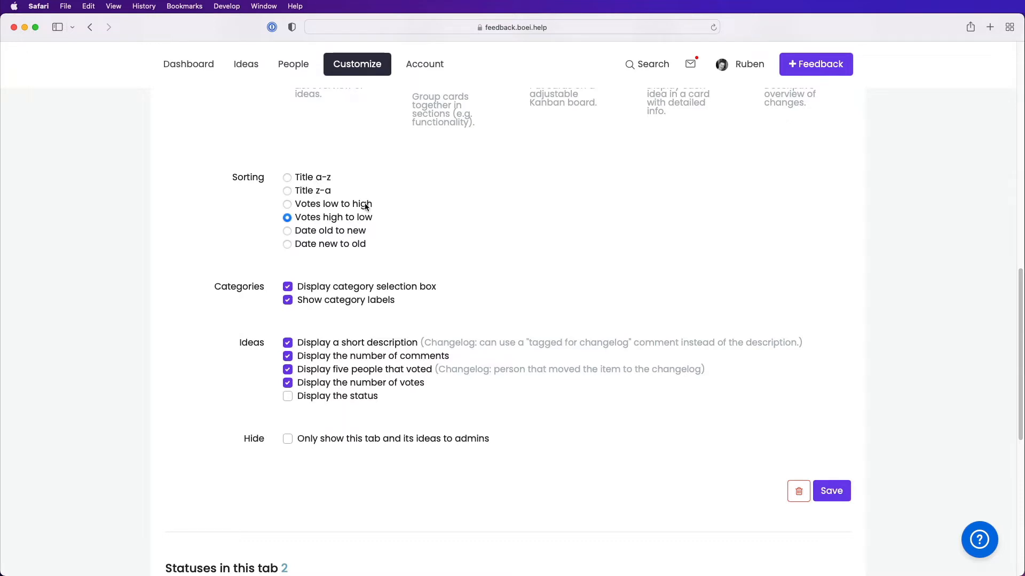
{"action": "scroll", "coordinate": [427, 235], "scroll_direction": "down", "scroll_amount": 3}
{"action": "scroll", "coordinate": [426, 235], "scroll_direction": "down", "scroll_amount": 3}
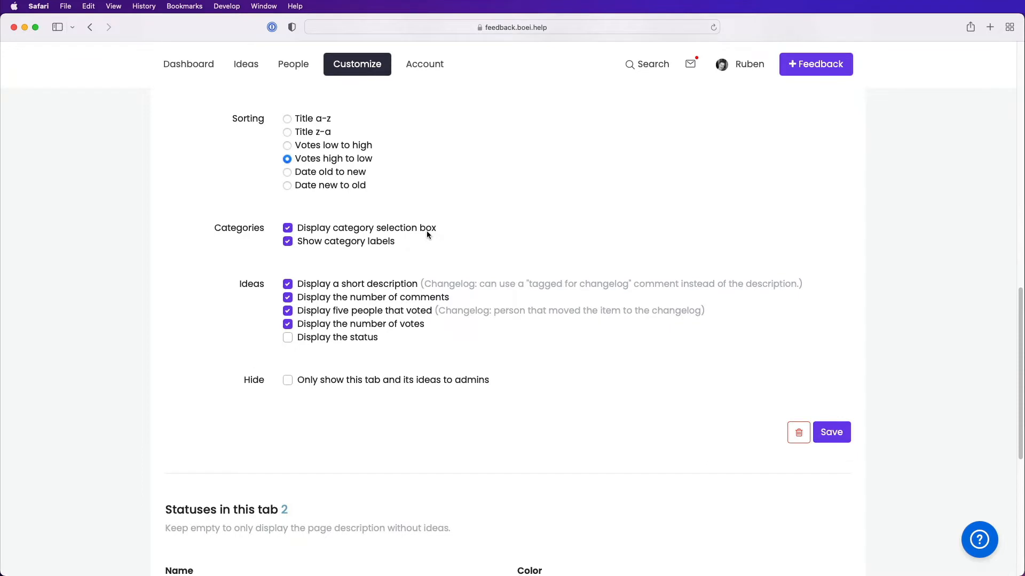
{"action": "scroll", "coordinate": [427, 233], "scroll_direction": "down", "scroll_amount": 3}
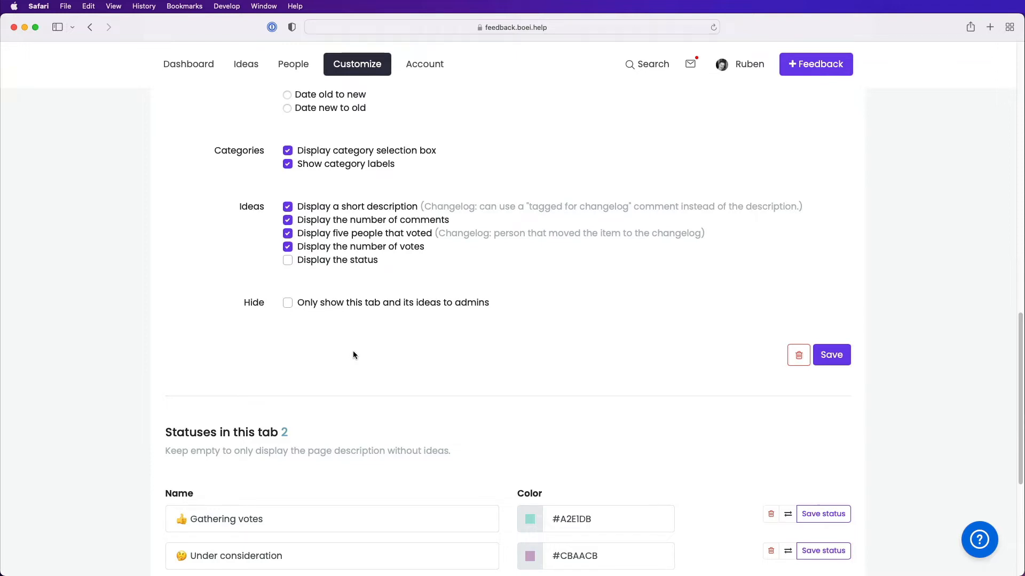
{"action": "scroll", "coordinate": [353, 355], "scroll_direction": "down", "scroll_amount": 5}
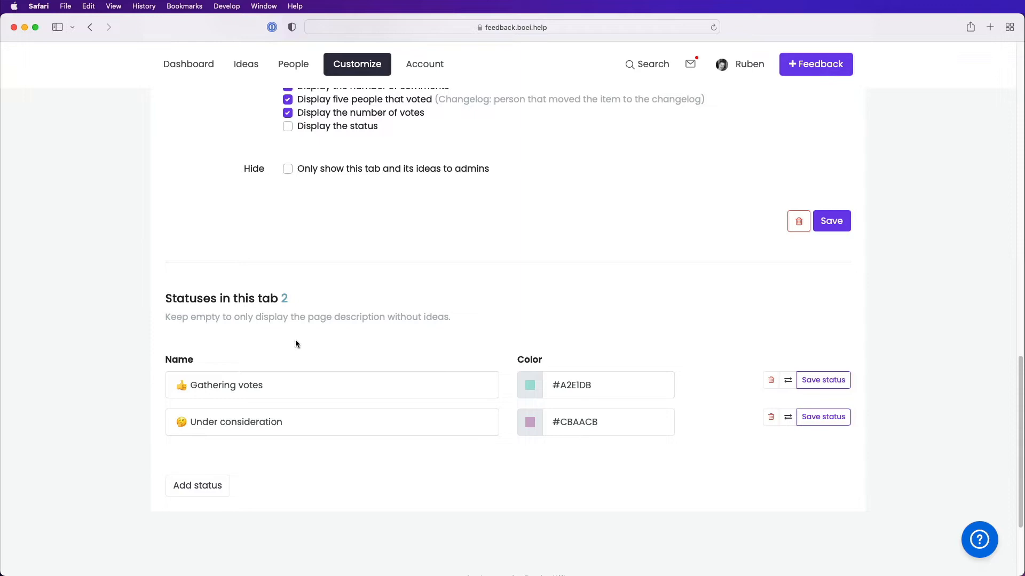
{"action": "scroll", "coordinate": [296, 339], "scroll_direction": "up", "scroll_amount": 15}
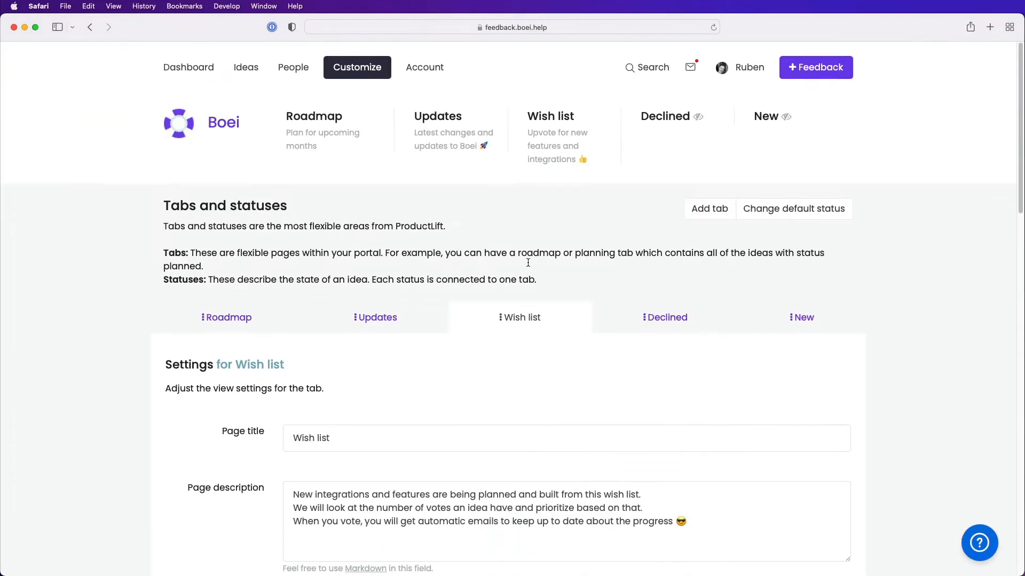
{"action": "left_click", "coordinate": [561, 113]}
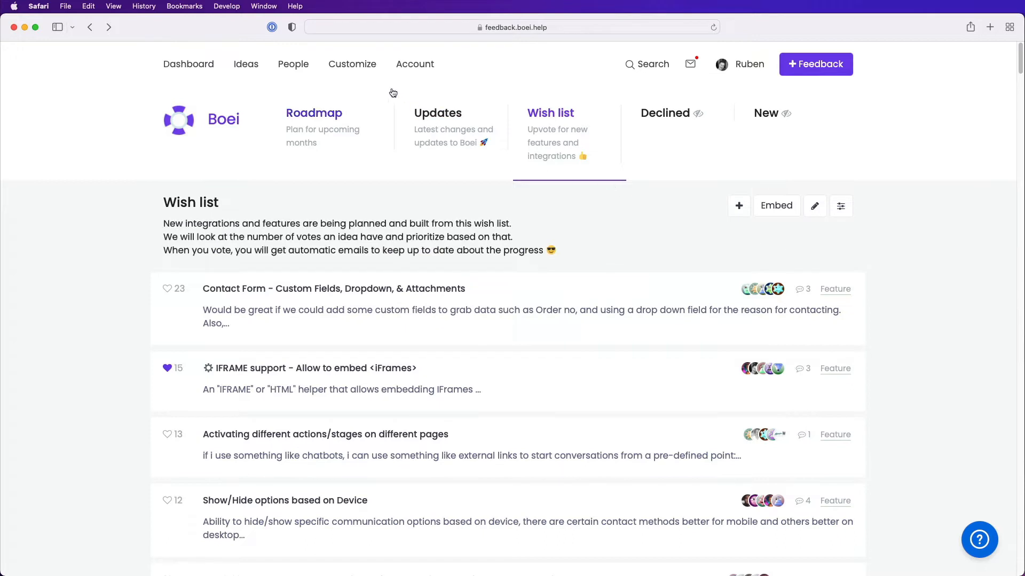
- Open the Portal info and domain settings and review the name, domain, language, action button, privacy and closing options
{"action": "left_click", "coordinate": [362, 65]}
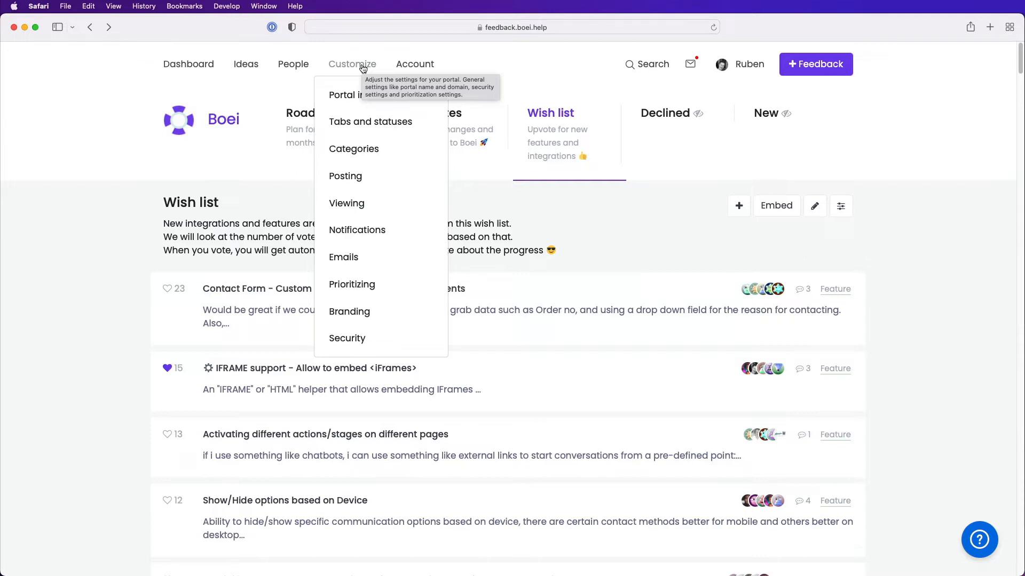
{"action": "left_click", "coordinate": [352, 95]}
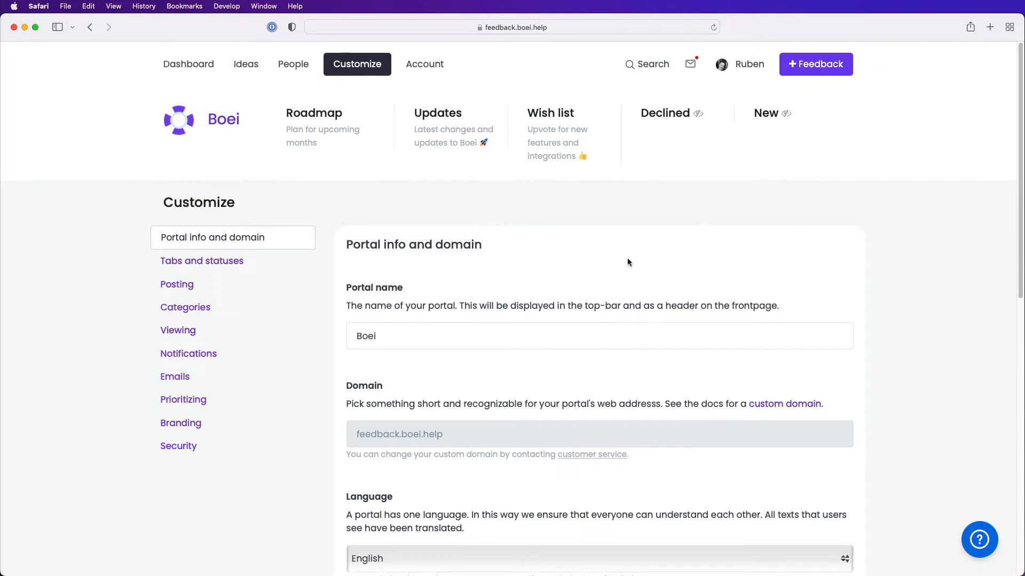
{"action": "scroll", "coordinate": [897, 287], "scroll_direction": "down", "scroll_amount": 4}
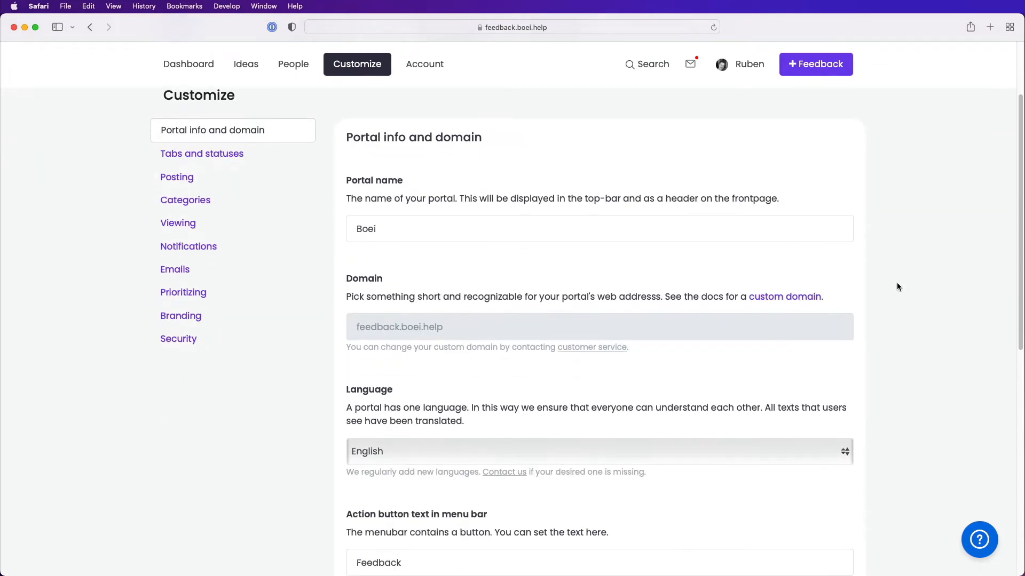
{"action": "scroll", "coordinate": [896, 287], "scroll_direction": "down", "scroll_amount": 4}
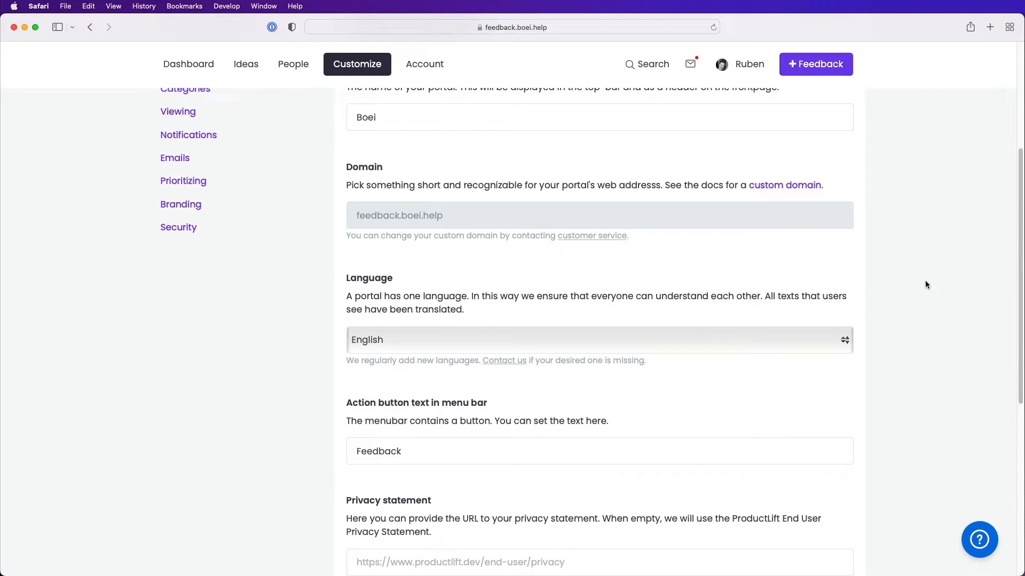
{"action": "scroll", "coordinate": [926, 284], "scroll_direction": "down", "scroll_amount": 5}
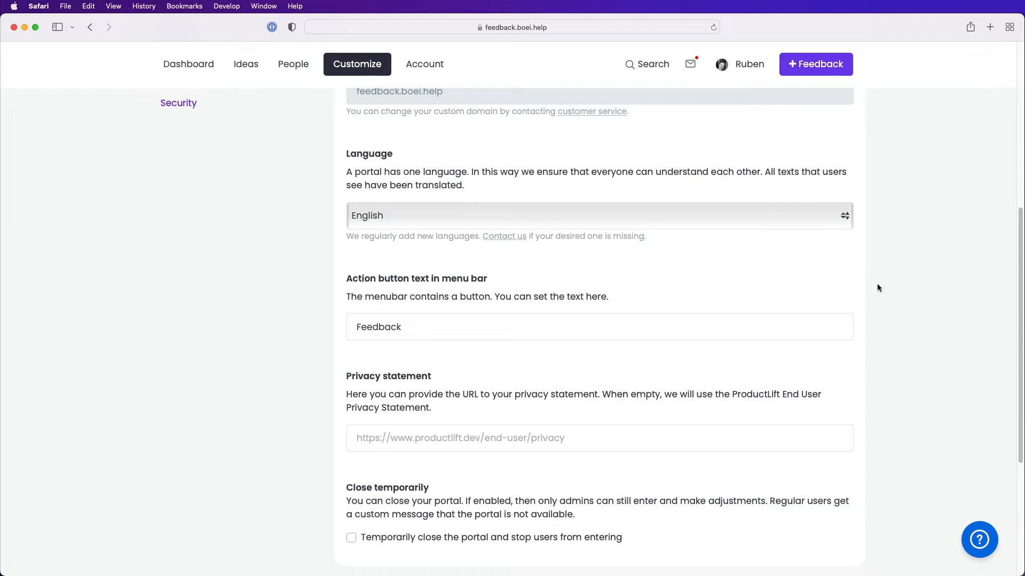
{"action": "scroll", "coordinate": [876, 284], "scroll_direction": "up", "scroll_amount": 10}
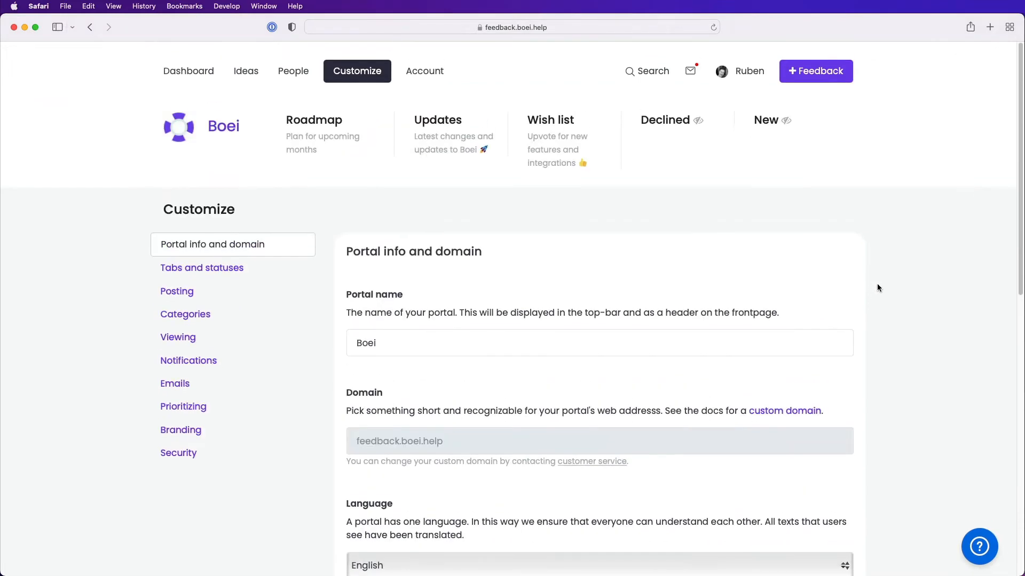
- Open the Posting settings and read the intro message, category settings and message after successful creation
{"action": "left_click", "coordinate": [191, 285]}
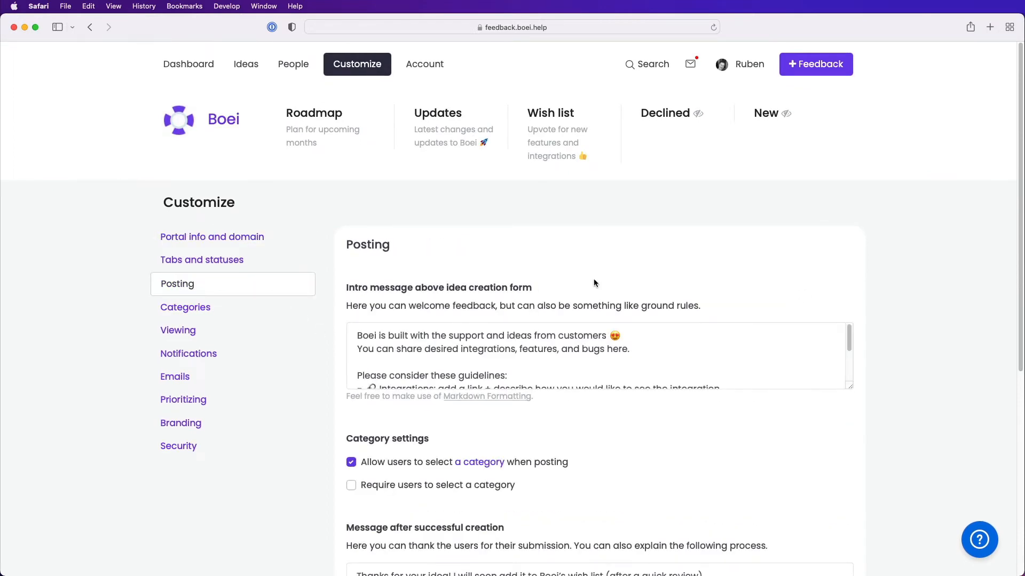
{"action": "scroll", "coordinate": [946, 249], "scroll_direction": "down", "scroll_amount": 3}
{"action": "scroll", "coordinate": [946, 249], "scroll_direction": "down", "scroll_amount": 1}
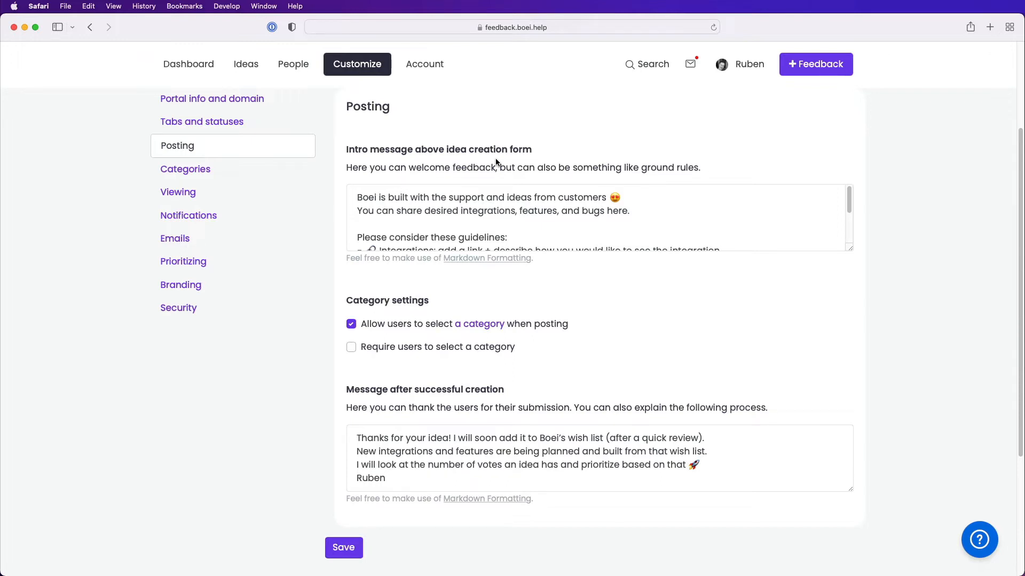
{"action": "scroll", "coordinate": [555, 207], "scroll_direction": "down", "scroll_amount": 5}
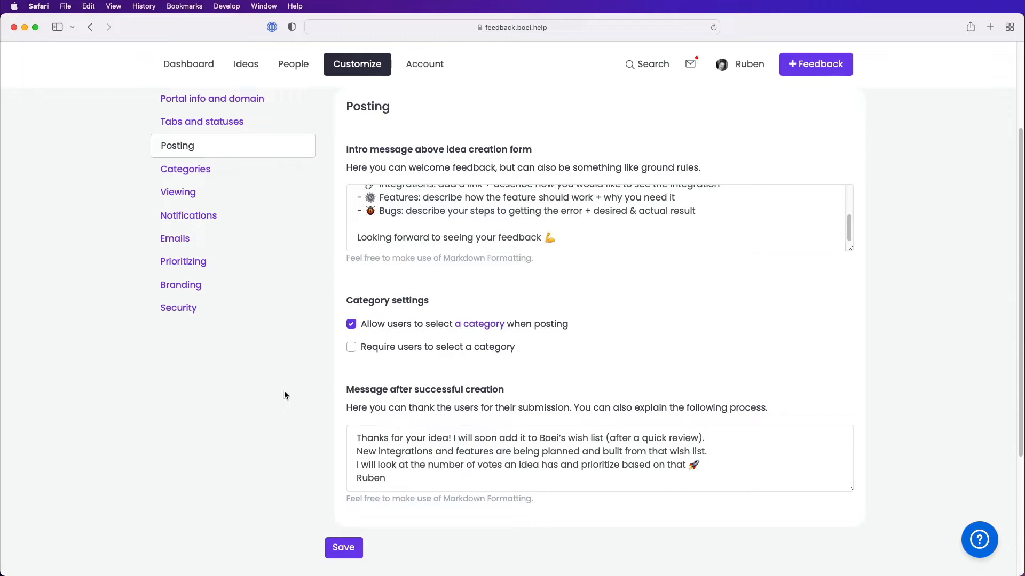
- Open the Branding settings and review the logo, color, custom (S)CSS and whitelabel options
{"action": "left_click", "coordinate": [228, 291]}
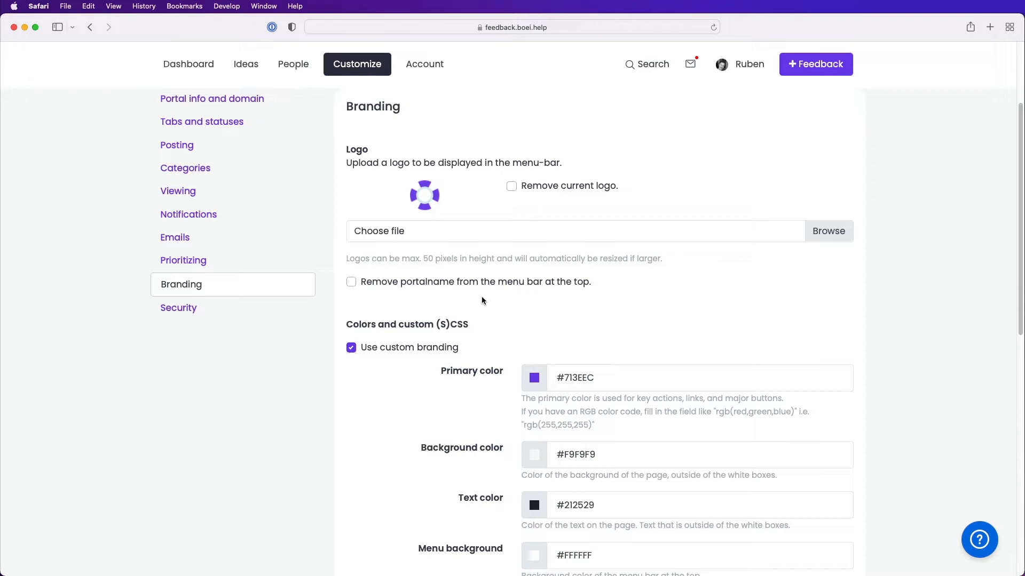
{"action": "scroll", "coordinate": [917, 294], "scroll_direction": "down", "scroll_amount": 5}
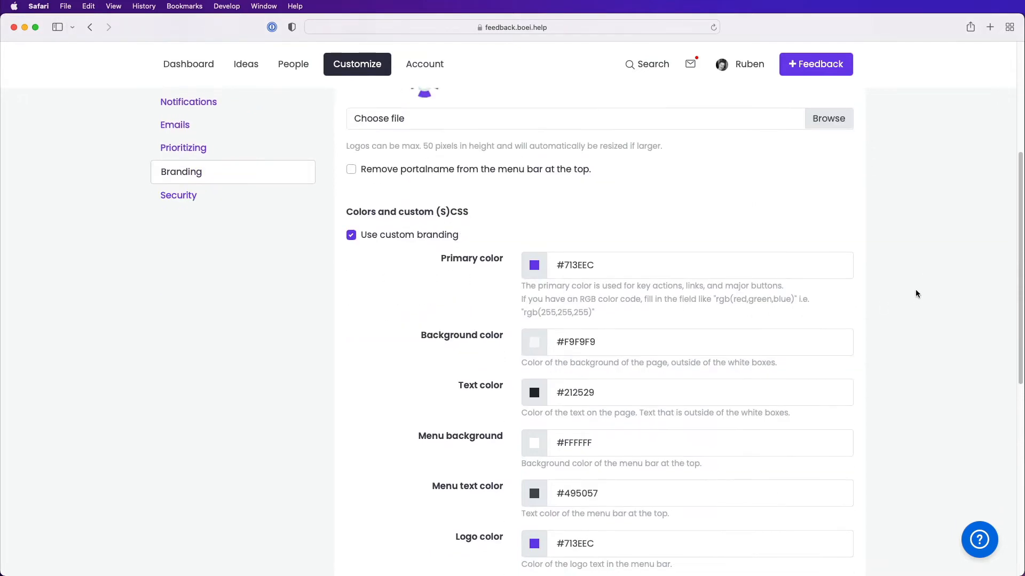
{"action": "scroll", "coordinate": [903, 270], "scroll_direction": "down", "scroll_amount": 1}
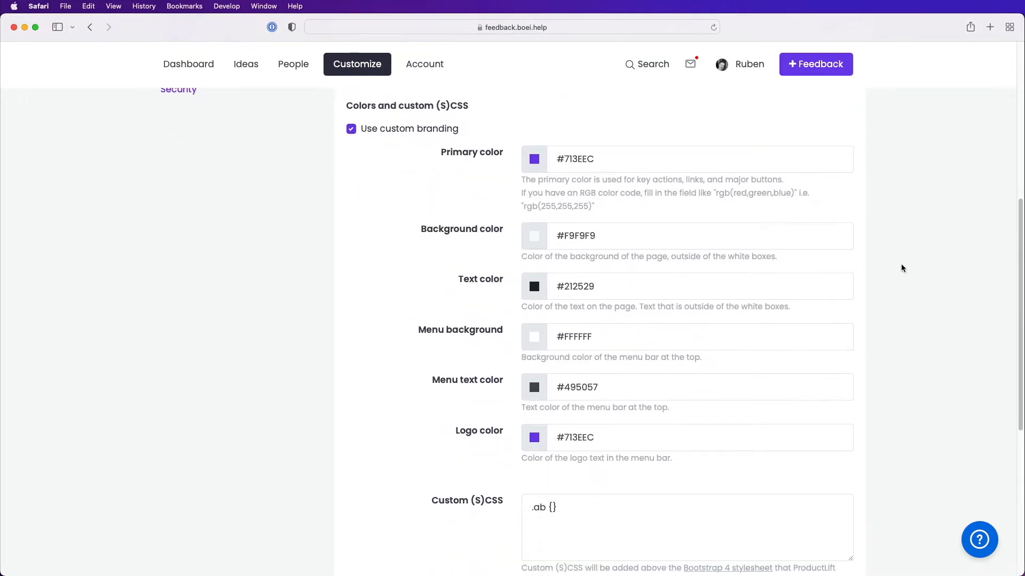
{"action": "scroll", "coordinate": [902, 268], "scroll_direction": "down", "scroll_amount": 3}
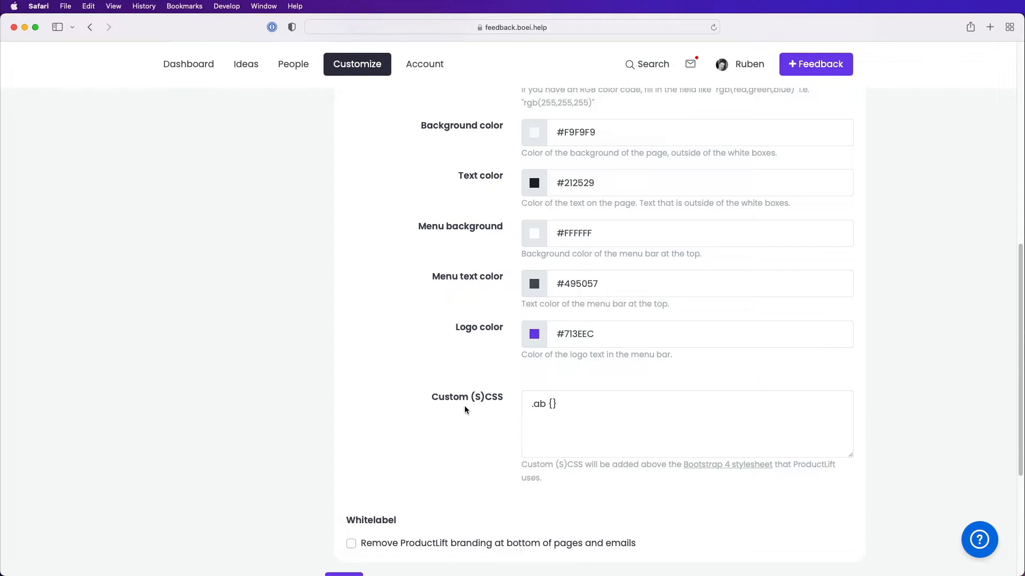
- Open the Security settings and review the private portal, user acceptance and email verification options
{"action": "scroll", "coordinate": [465, 409], "scroll_direction": "up", "scroll_amount": 10}
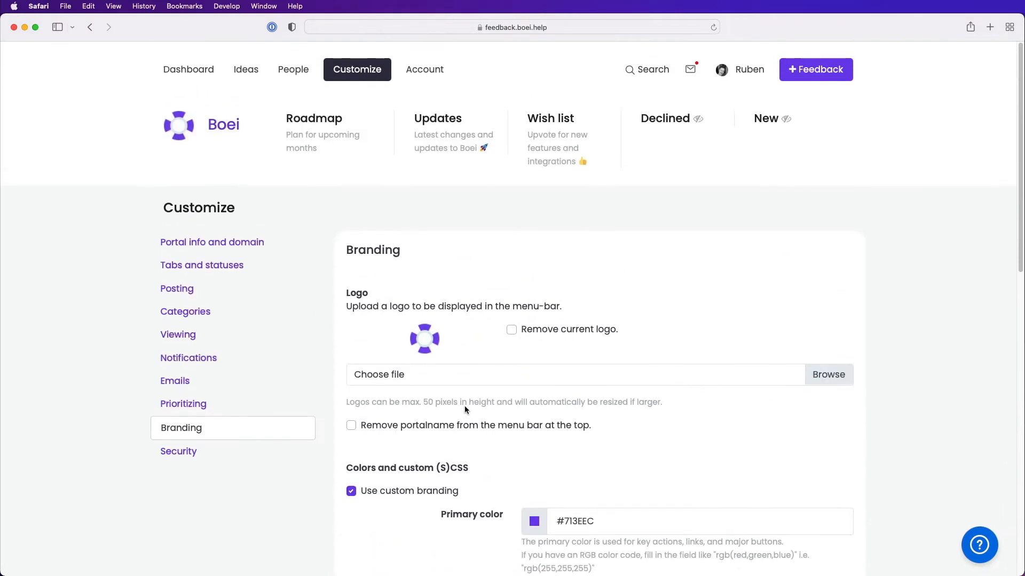
{"action": "left_click", "coordinate": [200, 454]}
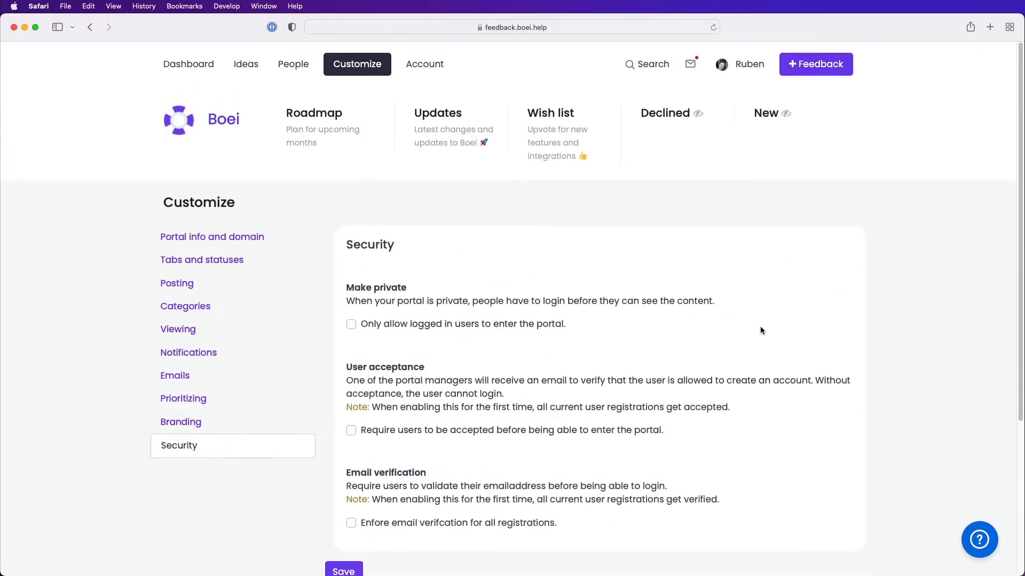
{"action": "scroll", "coordinate": [793, 320], "scroll_direction": "down", "scroll_amount": 3}
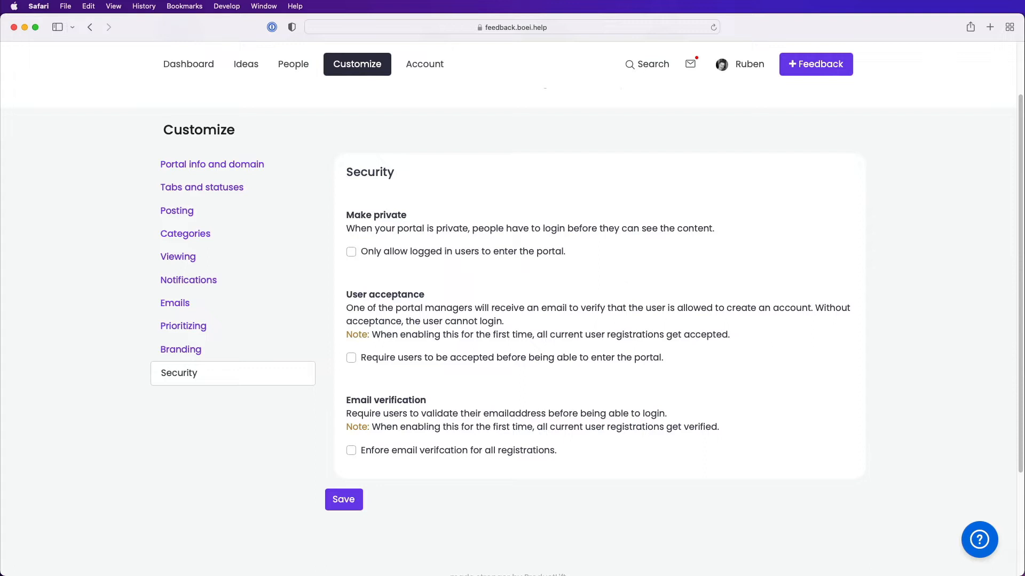
- Open the Invite users page and add two extra rows to the invitation form
{"action": "left_click", "coordinate": [283, 69]}
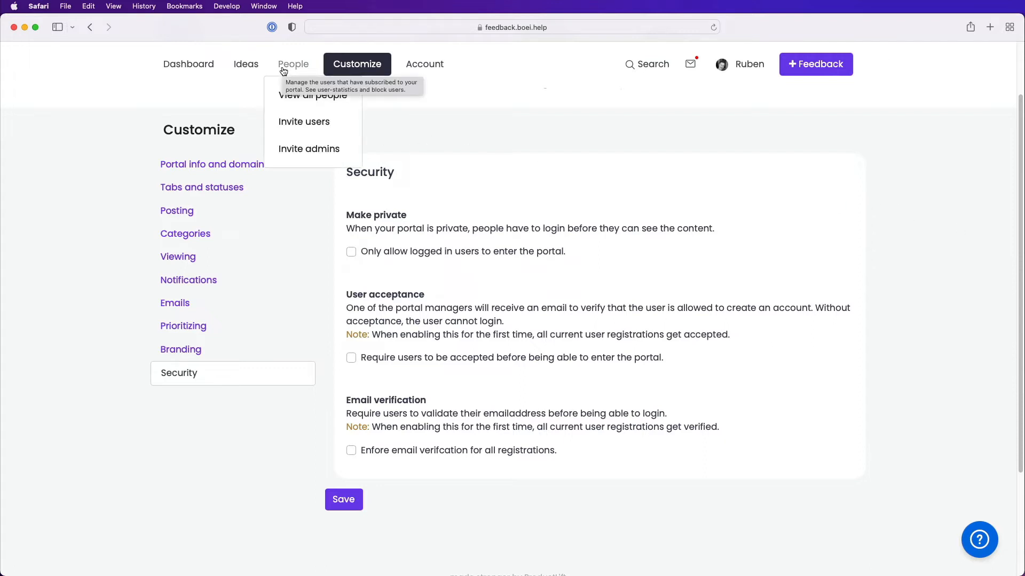
{"action": "left_click", "coordinate": [312, 122]}
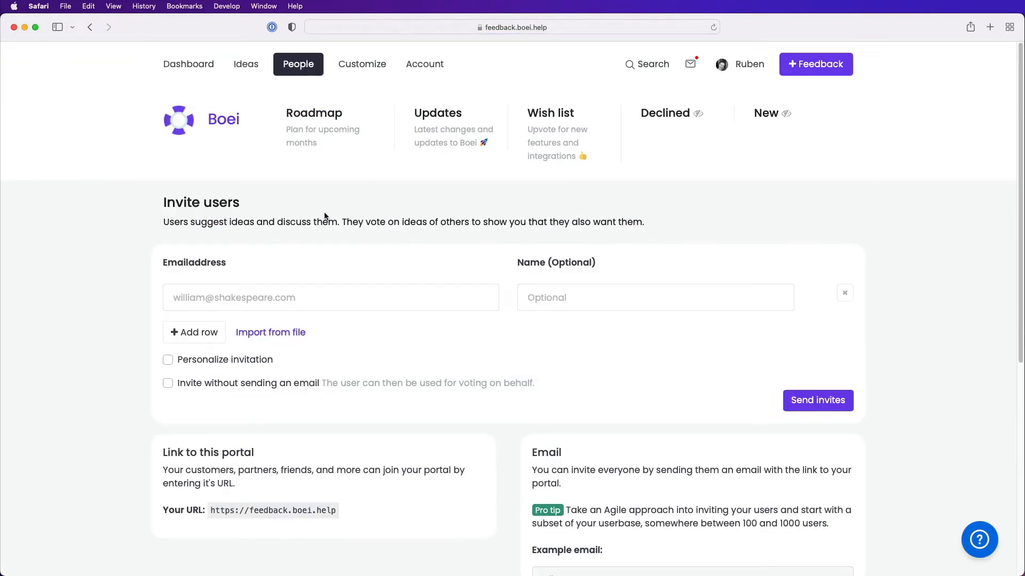
{"action": "scroll", "coordinate": [325, 216], "scroll_direction": "down", "scroll_amount": 2}
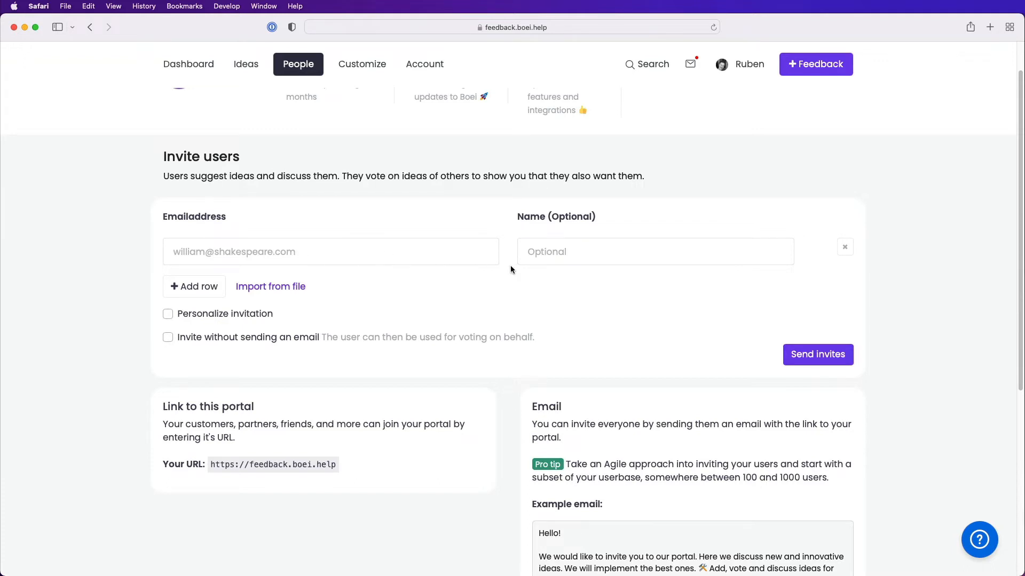
{"action": "left_click", "coordinate": [183, 288]}
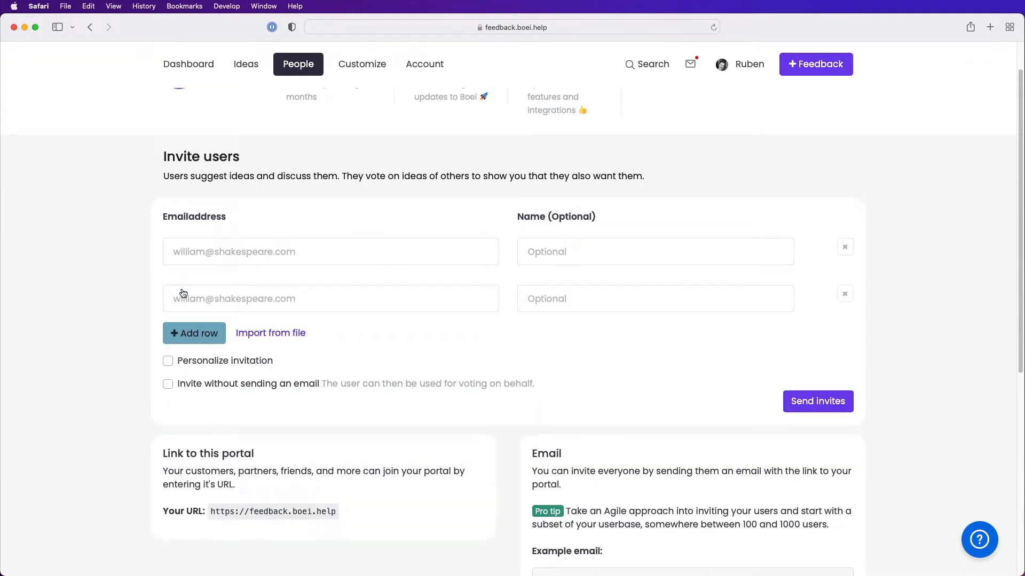
{"action": "left_click", "coordinate": [184, 333]}
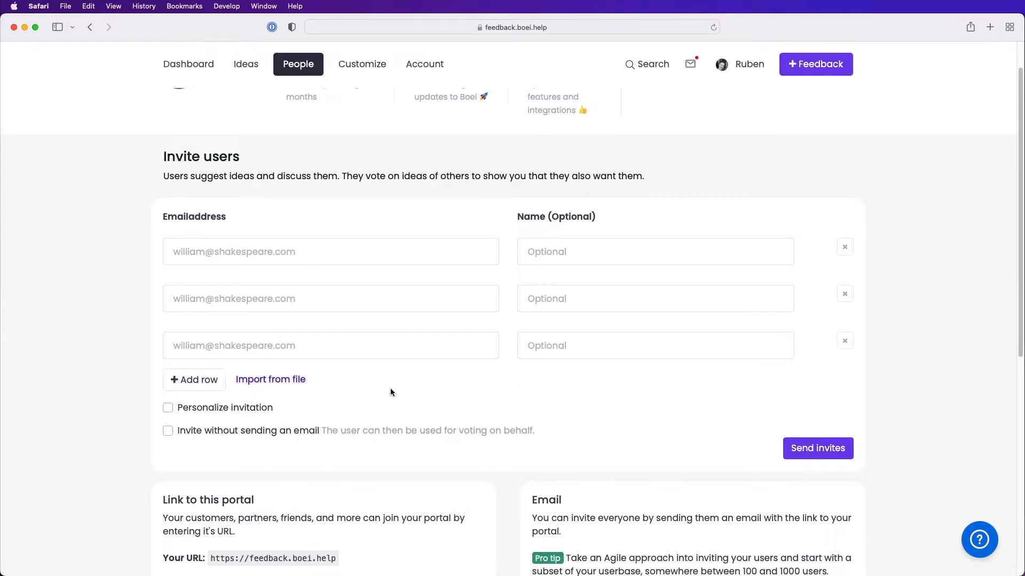
- Review the portal link and the example invitation email below the invitation form
{"action": "scroll", "coordinate": [392, 392], "scroll_direction": "down", "scroll_amount": 3}
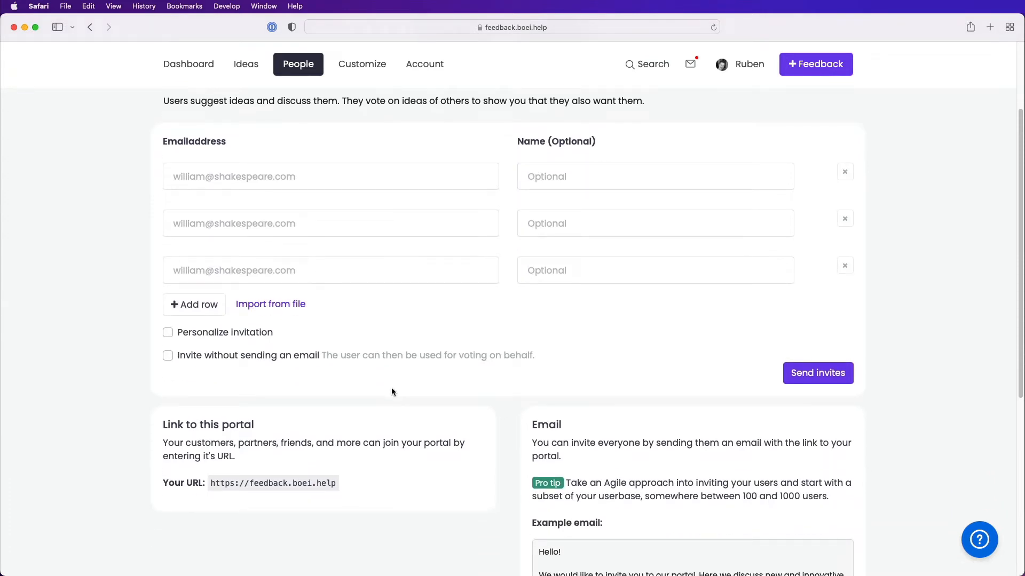
{"action": "scroll", "coordinate": [392, 388], "scroll_direction": "down", "scroll_amount": 1}
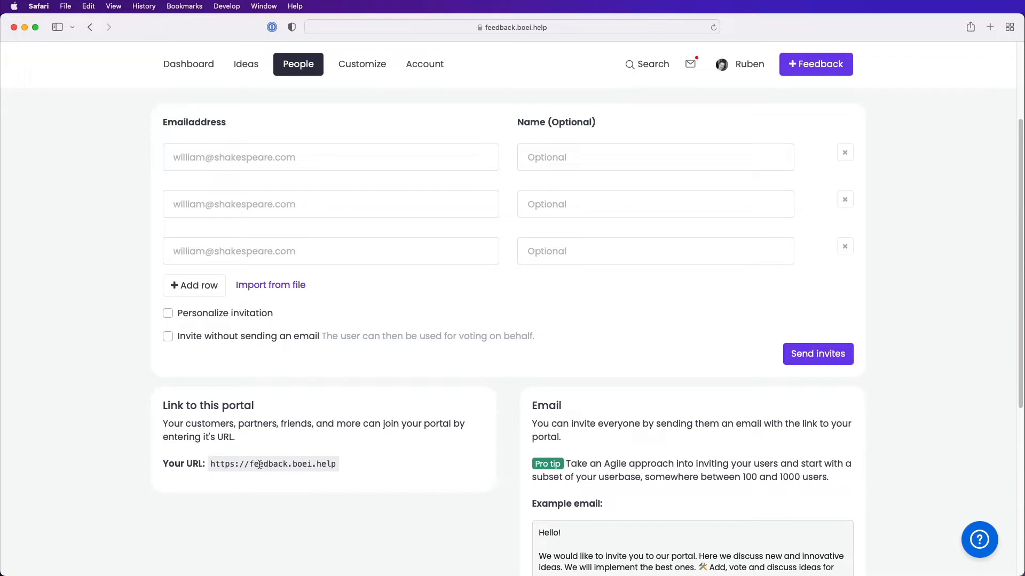
{"action": "scroll", "coordinate": [361, 465], "scroll_direction": "down", "scroll_amount": 5}
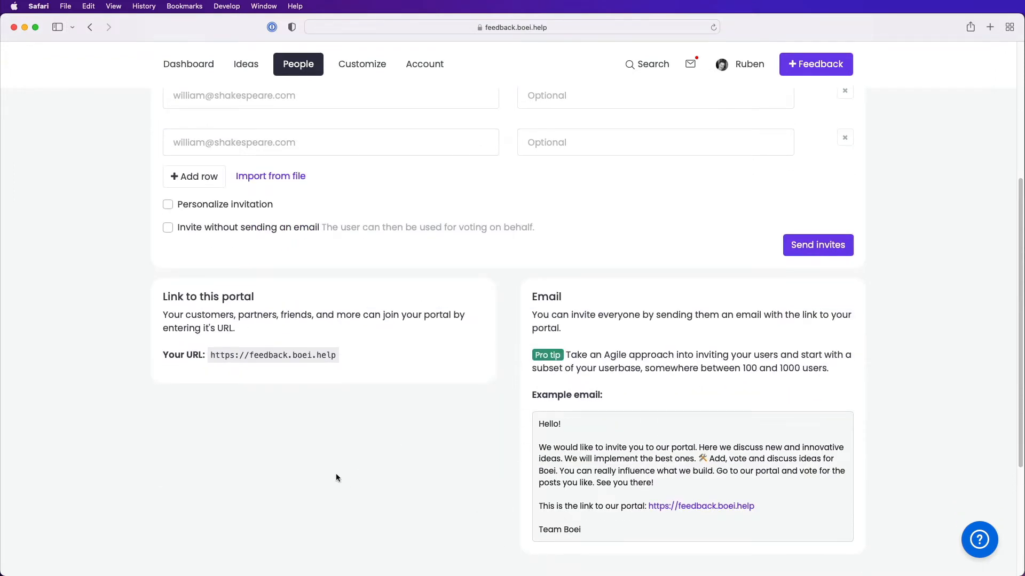
- Enable the Personalize invitation option and read through the default invitation message
{"action": "scroll", "coordinate": [336, 474], "scroll_direction": "up", "scroll_amount": 7}
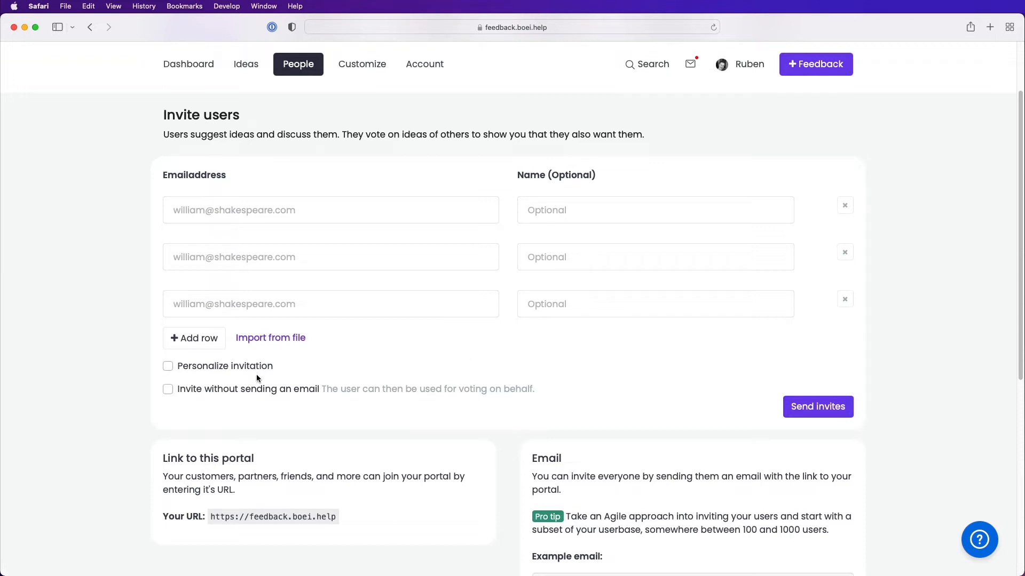
{"action": "left_click", "coordinate": [226, 368]}
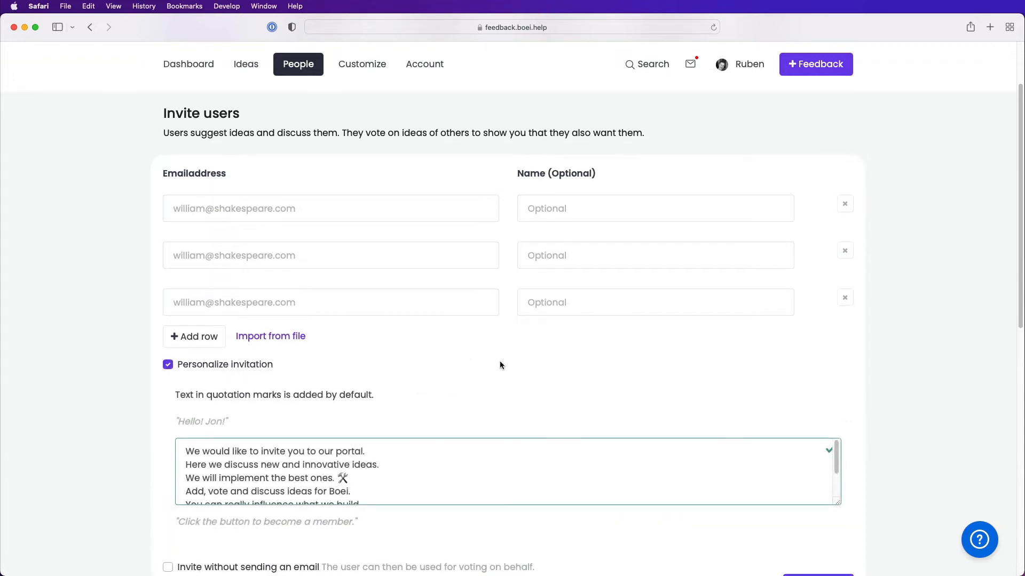
{"action": "scroll", "coordinate": [500, 360], "scroll_direction": "down", "scroll_amount": 2}
{"action": "scroll", "coordinate": [499, 361], "scroll_direction": "down", "scroll_amount": 2}
{"action": "scroll", "coordinate": [421, 359], "scroll_direction": "down", "scroll_amount": 3}
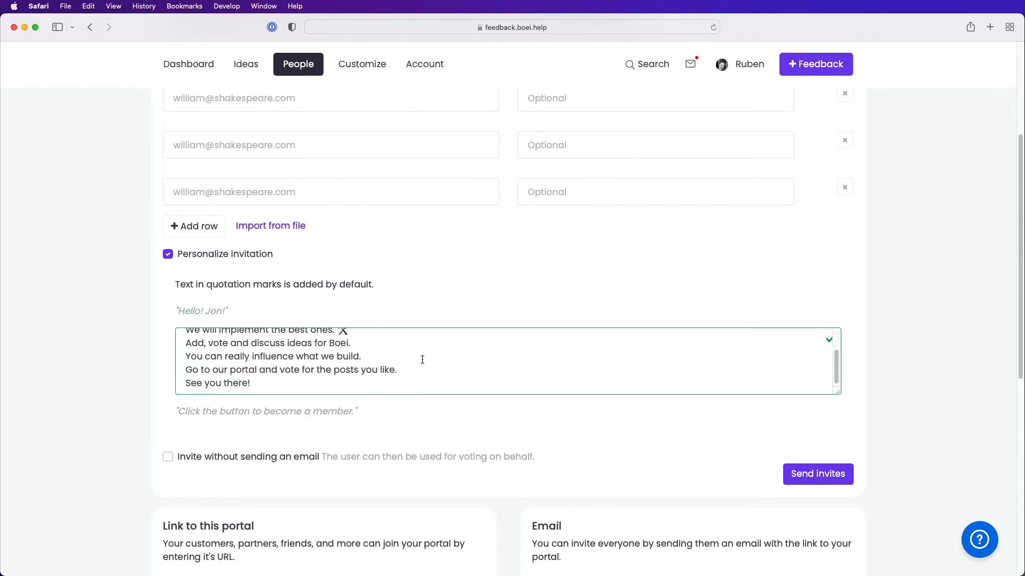
{"action": "scroll", "coordinate": [422, 360], "scroll_direction": "up", "scroll_amount": 3}
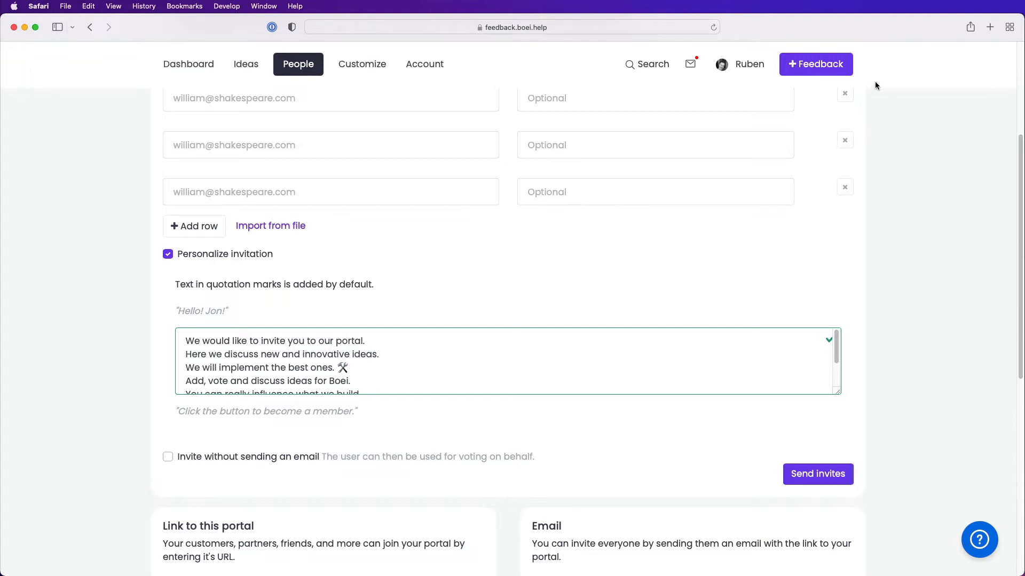
- Start a new feedback post and give it the title "example idea"
{"action": "left_click", "coordinate": [839, 70]}
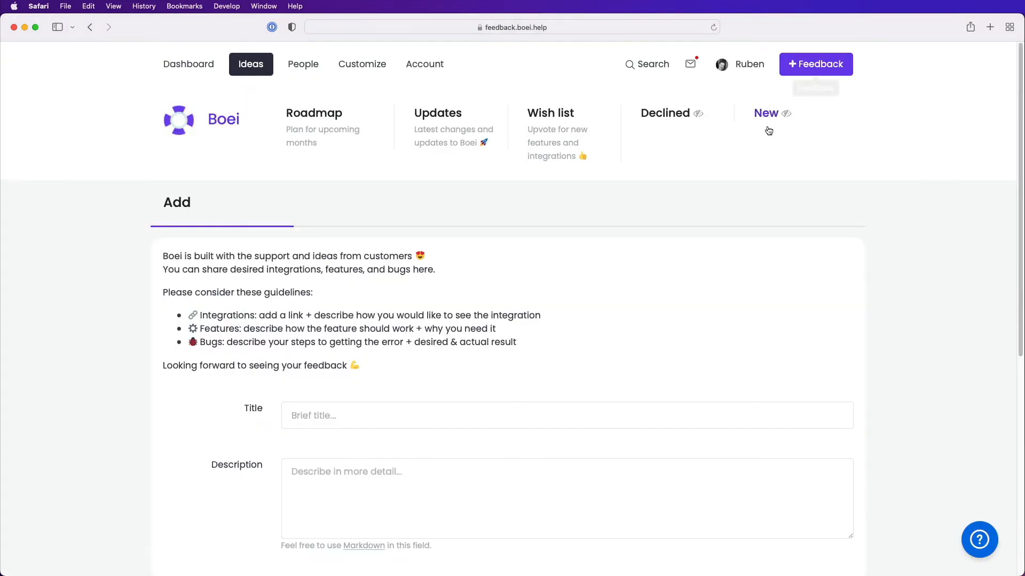
{"action": "scroll", "coordinate": [563, 211], "scroll_direction": "down", "scroll_amount": 3}
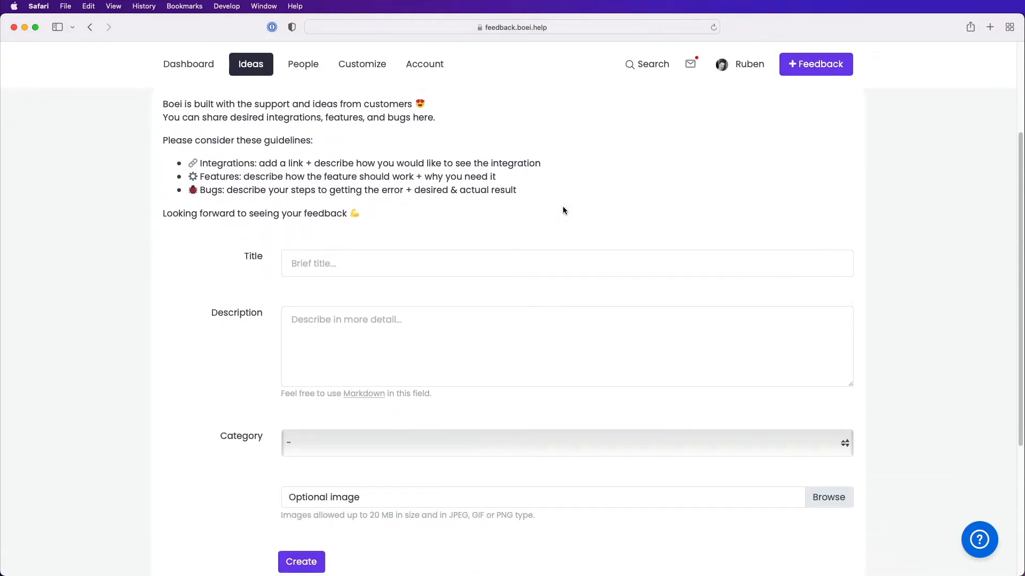
{"action": "left_click", "coordinate": [508, 255]}
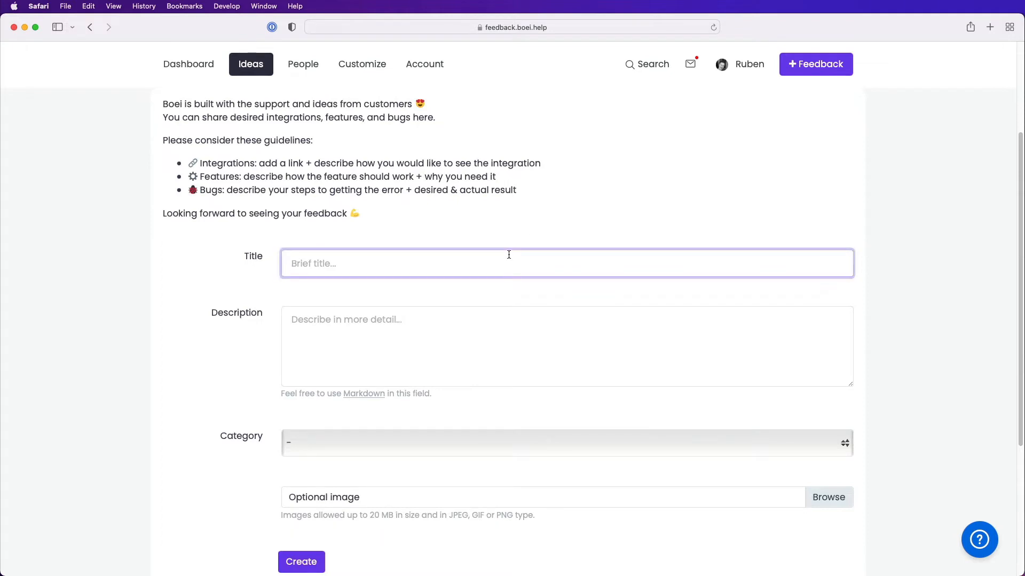
{"action": "type", "text": "ex"}
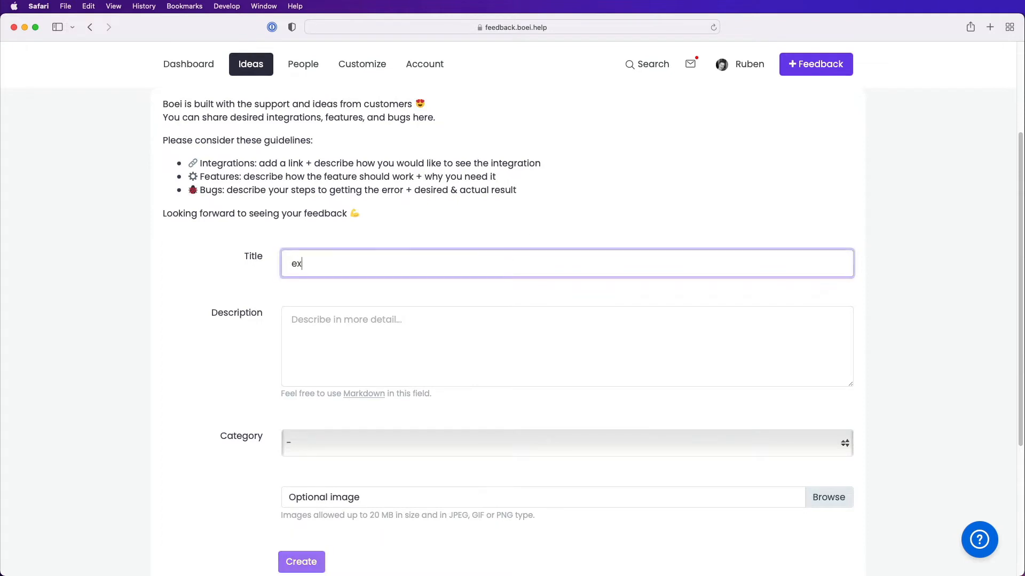
{"action": "type", "text": "ample idea"}
{"action": "key", "text": "Tab"}
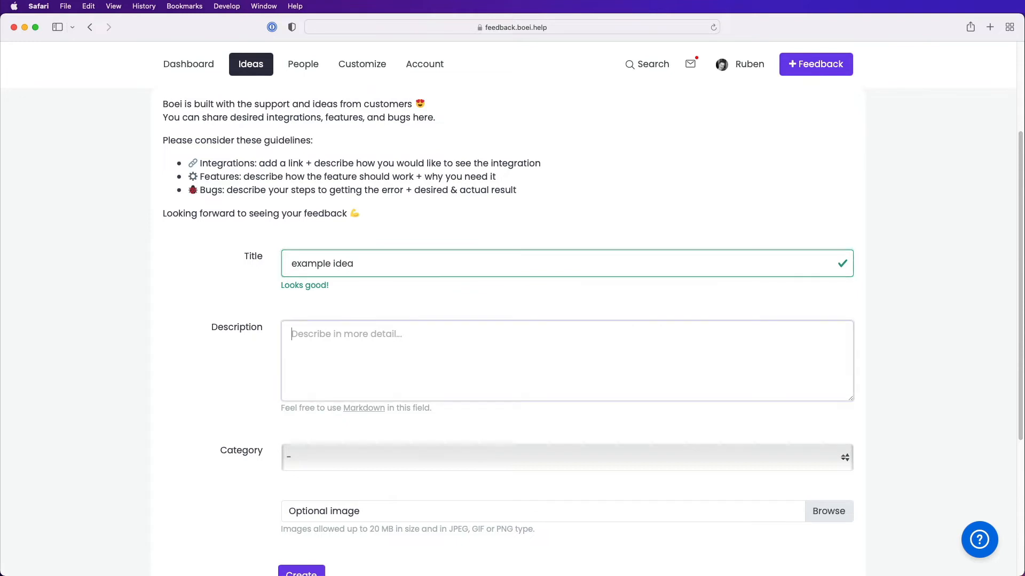
- Enter "hi this an example. a bit longer" as the description of the feedback post
{"action": "type", "text": "hi teh"}
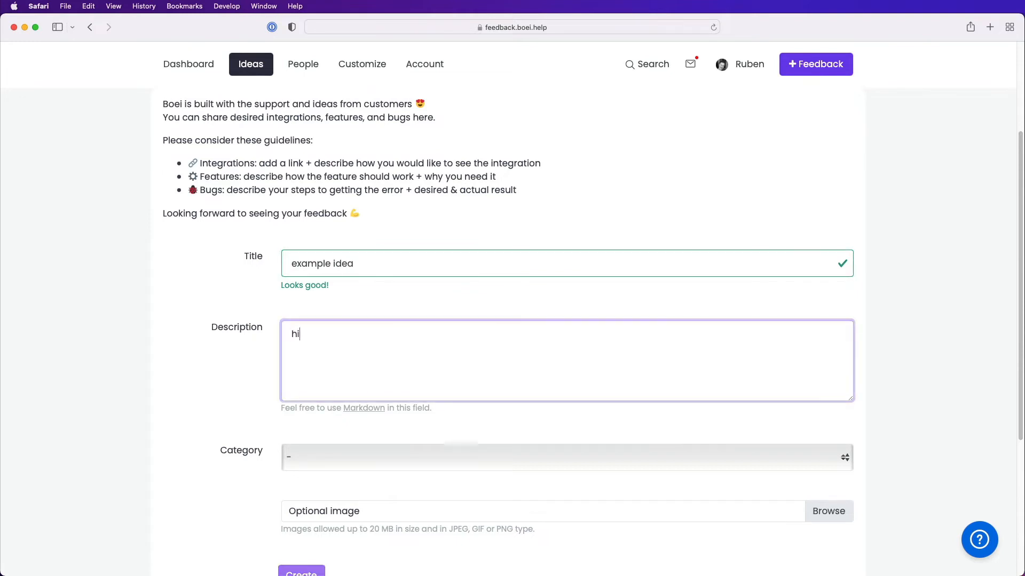
{"action": "key", "text": "BackSpace"}
{"action": "key", "text": "BackSpace"}
{"action": "type", "text": "there"}
{"action": "key", "text": "BackSpace"}
{"action": "key", "text": "BackSpace"}
{"action": "key", "text": "BackSpace"}
{"action": "key", "text": "BackSpace"}
{"action": "key", "text": "BackSpace"}
{"action": "type", "text": "his an example. a bit longer"}
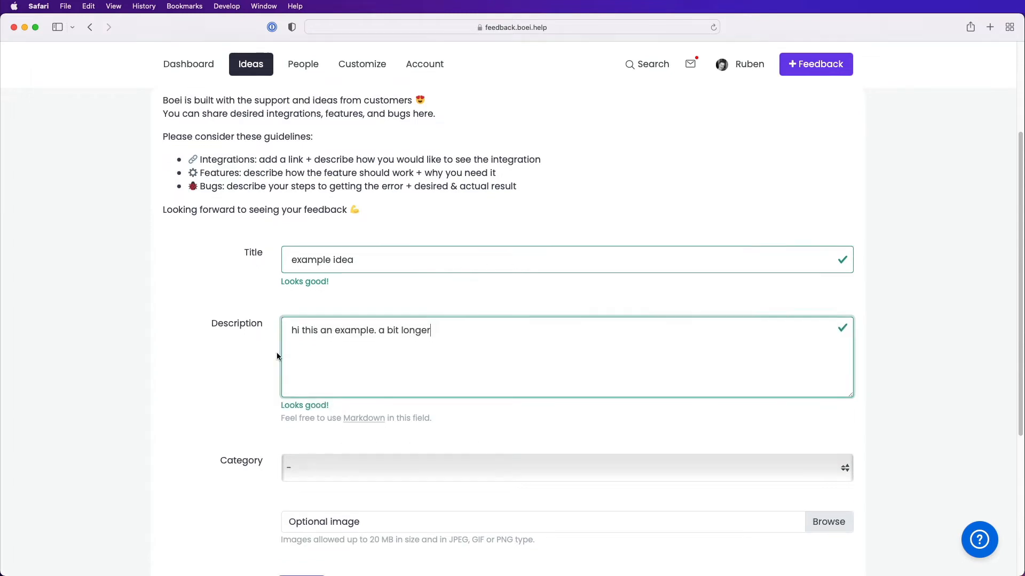
- Set the post's category to Feature and create it, declaring it different from the similar posts
{"action": "scroll", "coordinate": [277, 356], "scroll_direction": "down", "scroll_amount": 3}
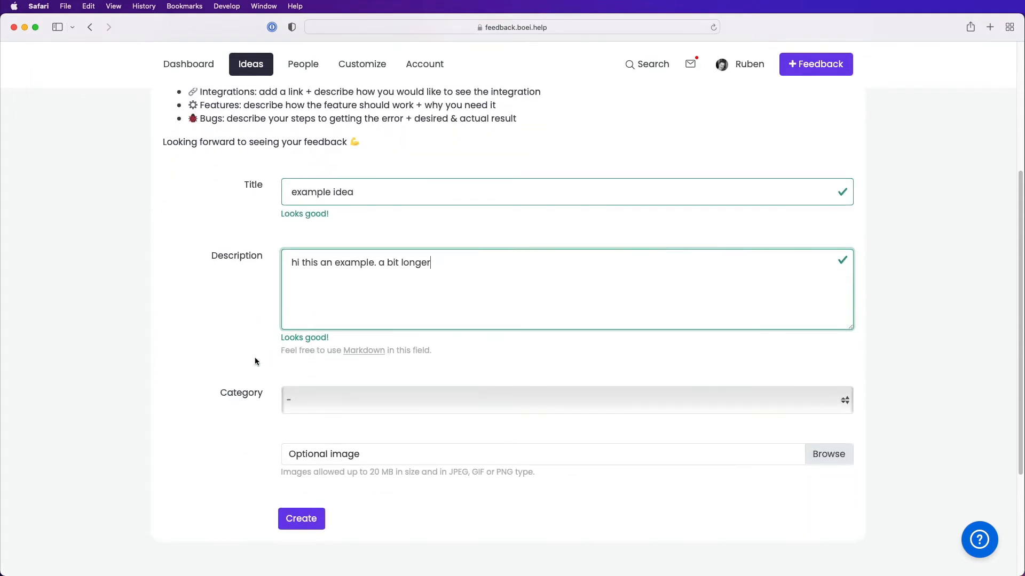
{"action": "left_click", "coordinate": [313, 397]}
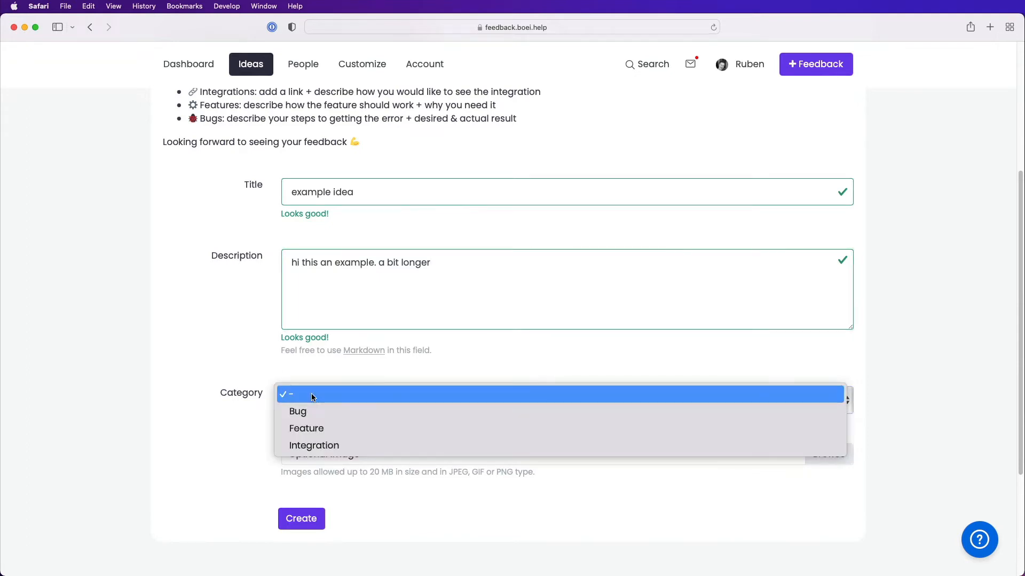
{"action": "left_click", "coordinate": [321, 420]}
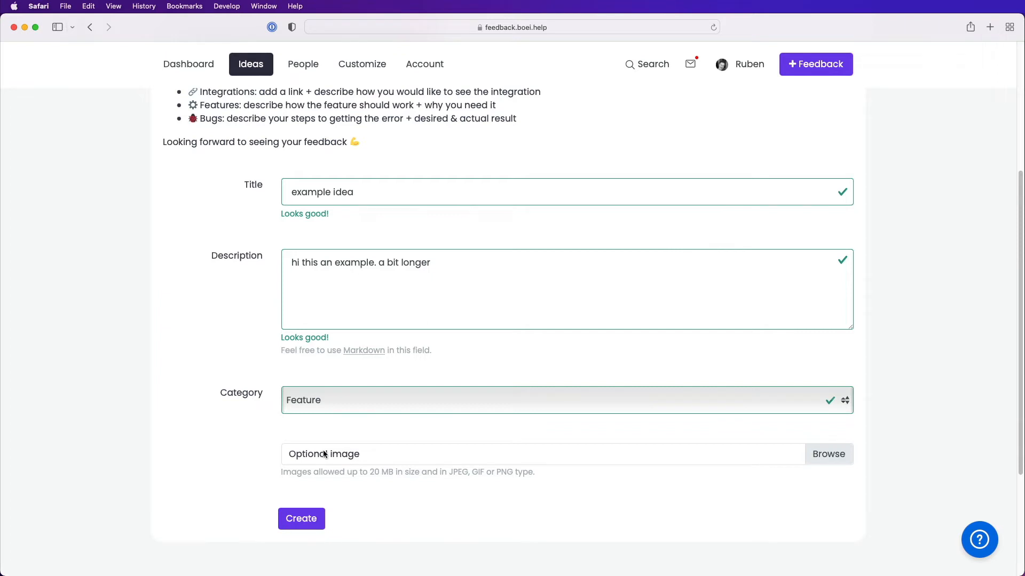
{"action": "left_click", "coordinate": [315, 520]}
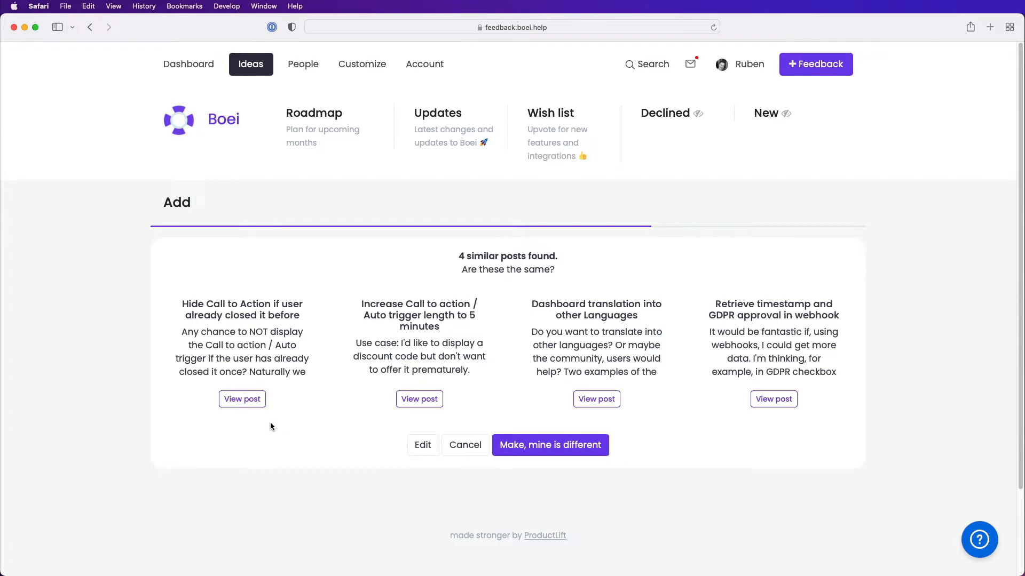
{"action": "left_click", "coordinate": [554, 455]}
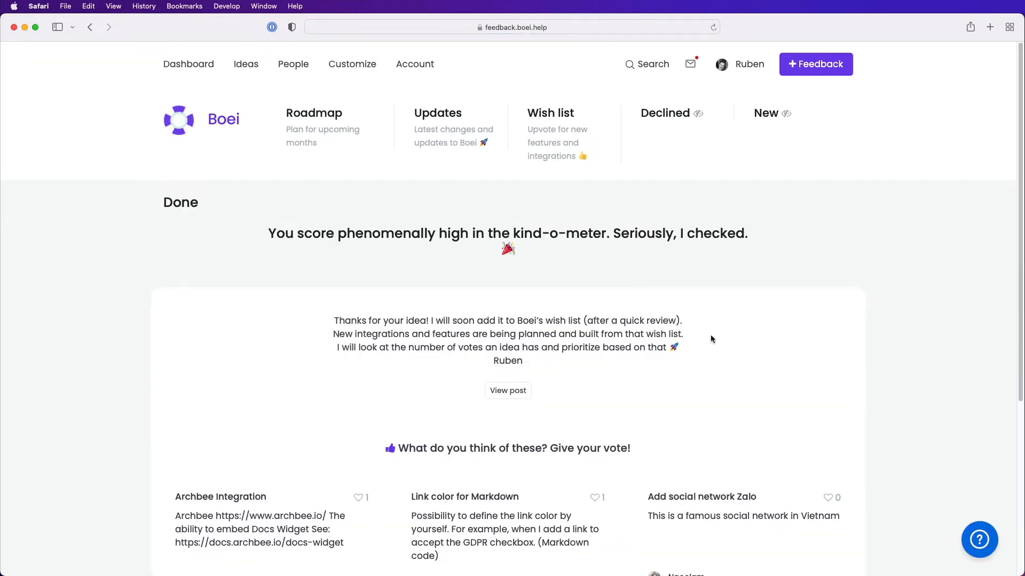
- Open the new "example idea" post and review its comments, voters and followers, and notification history
{"action": "scroll", "coordinate": [710, 339], "scroll_direction": "down", "scroll_amount": 3}
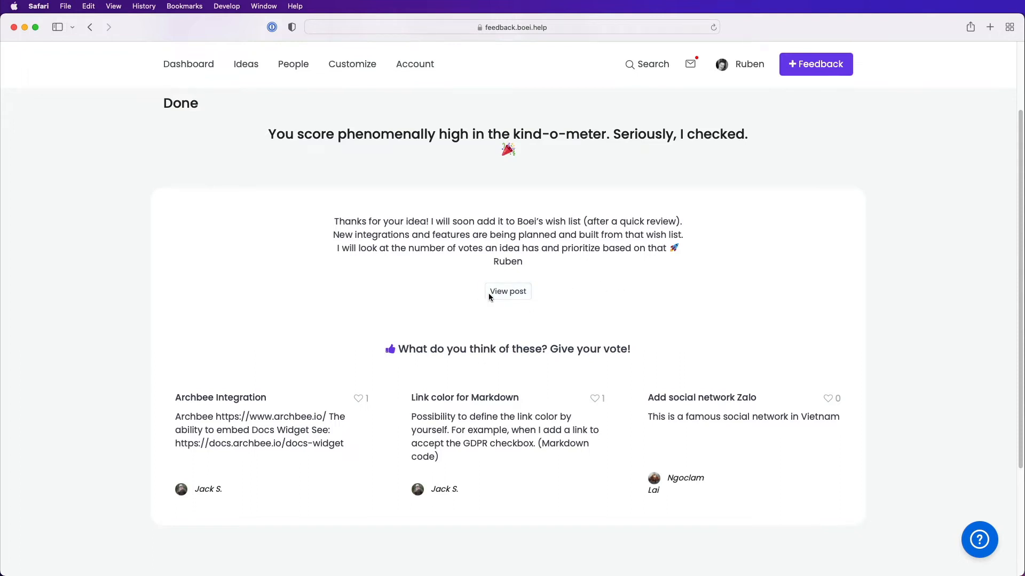
{"action": "left_click", "coordinate": [505, 297]}
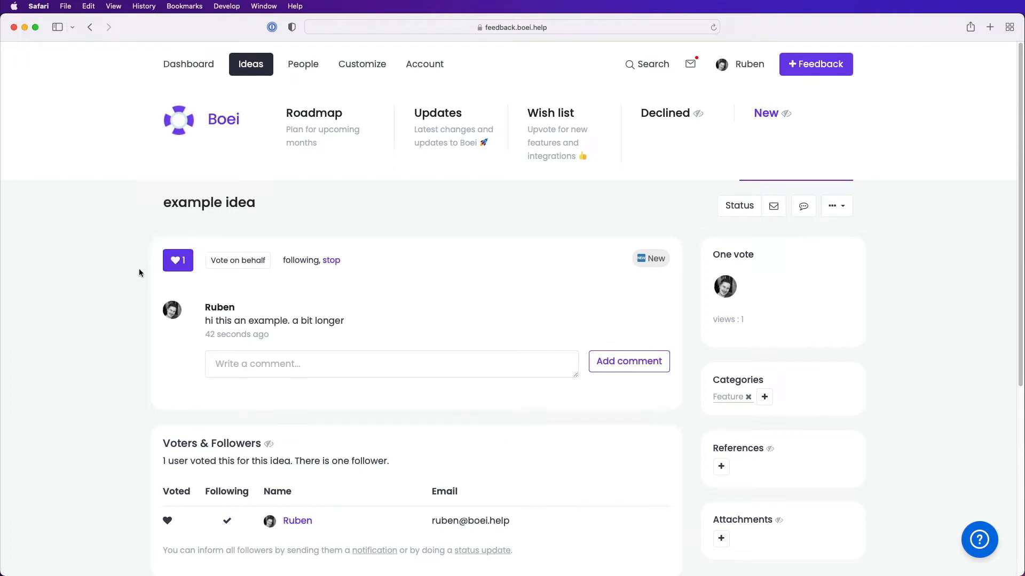
{"action": "scroll", "coordinate": [139, 268], "scroll_direction": "down", "scroll_amount": 3}
{"action": "scroll", "coordinate": [139, 273], "scroll_direction": "down", "scroll_amount": 1}
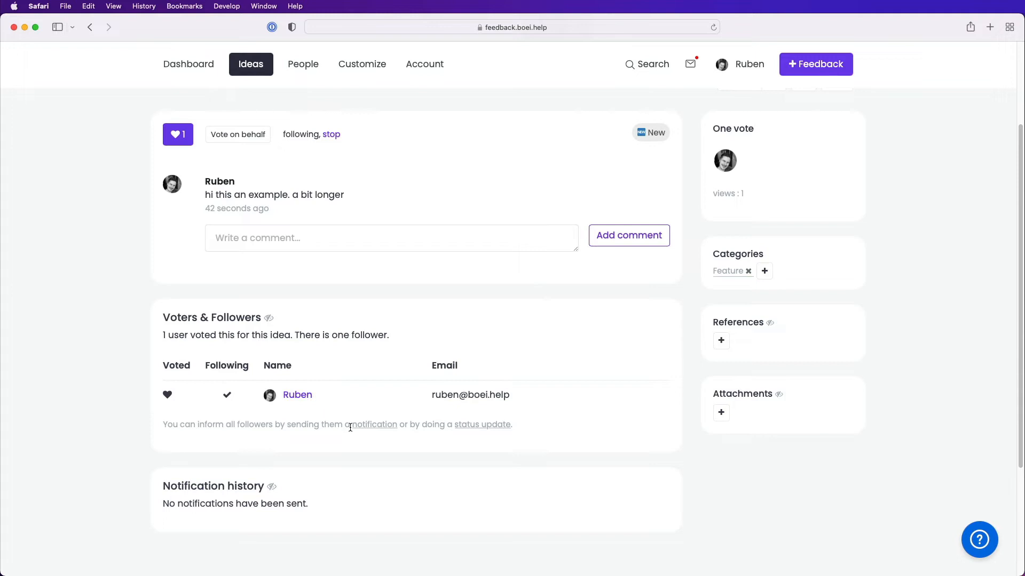
{"action": "scroll", "coordinate": [350, 427], "scroll_direction": "up", "scroll_amount": 2}
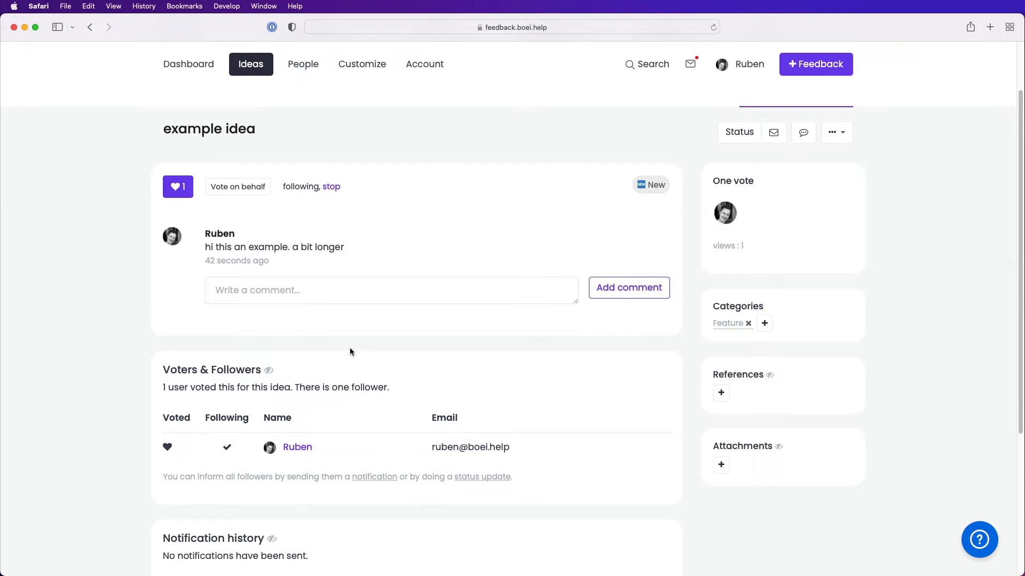
- Inspect the Vote on behalf dialog of the idea and close it without voting
{"action": "left_click", "coordinate": [238, 186]}
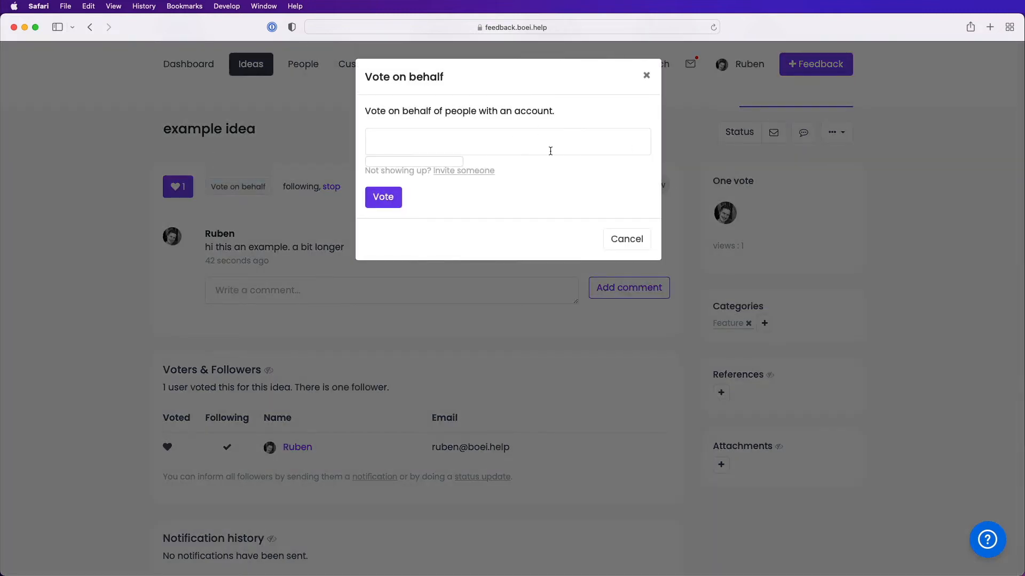
{"action": "left_click", "coordinate": [583, 177]}
{"action": "left_click", "coordinate": [630, 239]}
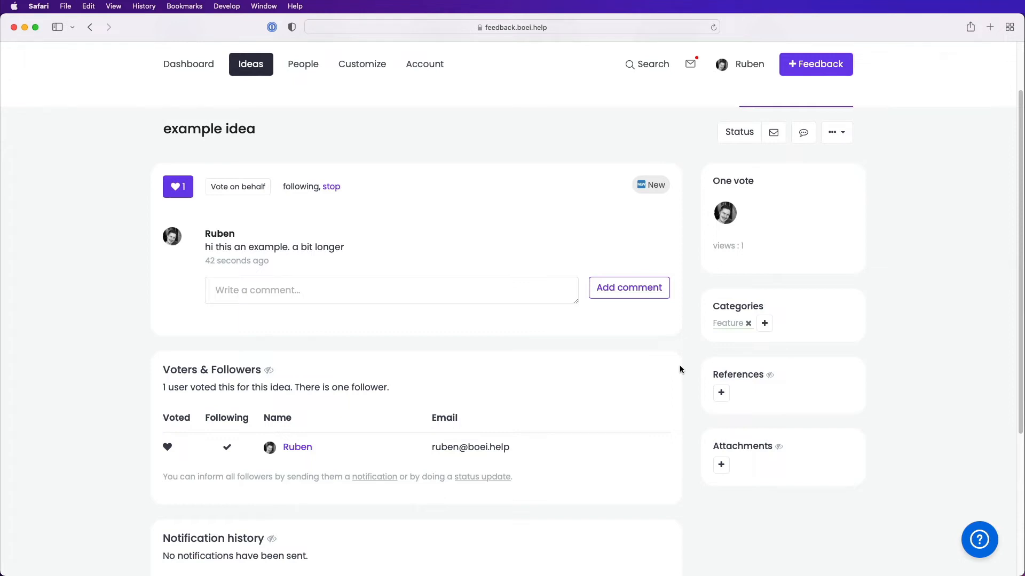
{"action": "left_click", "coordinate": [721, 392]}
{"action": "left_click", "coordinate": [545, 265]}
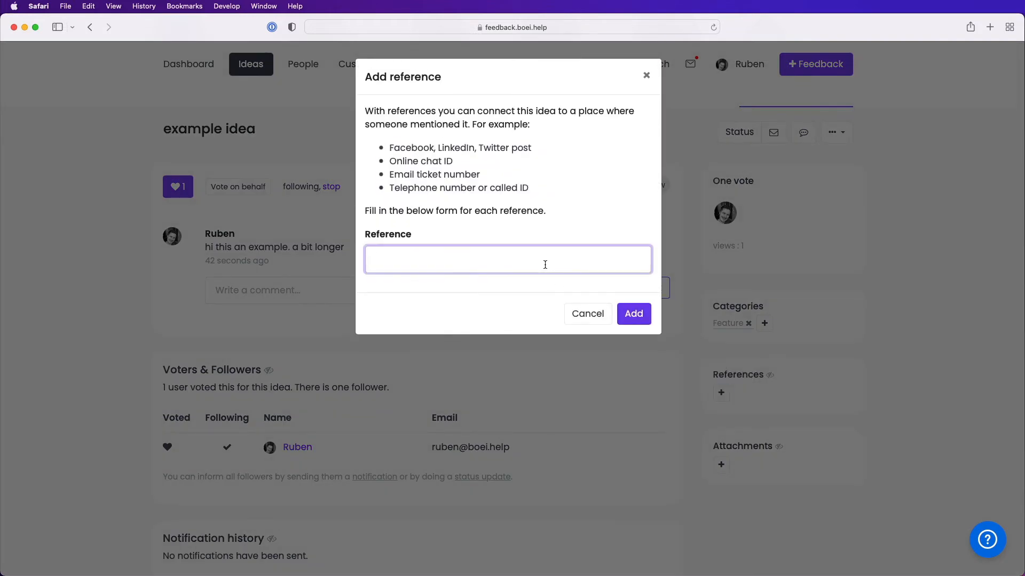
{"action": "type", "text": "htt"}
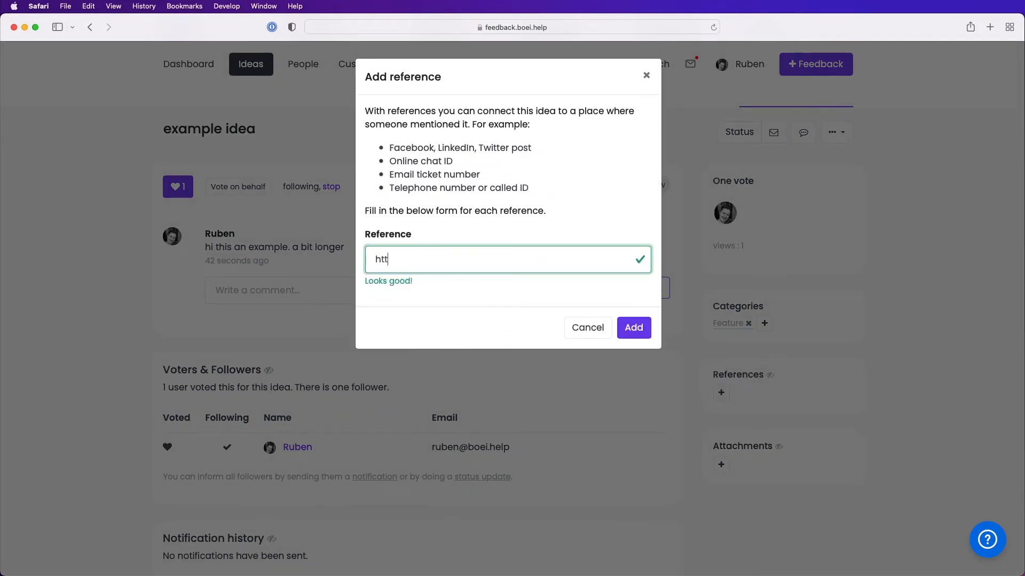
{"action": "type", "text": "p://ww"}
{"action": "key", "text": "BackSpace"}
{"action": "key", "text": "BackSpace"}
{"action": "type", "text": "twot"}
{"action": "key", "text": "BackSpace"}
{"action": "key", "text": "BackSpace"}
{"action": "type", "text": "itter.com/abc"}
{"action": "left_click", "coordinate": [631, 332]}
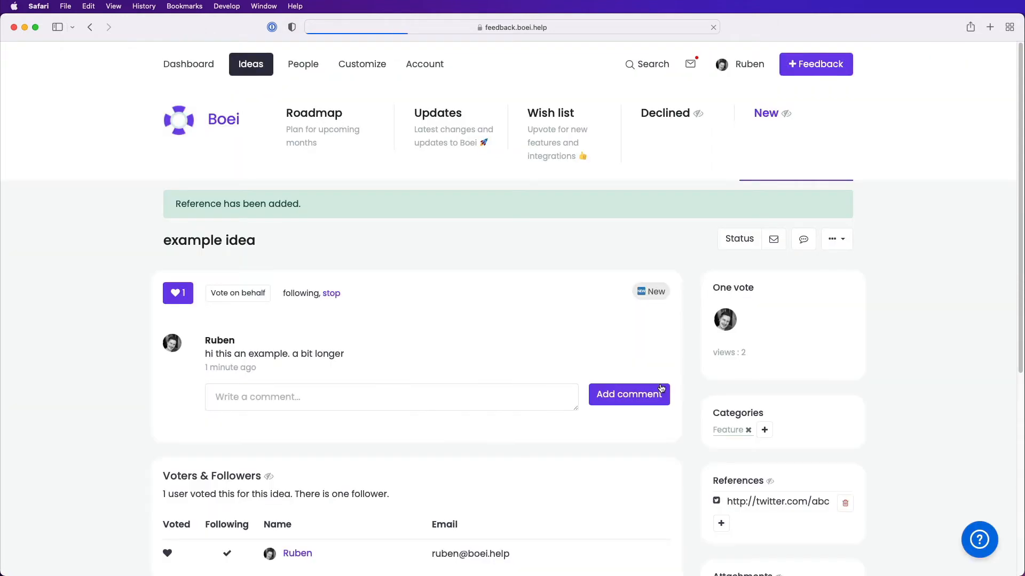
- Open your own user profile and look through the lists of created and followed ideas
{"action": "scroll", "coordinate": [878, 366], "scroll_direction": "down", "scroll_amount": 3}
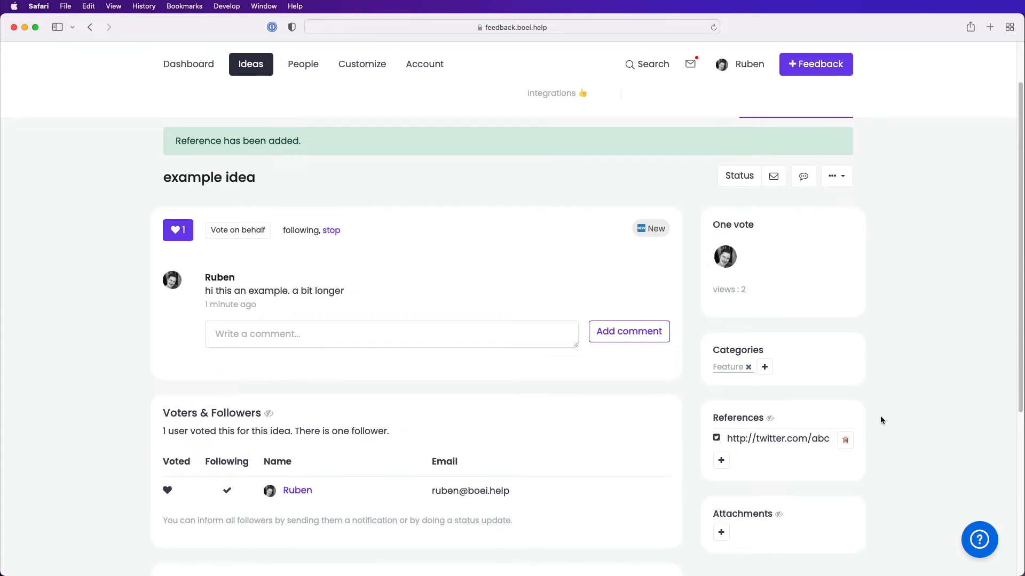
{"action": "scroll", "coordinate": [880, 416], "scroll_direction": "down", "scroll_amount": 2}
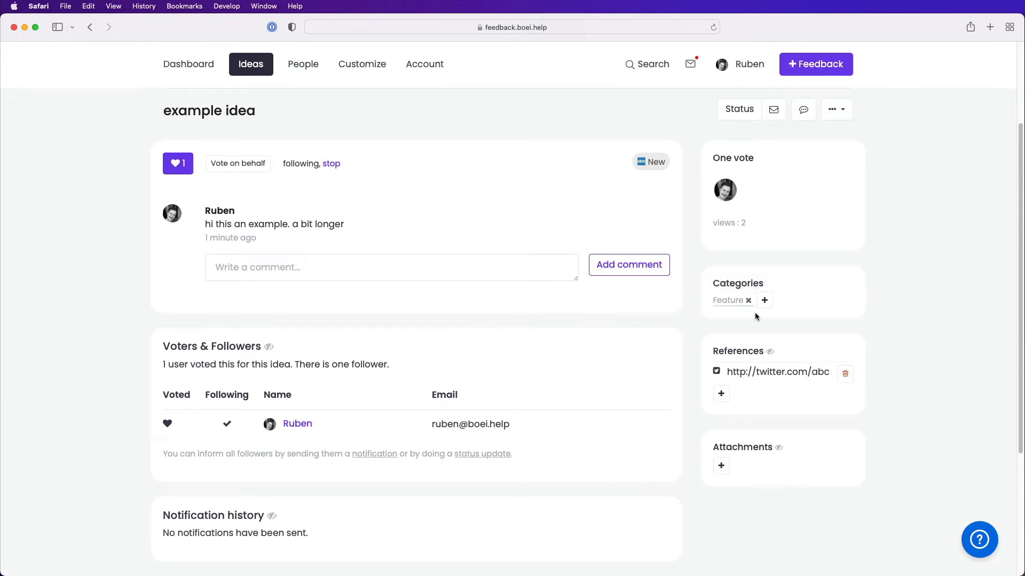
{"action": "scroll", "coordinate": [755, 316], "scroll_direction": "up", "scroll_amount": 3}
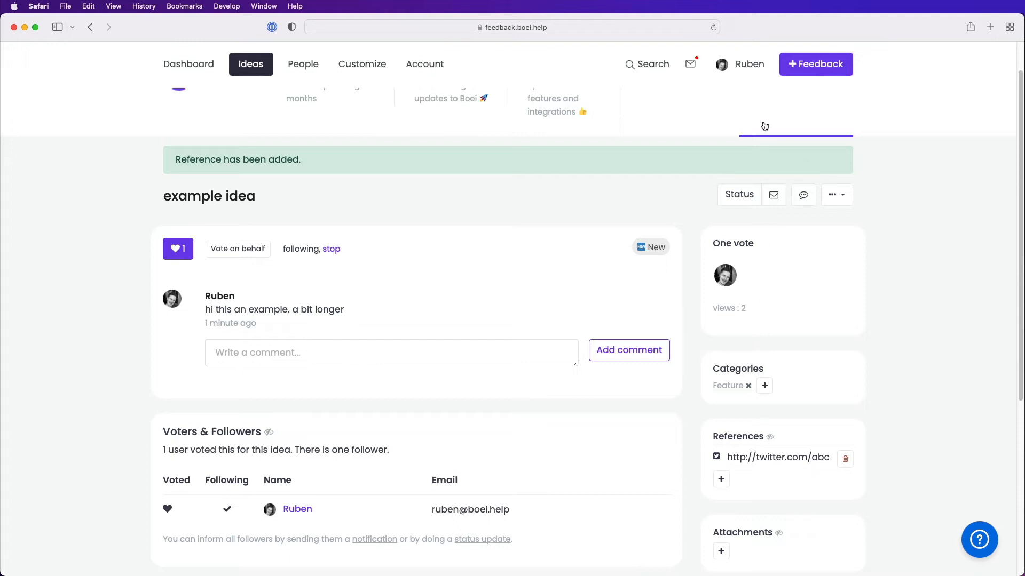
{"action": "left_click", "coordinate": [746, 64]}
{"action": "left_click", "coordinate": [719, 92]}
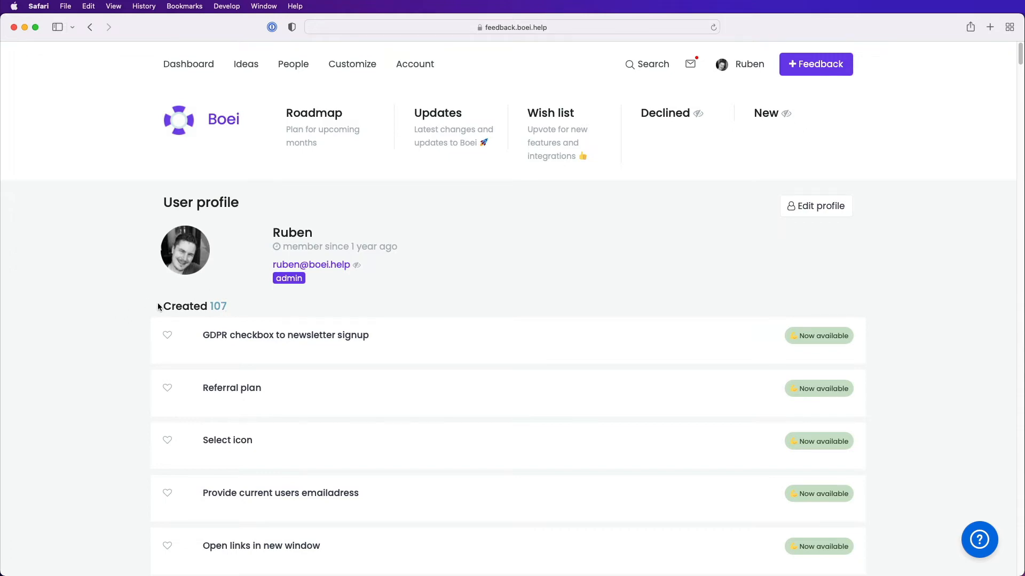
{"action": "scroll", "coordinate": [158, 302], "scroll_direction": "down", "scroll_amount": 20}
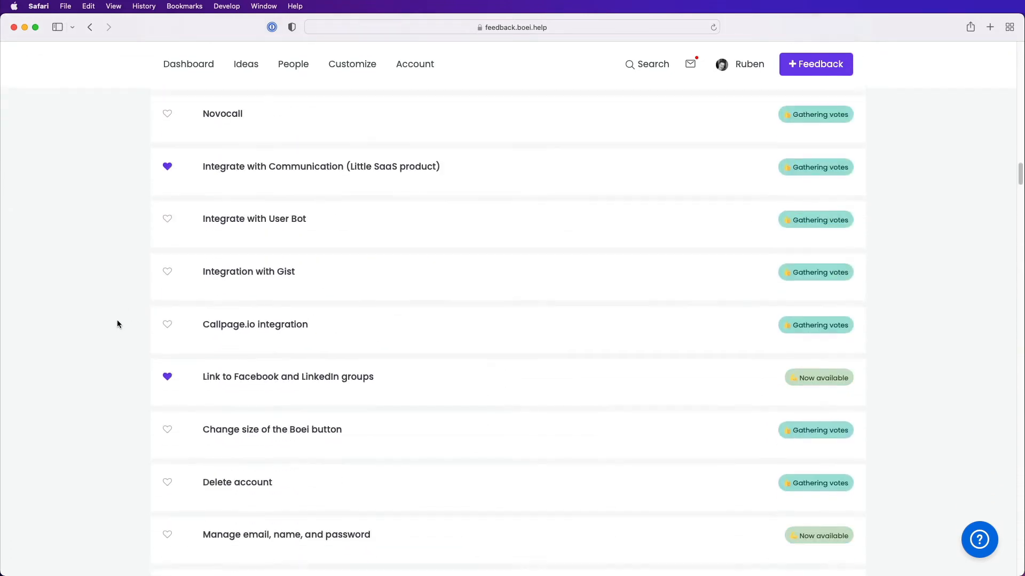
{"action": "scroll", "coordinate": [117, 319], "scroll_direction": "down", "scroll_amount": 20}
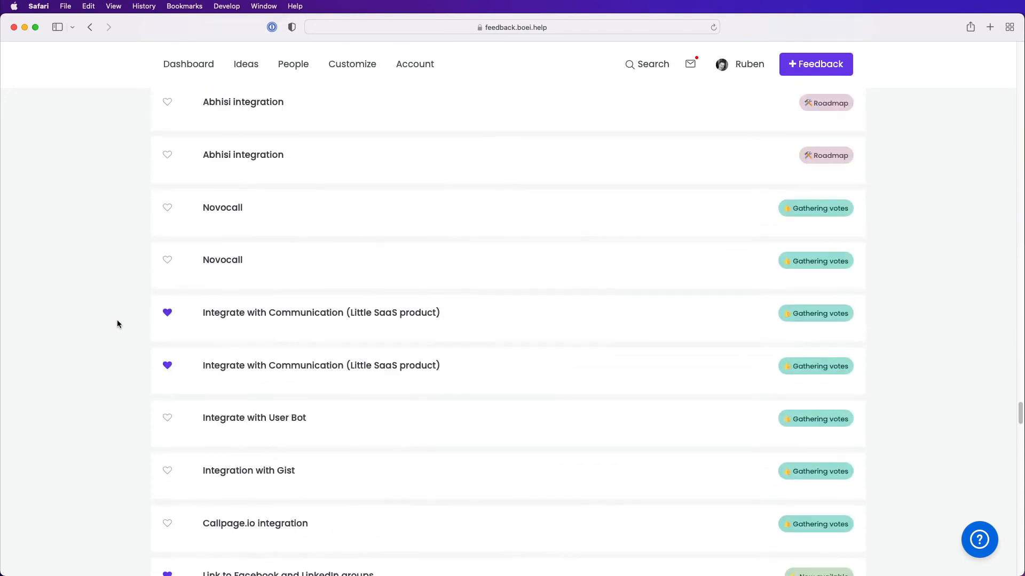
{"action": "scroll", "coordinate": [118, 321], "scroll_direction": "down", "scroll_amount": 20}
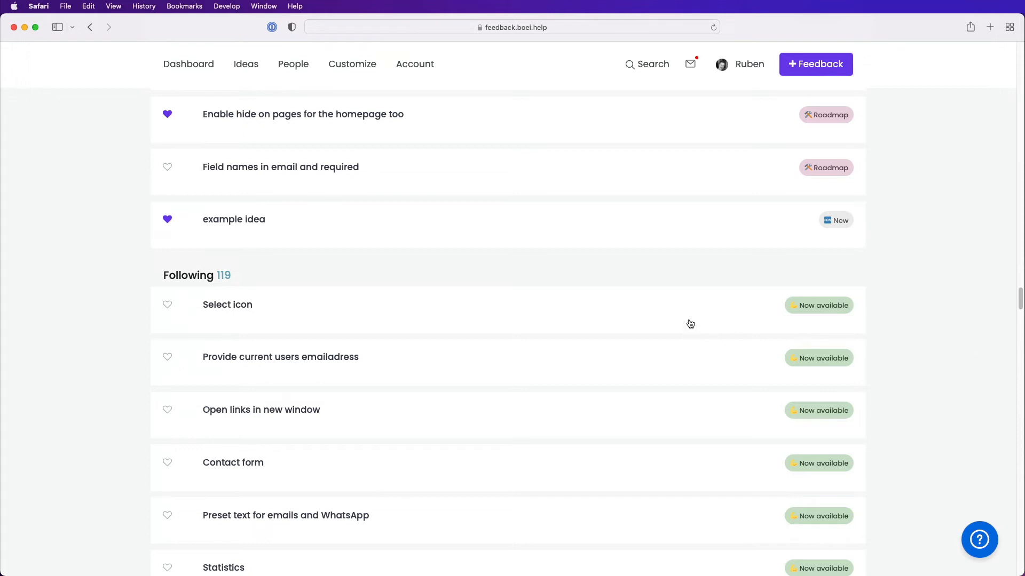
- Open the example idea, post "he how do we develop this?" in its internal chat and close the chat
{"action": "left_click", "coordinate": [630, 229]}
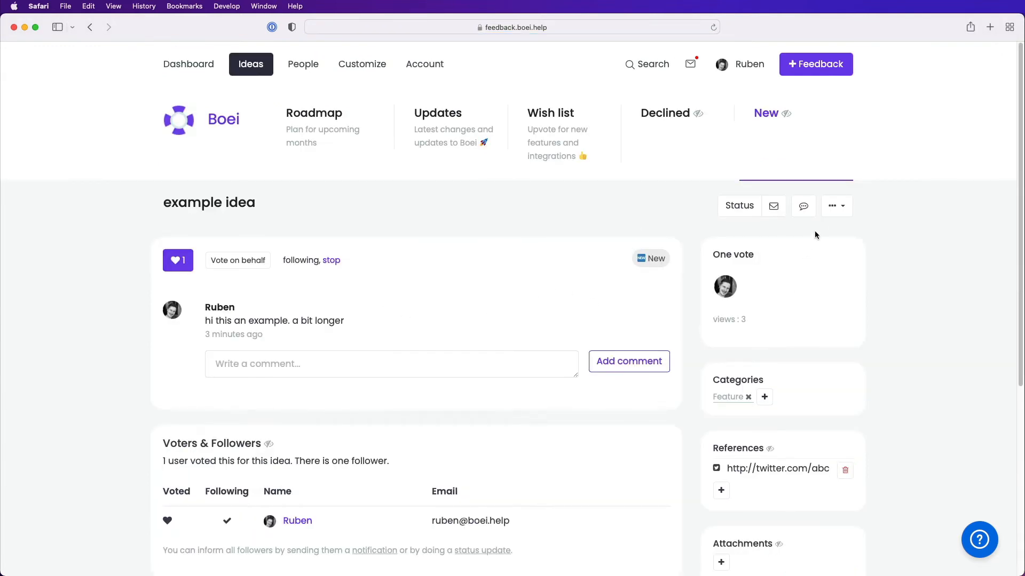
{"action": "left_click", "coordinate": [803, 210]}
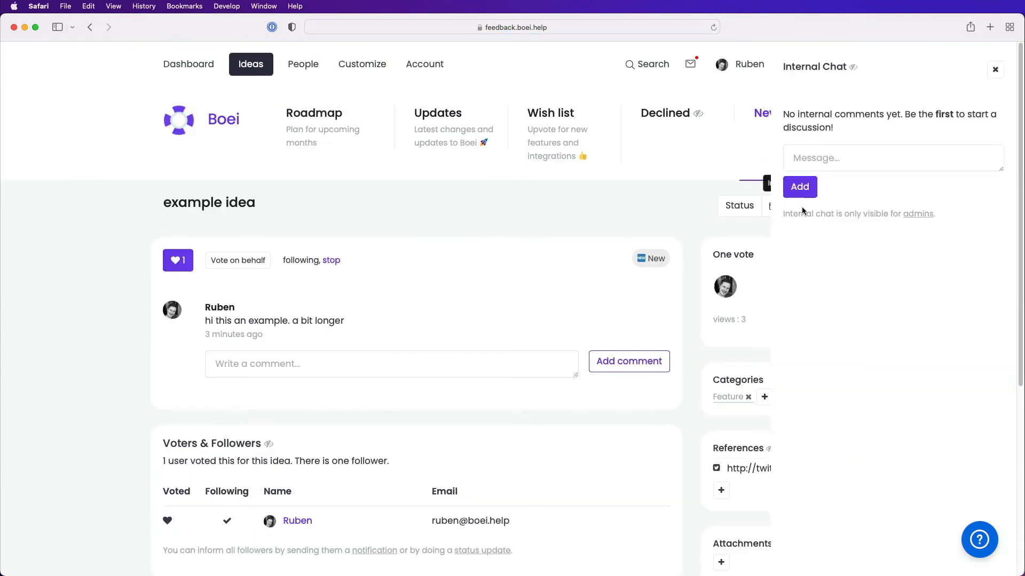
{"action": "left_click", "coordinate": [899, 168]}
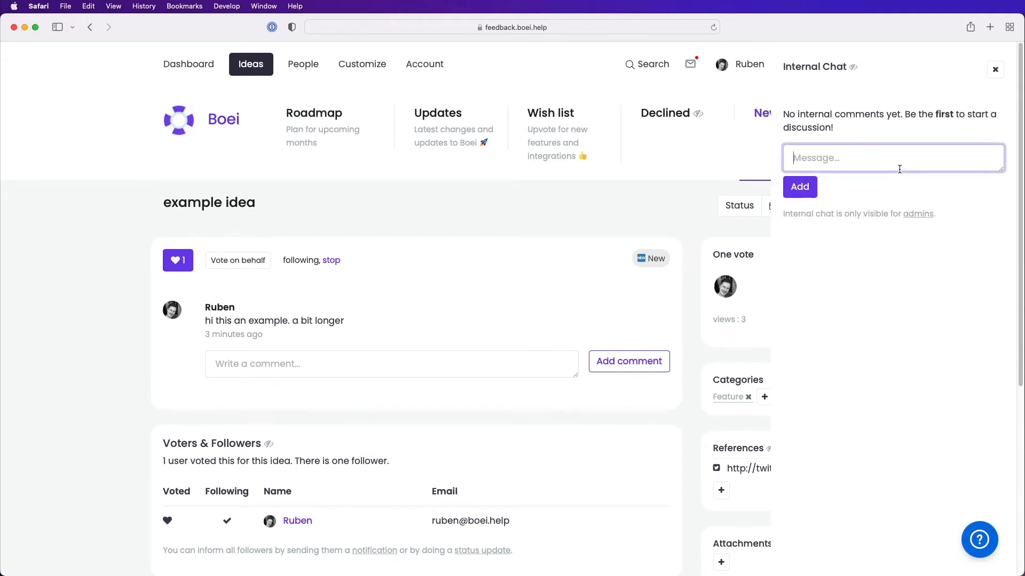
{"action": "type", "text": "he how do we develop this?"}
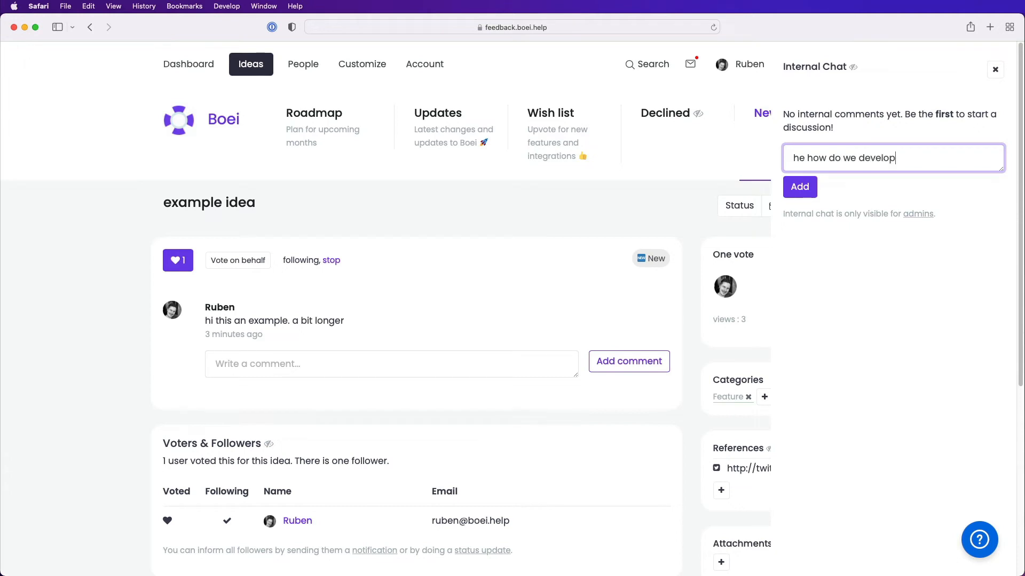
{"action": "left_click", "coordinate": [811, 184]}
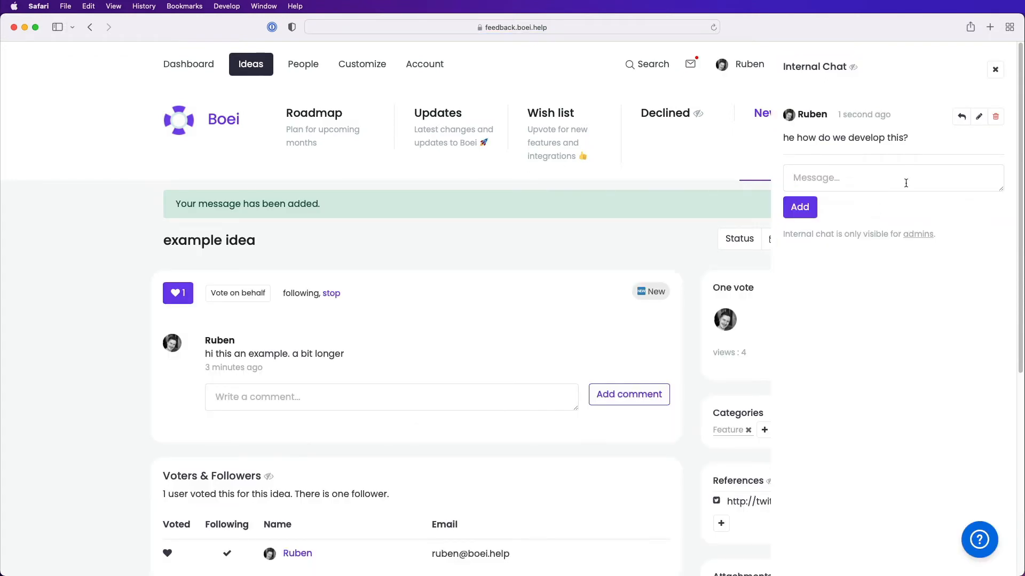
{"action": "left_click", "coordinate": [995, 70]}
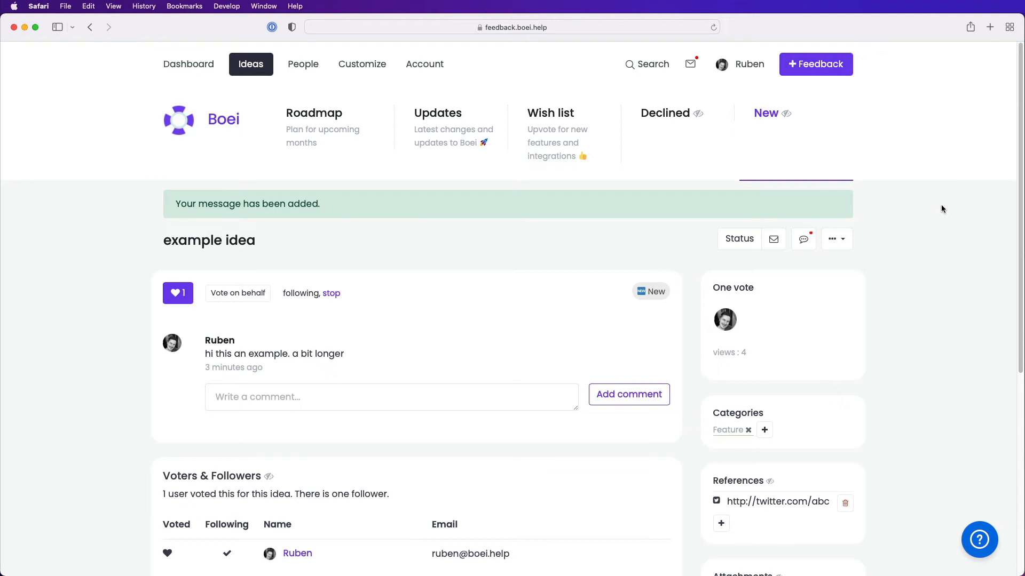
- Open the Roadmap's section management and review the ideas in the Now, Next and Later sections
{"action": "left_click", "coordinate": [335, 128]}
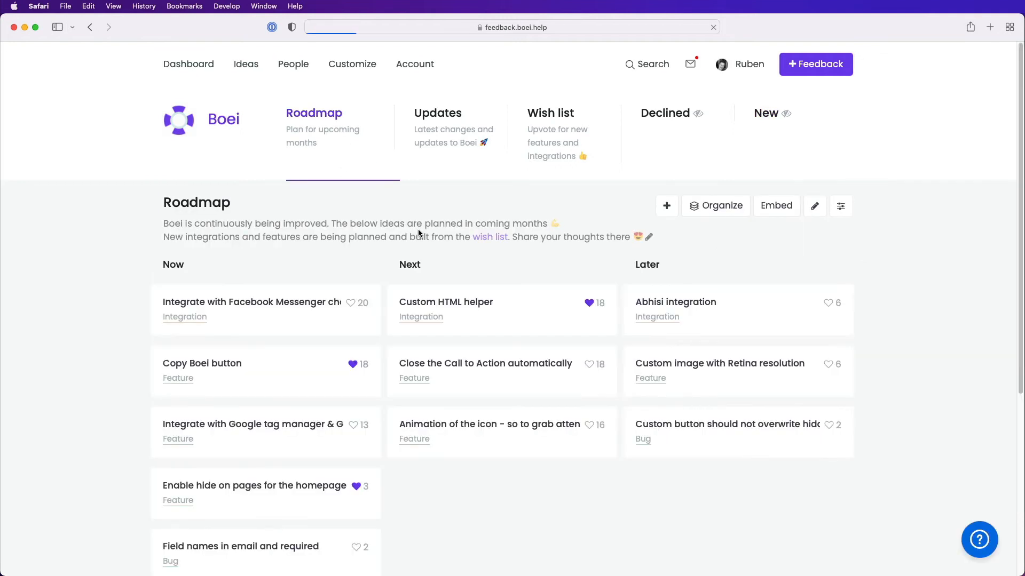
{"action": "scroll", "coordinate": [96, 237], "scroll_direction": "down", "scroll_amount": 2}
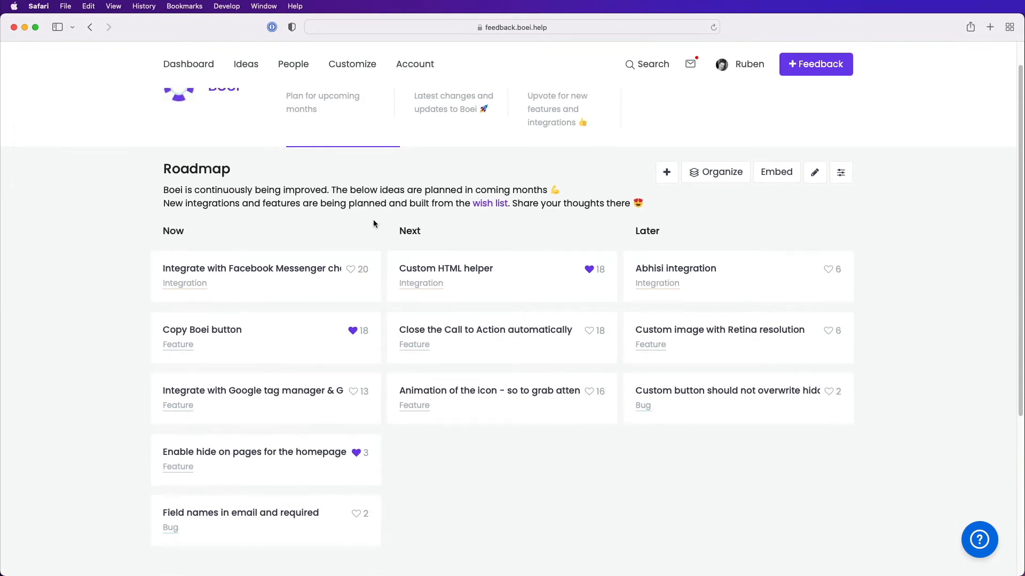
{"action": "left_click", "coordinate": [647, 239]}
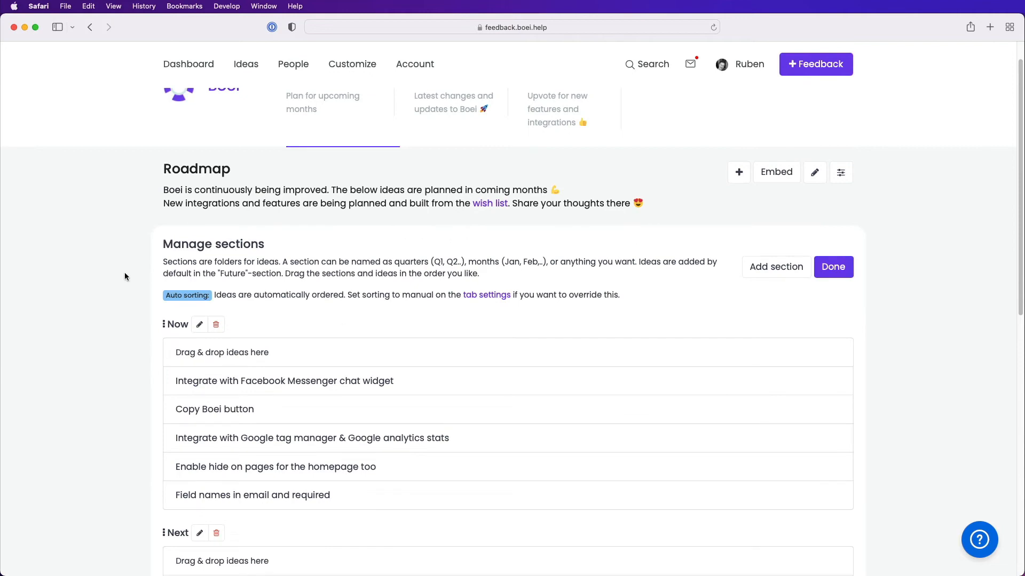
{"action": "scroll", "coordinate": [123, 275], "scroll_direction": "down", "scroll_amount": 5}
{"action": "scroll", "coordinate": [124, 276], "scroll_direction": "down", "scroll_amount": 2}
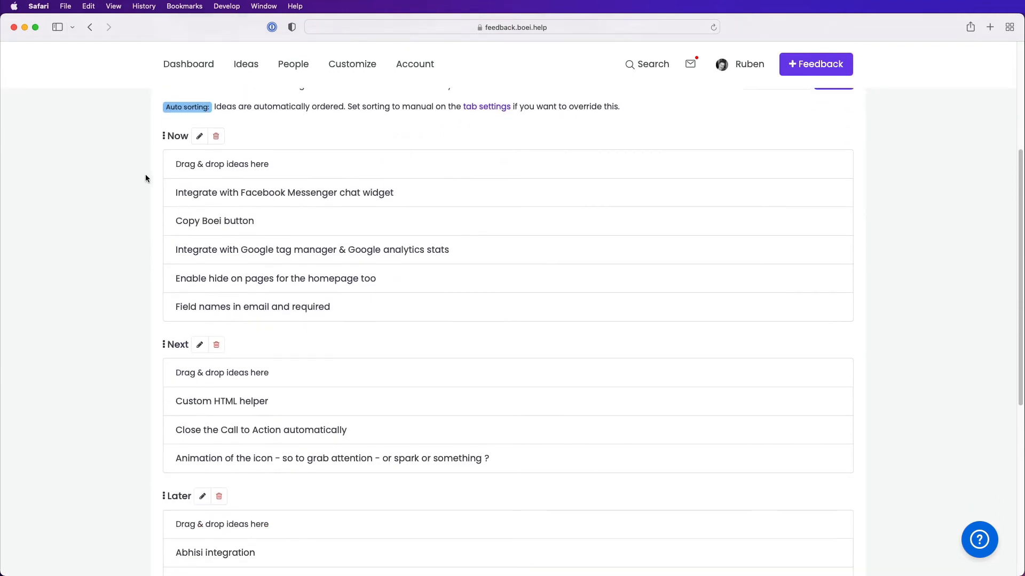
- Inspect the Now section's edit option, close it, and briefly grab the Custom HTML helper idea without moving it
{"action": "left_click", "coordinate": [199, 136]}
{"action": "left_click", "coordinate": [588, 165]}
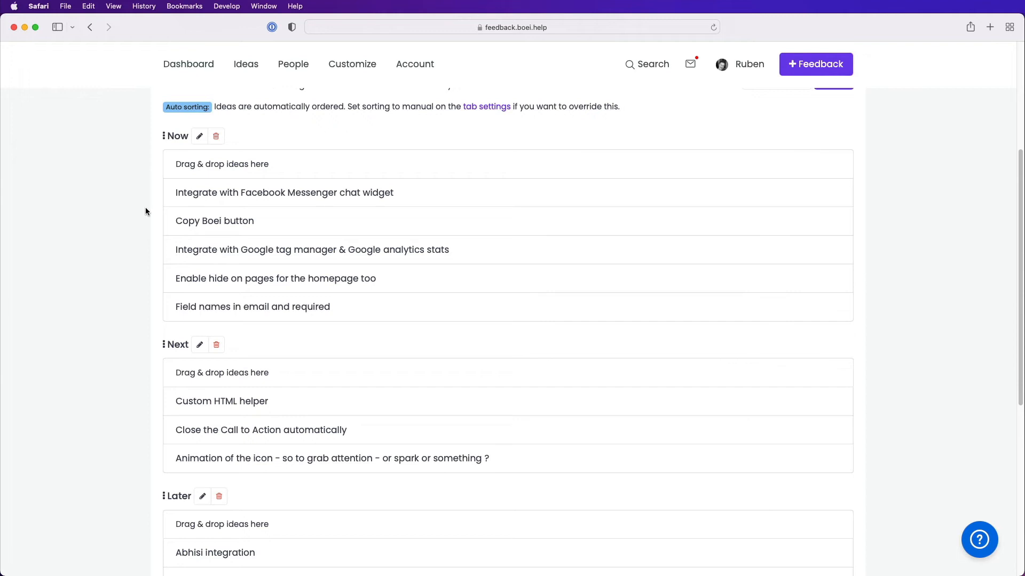
{"action": "mouse_move", "coordinate": [222, 401]}
{"action": "left_mouse_down"}
{"action": "mouse_move", "coordinate": [228, 312]}
{"action": "mouse_move", "coordinate": [229, 400]}
{"action": "left_mouse_up"}
{"action": "scroll", "coordinate": [140, 253], "scroll_direction": "up", "scroll_amount": 3}
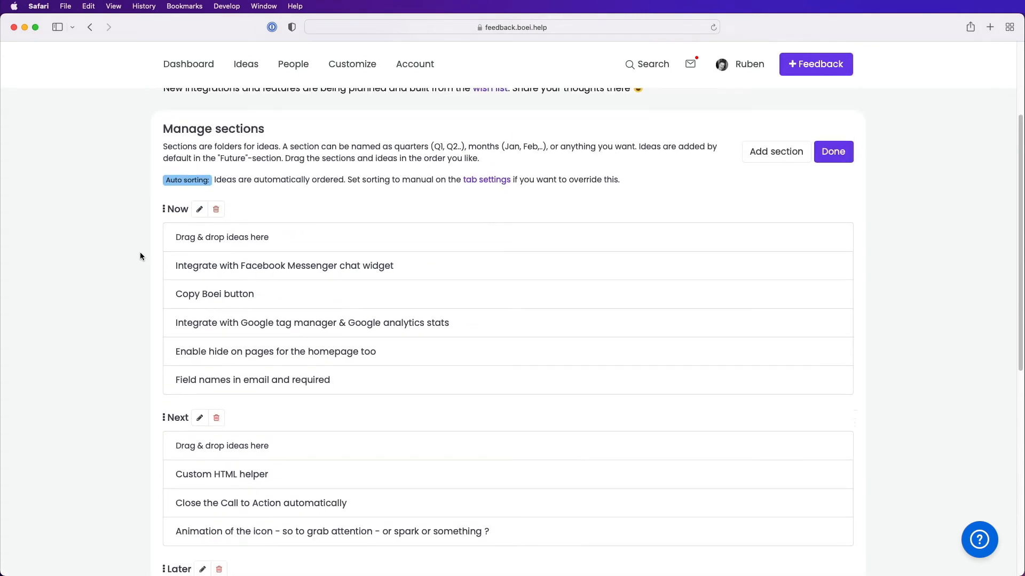
{"action": "scroll", "coordinate": [140, 253], "scroll_direction": "up", "scroll_amount": 5}
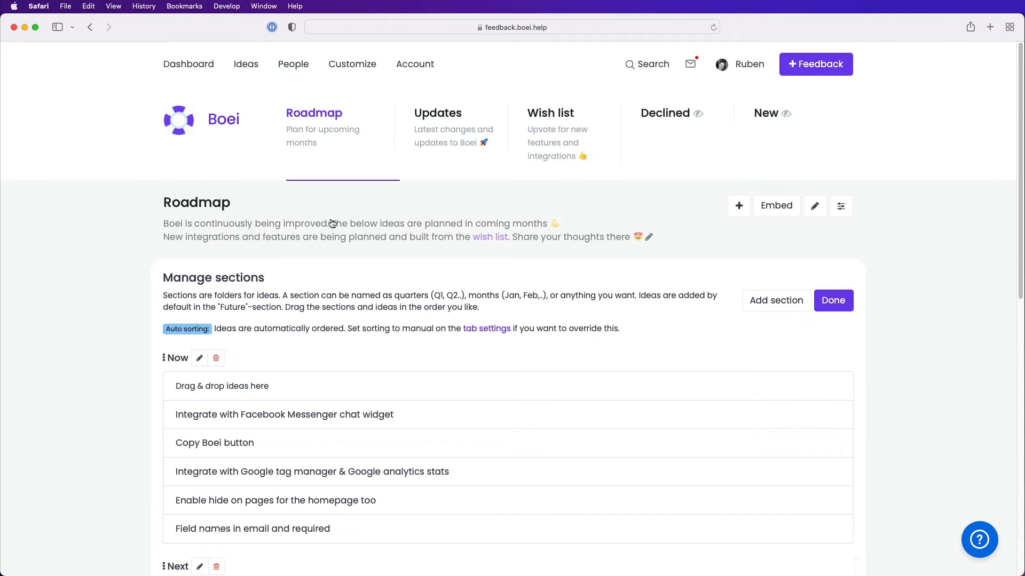
- Return to the example idea and choose Roadmap as its new status with Now as the section
{"action": "left_click", "coordinate": [97, 29]}
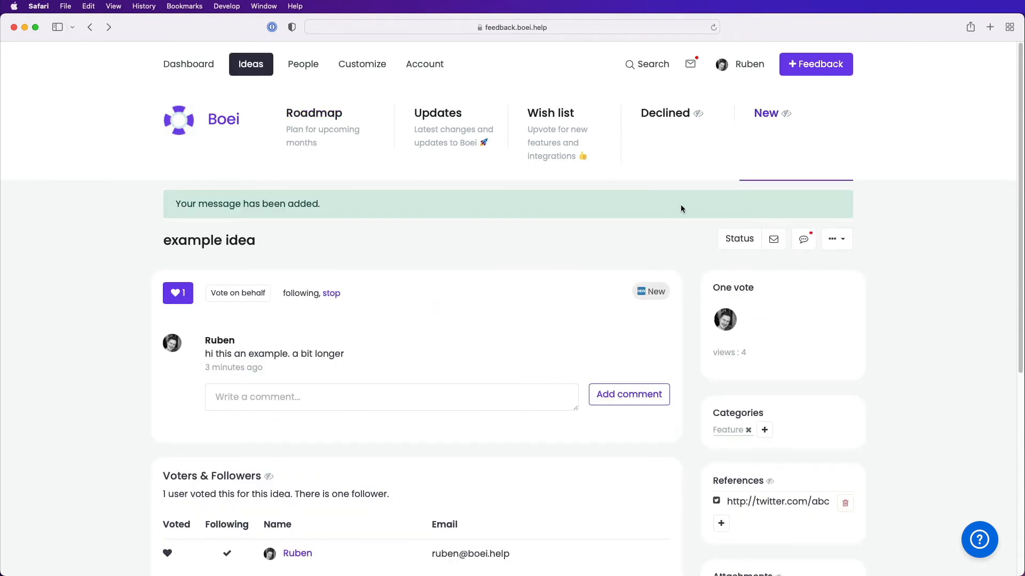
{"action": "left_click", "coordinate": [726, 239]}
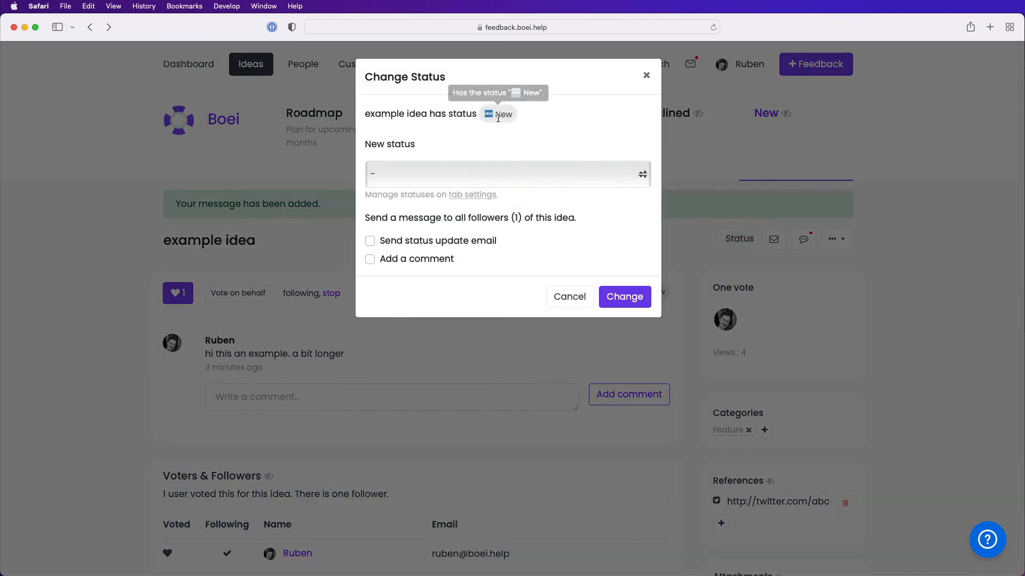
{"action": "left_click", "coordinate": [499, 180]}
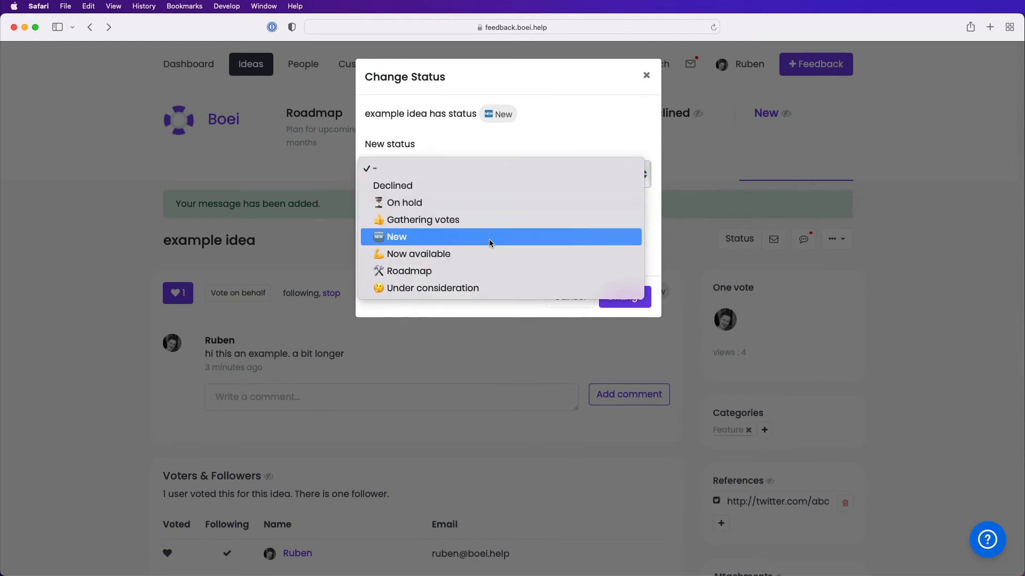
{"action": "left_click", "coordinate": [485, 270]}
{"action": "left_click", "coordinate": [453, 247]}
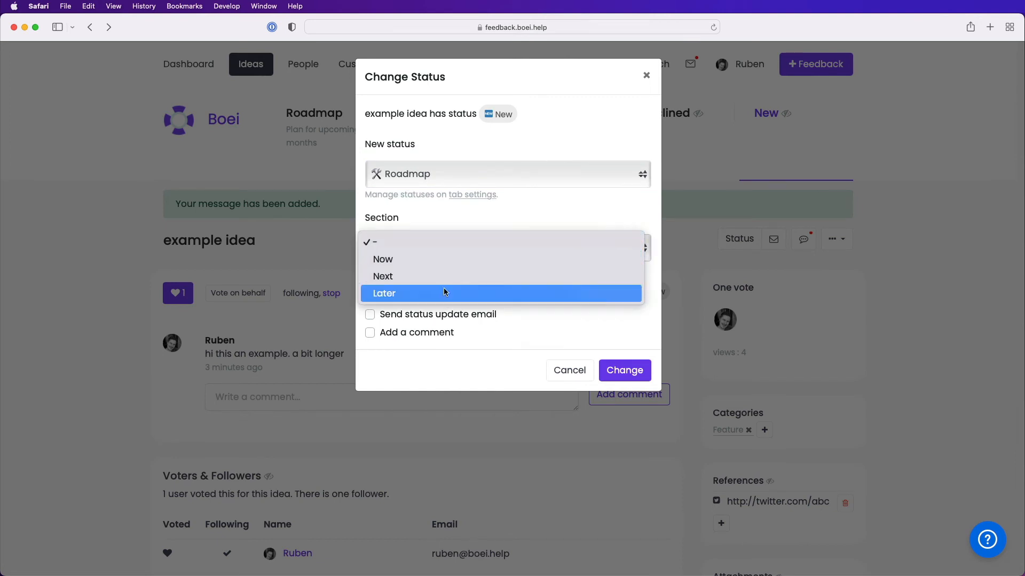
{"action": "left_click", "coordinate": [443, 259]}
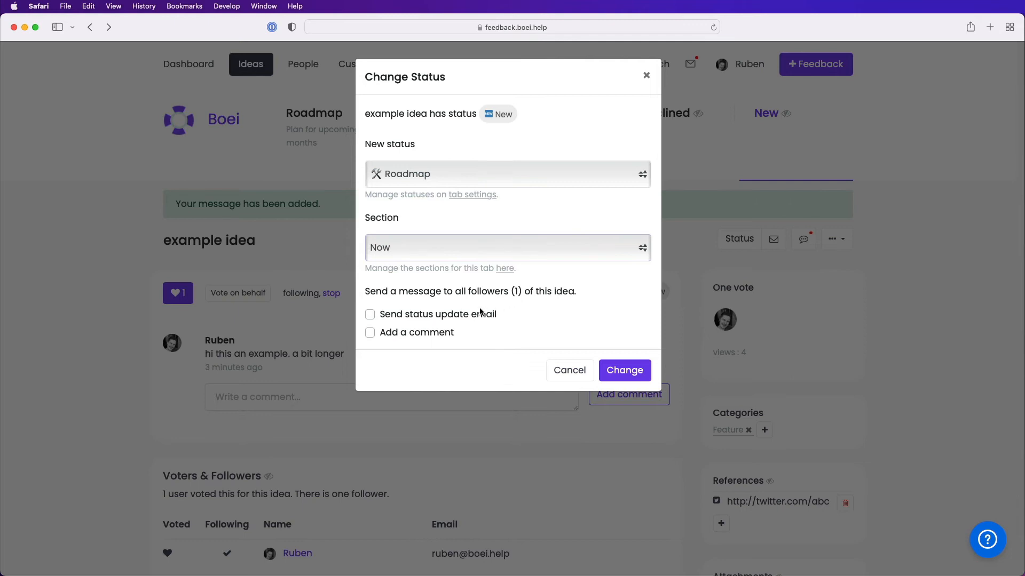
- Add the comment "this is now planned, let's go!" to the status change, leave out the status update email, and apply it
{"action": "left_click", "coordinate": [459, 316]}
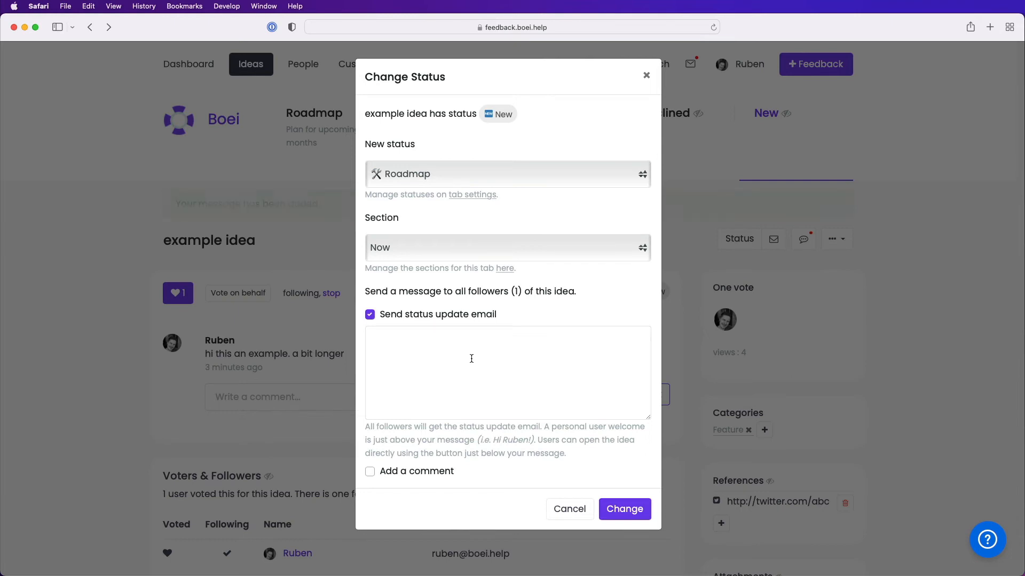
{"action": "left_click", "coordinate": [418, 470]}
{"action": "scroll", "coordinate": [491, 396], "scroll_direction": "down", "scroll_amount": 2}
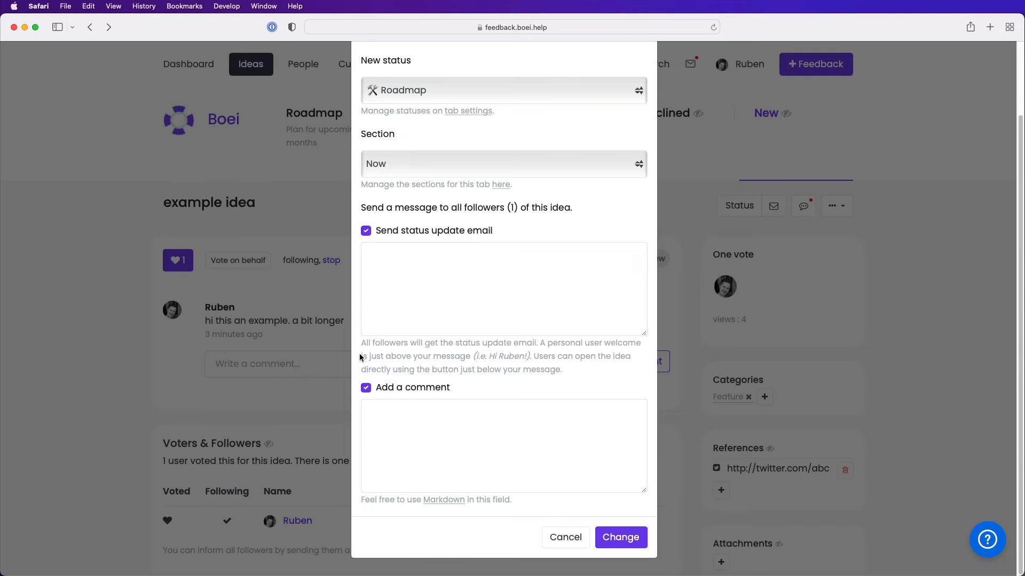
{"action": "left_click", "coordinate": [415, 408]}
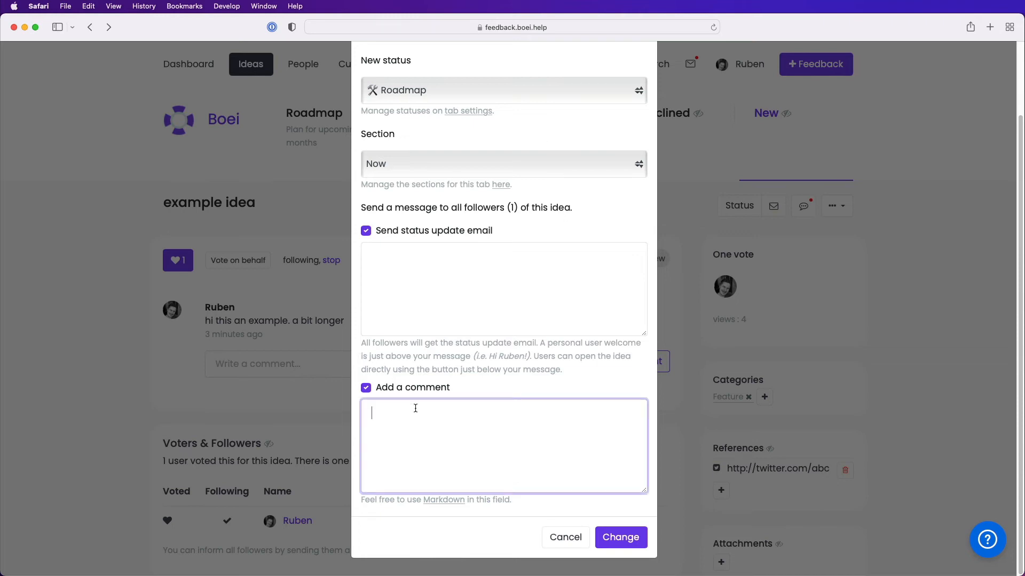
{"action": "type", "text": "this is now planned, let's g"}
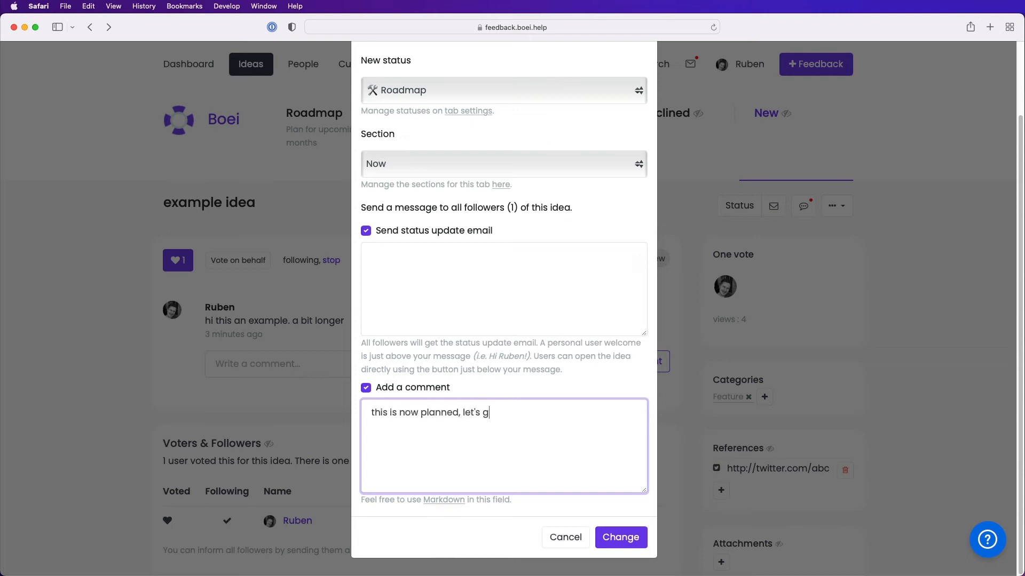
{"action": "type", "text": "o!"}
{"action": "left_click", "coordinate": [443, 231]}
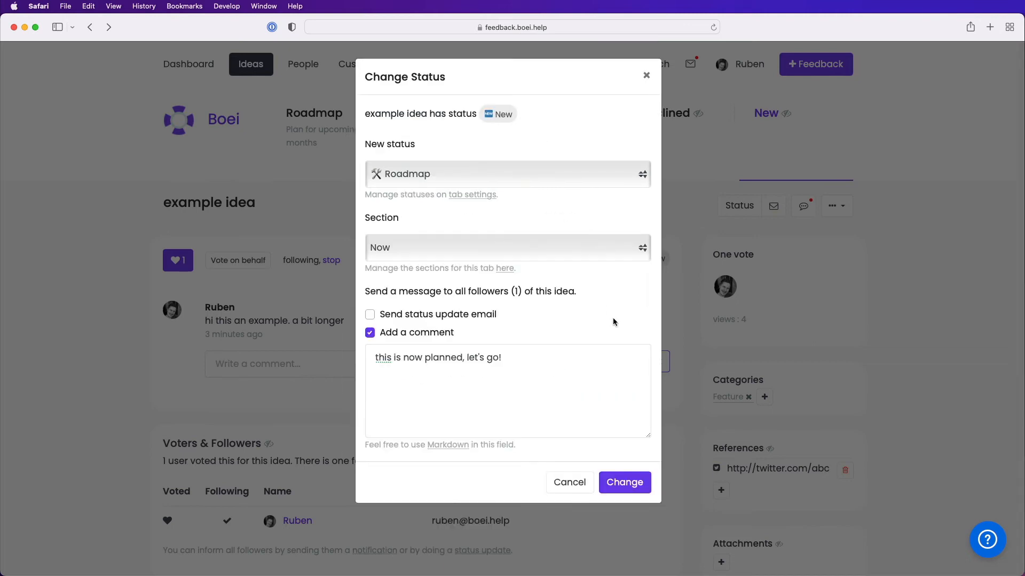
{"action": "left_click", "coordinate": [637, 486]}
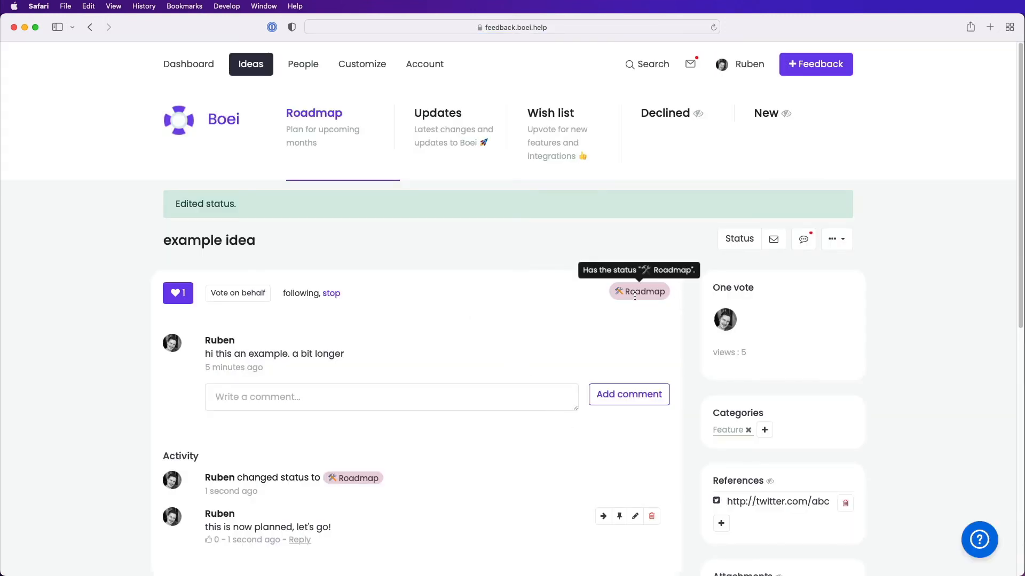
{"action": "scroll", "coordinate": [453, 294], "scroll_direction": "down", "scroll_amount": 3}
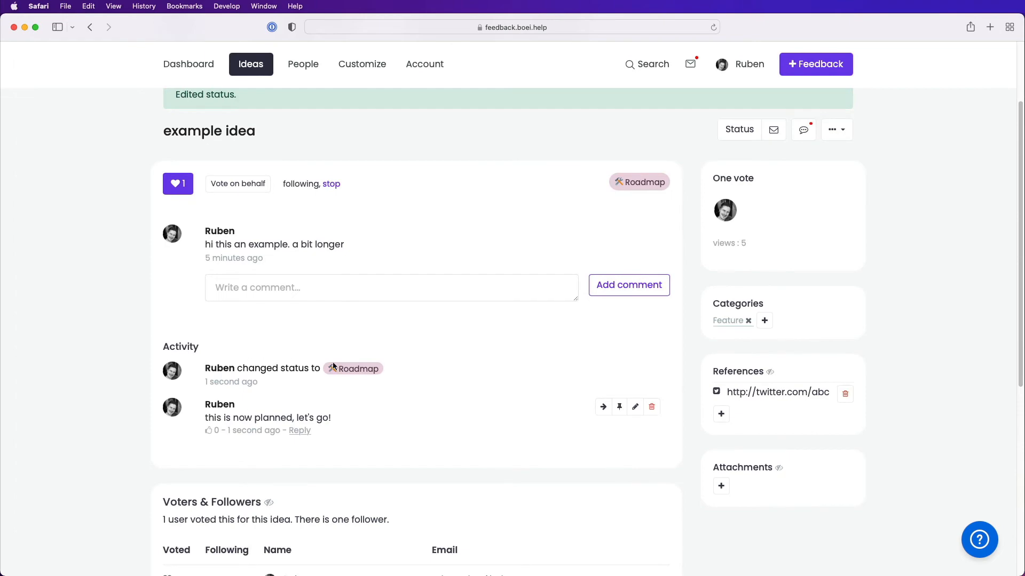
- Open the Roadmap page and look for the example idea in the Now section
{"action": "scroll", "coordinate": [431, 372], "scroll_direction": "up", "scroll_amount": 3}
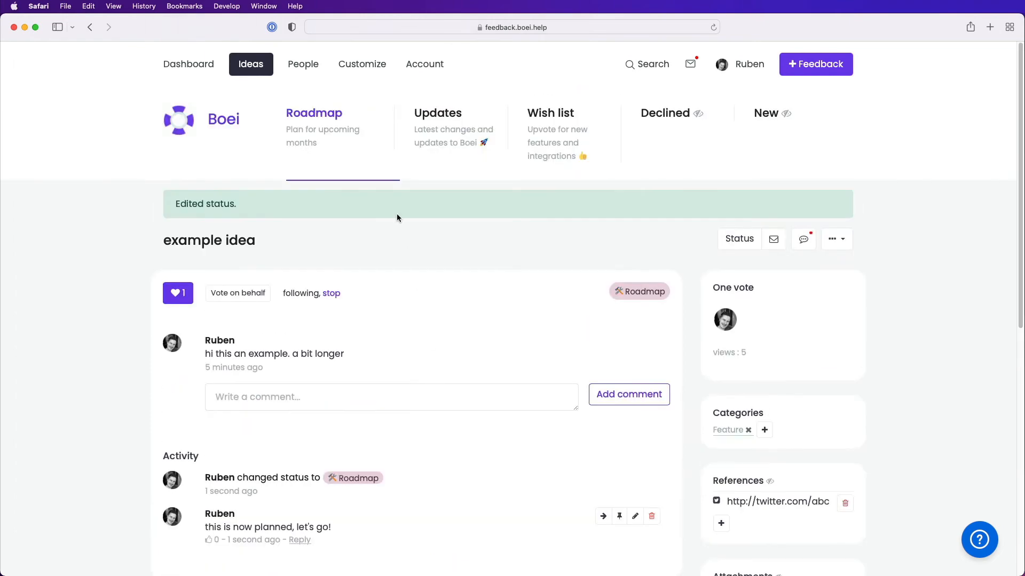
{"action": "left_click", "coordinate": [332, 140]}
{"action": "scroll", "coordinate": [43, 321], "scroll_direction": "down", "scroll_amount": 4}
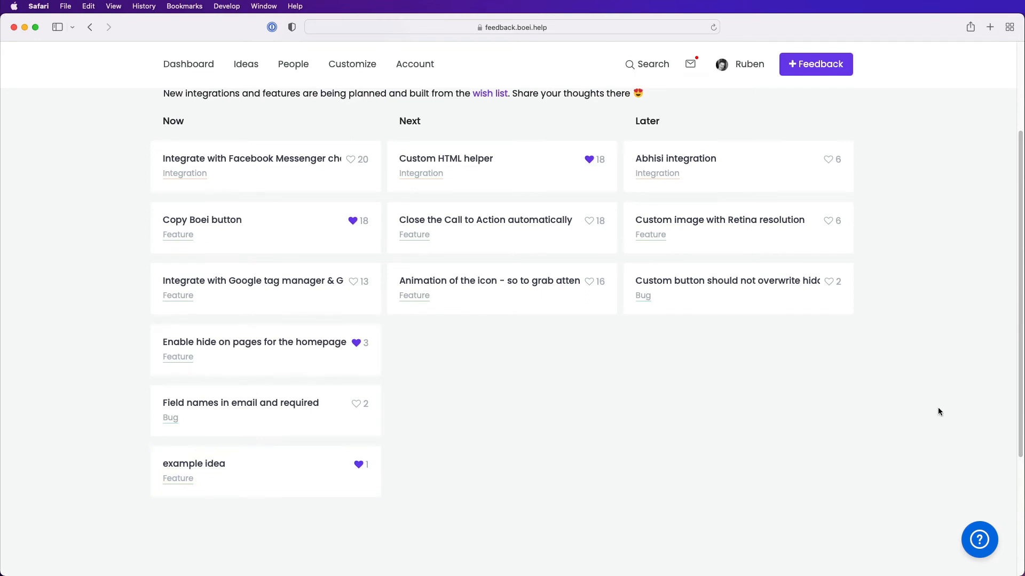
{"action": "scroll", "coordinate": [939, 412], "scroll_direction": "up", "scroll_amount": 5}
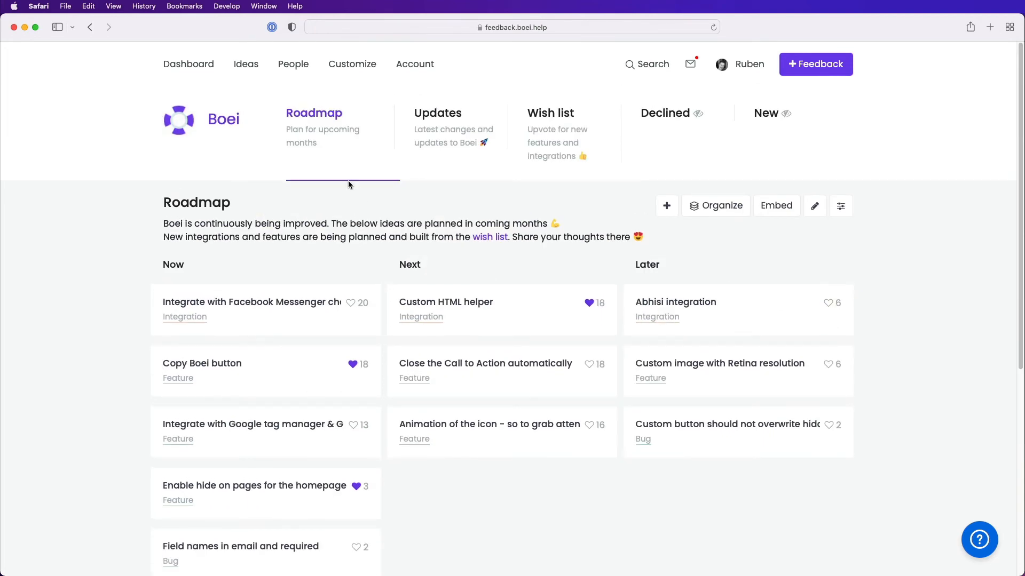
- Open idea prioritization, show the posts with status Gathering votes, and review the chart and the criteria table
{"action": "left_click", "coordinate": [248, 69]}
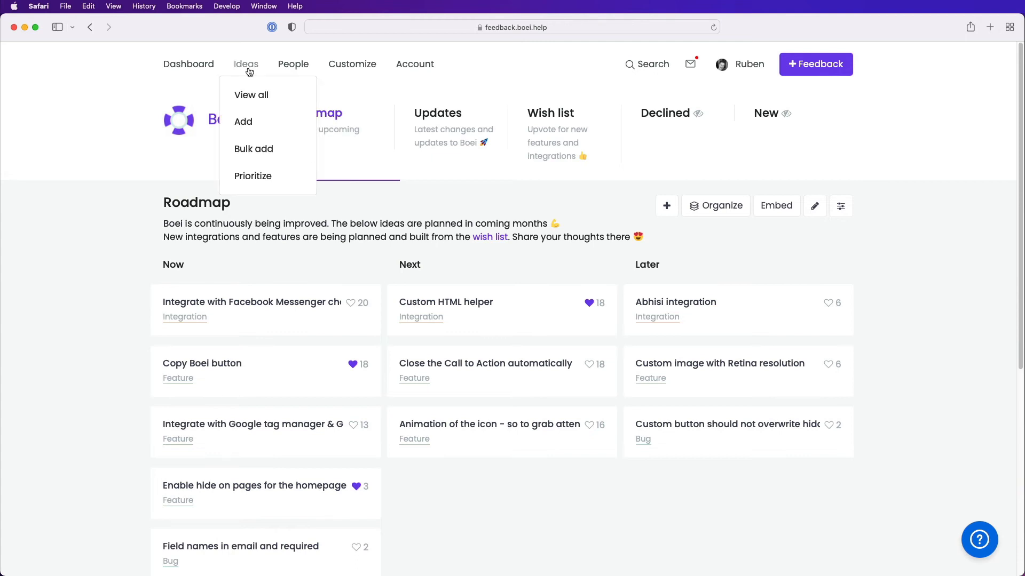
{"action": "left_click", "coordinate": [251, 176]}
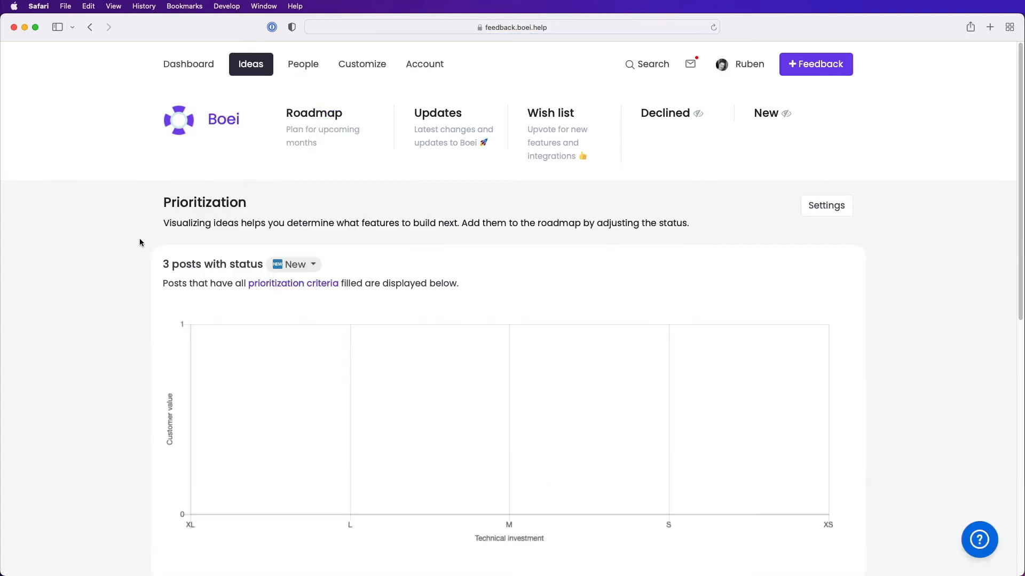
{"action": "scroll", "coordinate": [107, 262], "scroll_direction": "down", "scroll_amount": 2}
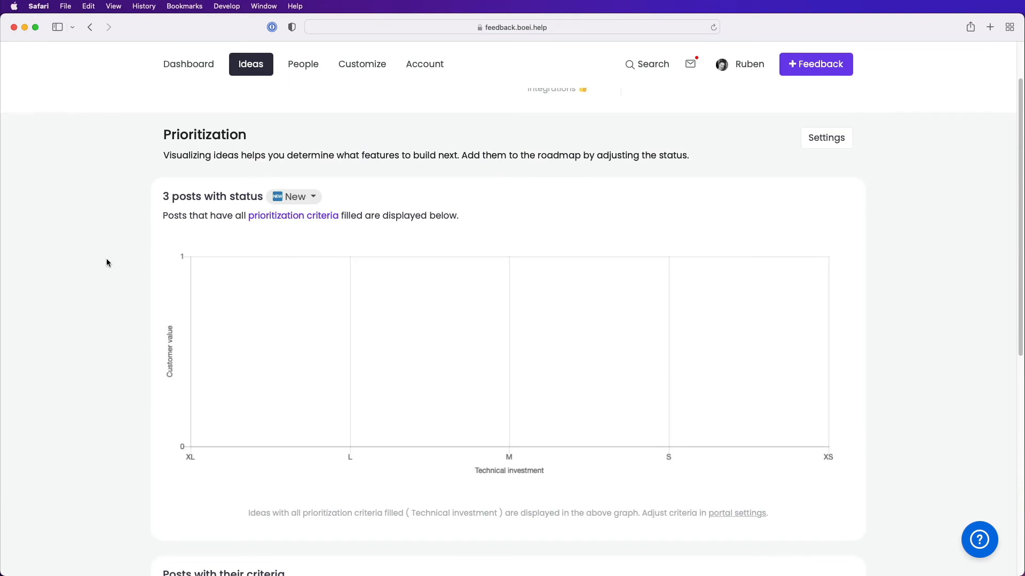
{"action": "left_click", "coordinate": [299, 197]}
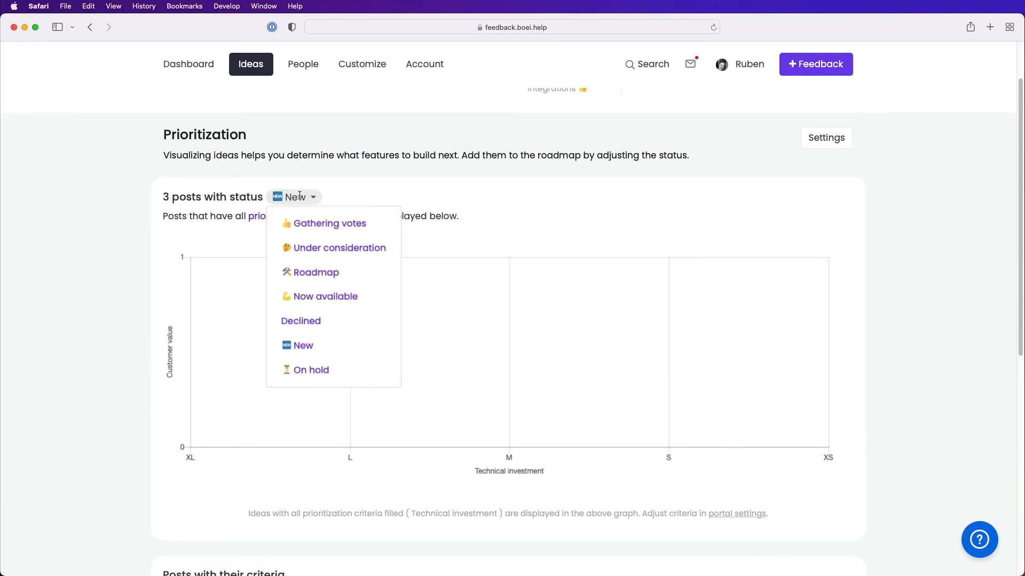
{"action": "left_click", "coordinate": [318, 224]}
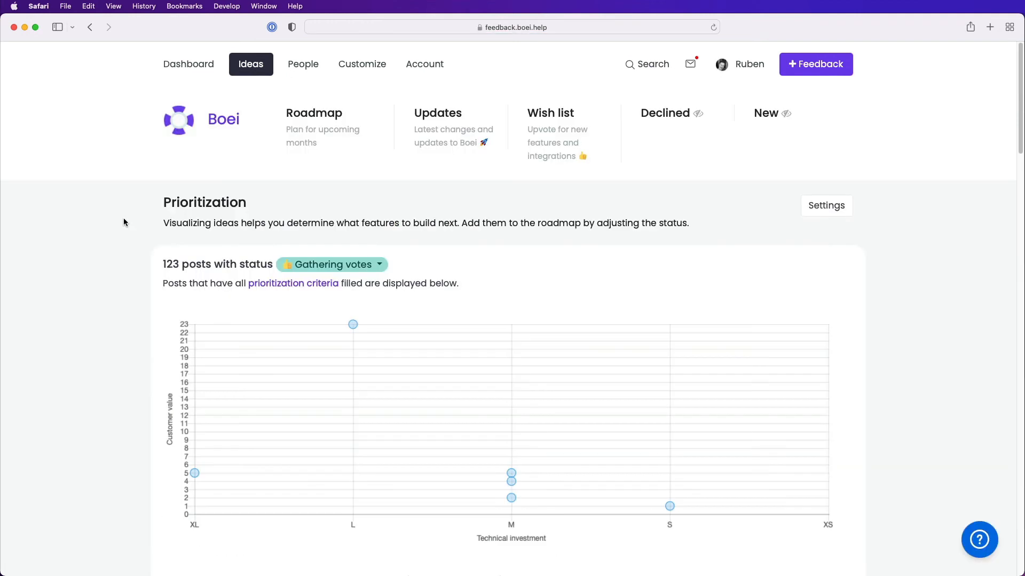
{"action": "scroll", "coordinate": [123, 222], "scroll_direction": "down", "scroll_amount": 5}
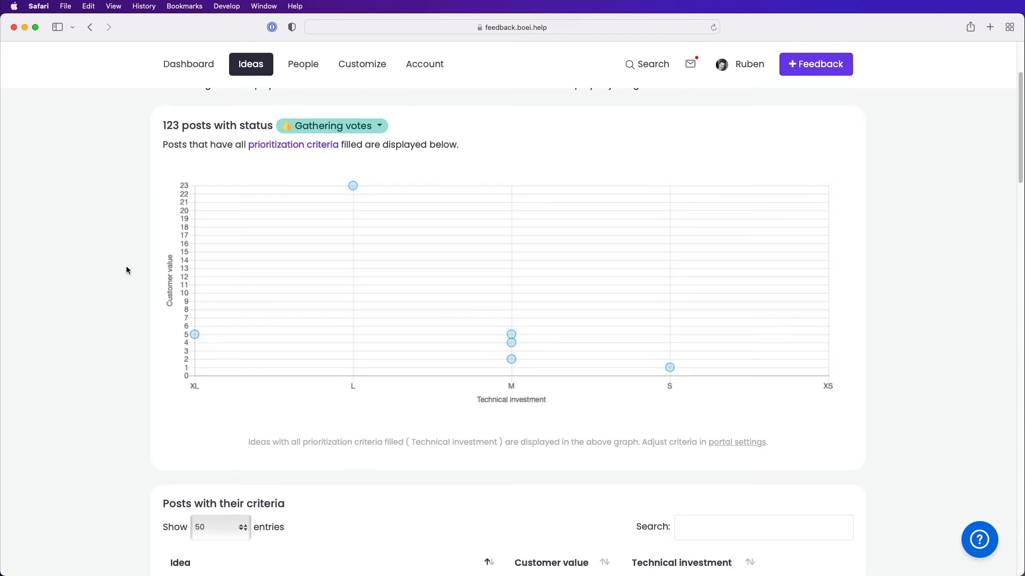
{"action": "scroll", "coordinate": [126, 271], "scroll_direction": "down", "scroll_amount": 10}
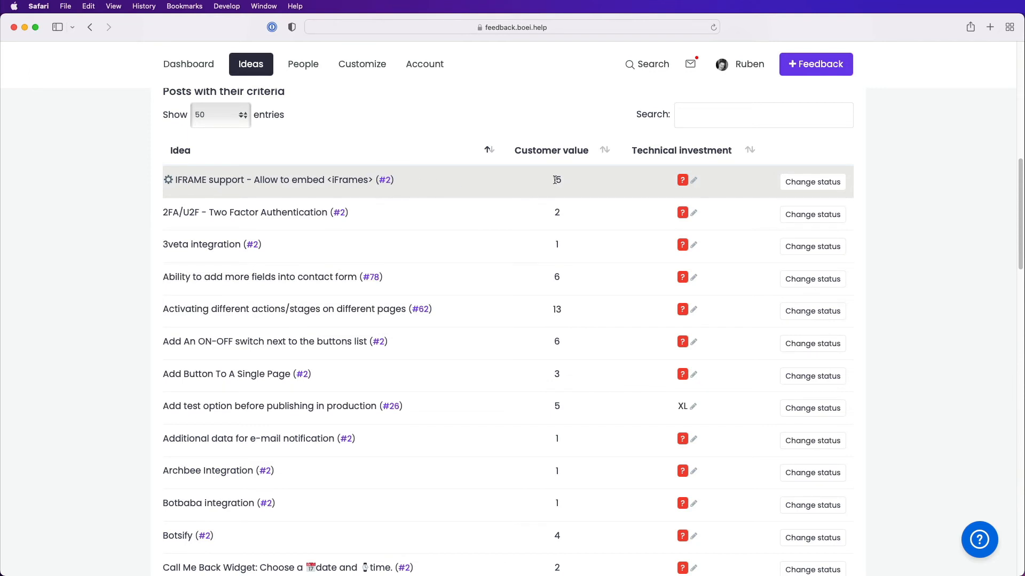
- Inspect the technical investment sizes available for the IFRAME support idea, close without saving, and return to the chart
{"action": "left_click", "coordinate": [693, 180]}
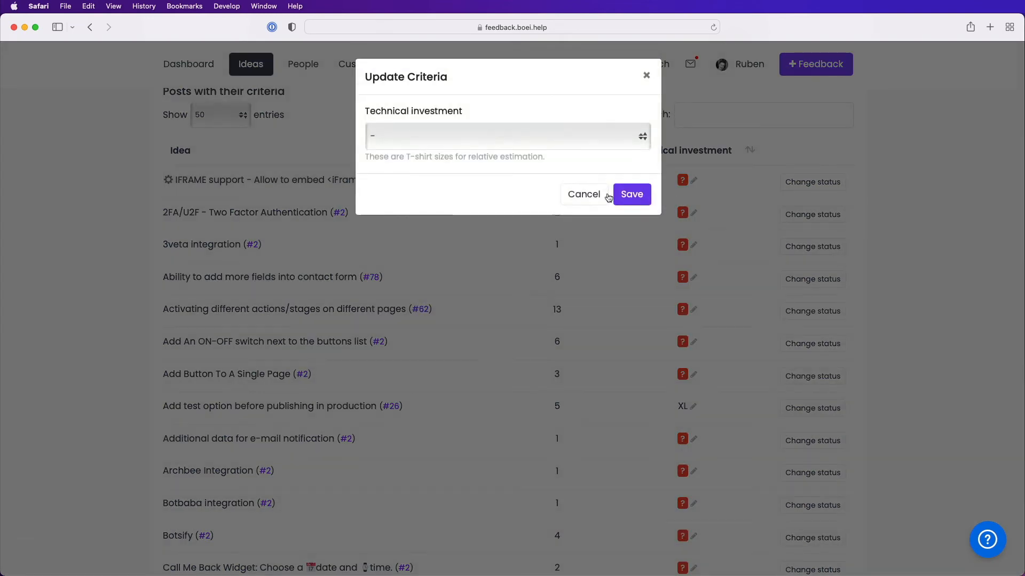
{"action": "left_click", "coordinate": [519, 138]}
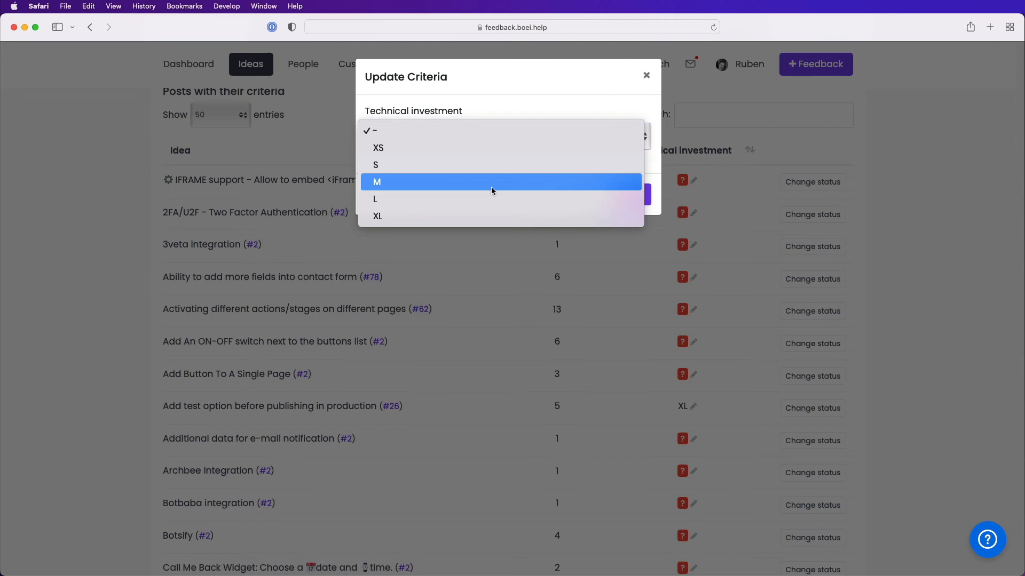
{"action": "left_click", "coordinate": [640, 90]}
{"action": "left_click", "coordinate": [647, 77]}
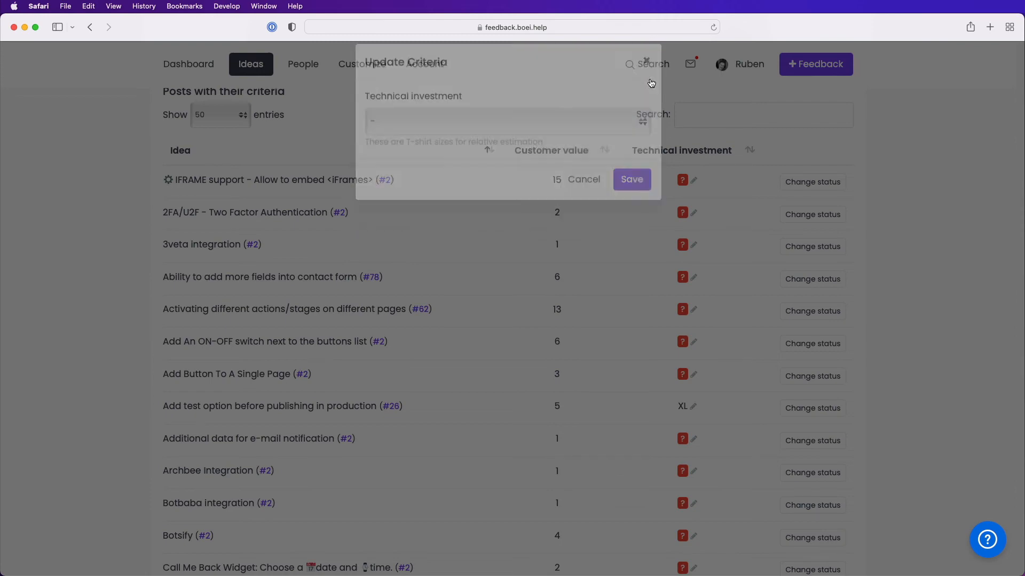
{"action": "scroll", "coordinate": [876, 142], "scroll_direction": "up", "scroll_amount": 10}
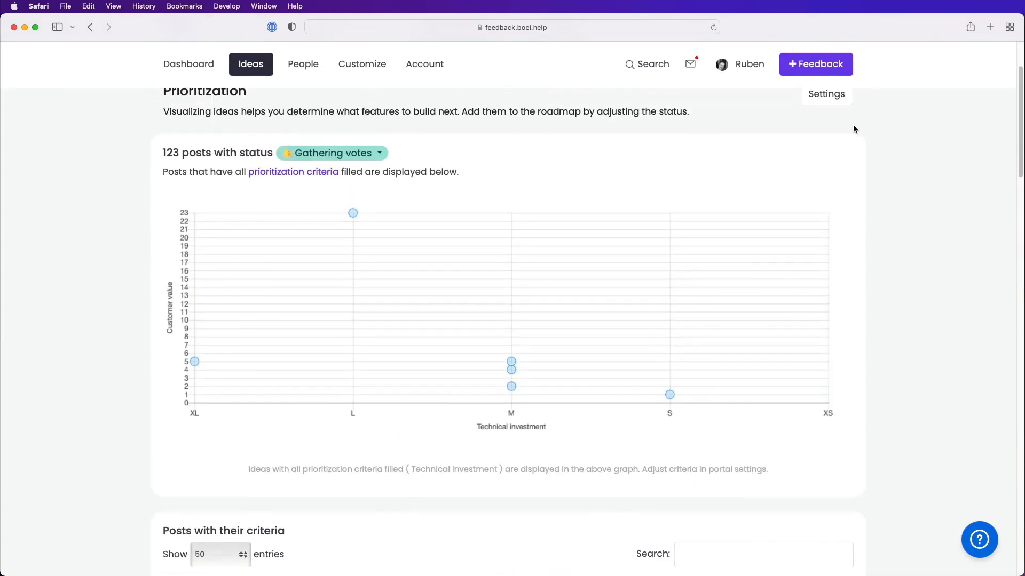
- Open the prioritization settings, review the technical investment types, and briefly switch the business value criteria on and off
{"action": "left_click", "coordinate": [836, 119]}
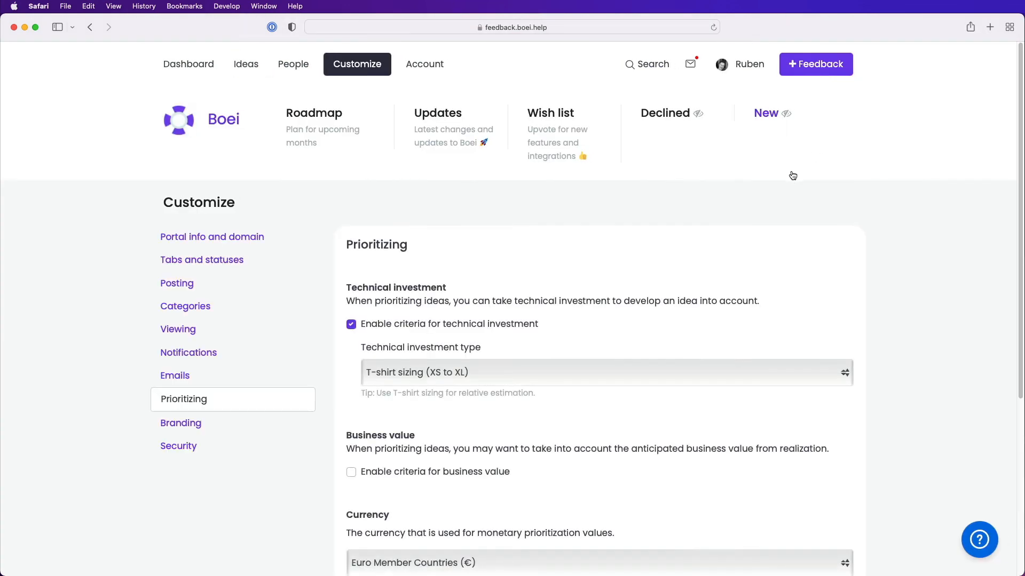
{"action": "scroll", "coordinate": [620, 275], "scroll_direction": "down", "scroll_amount": 5}
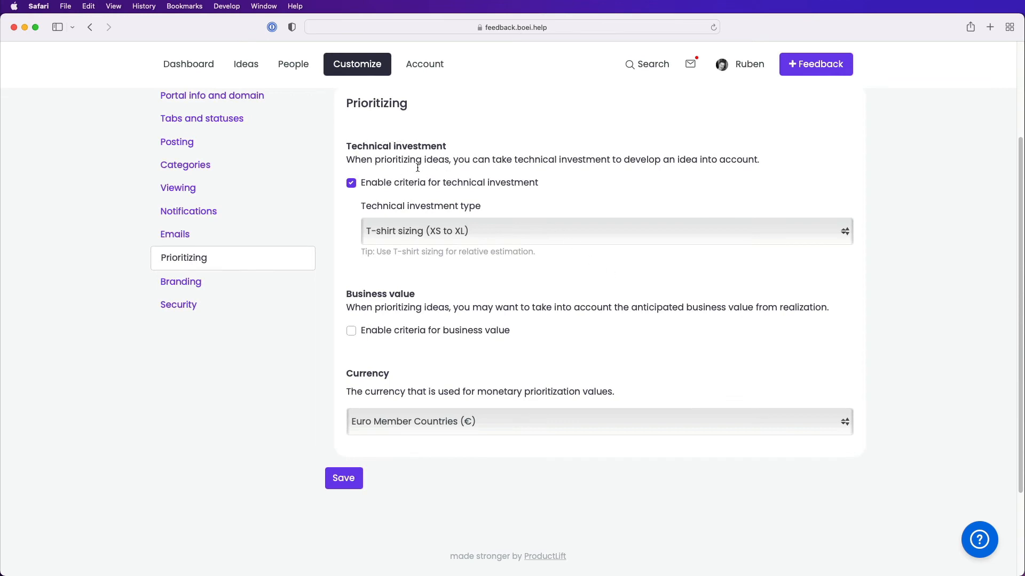
{"action": "left_click", "coordinate": [441, 236]}
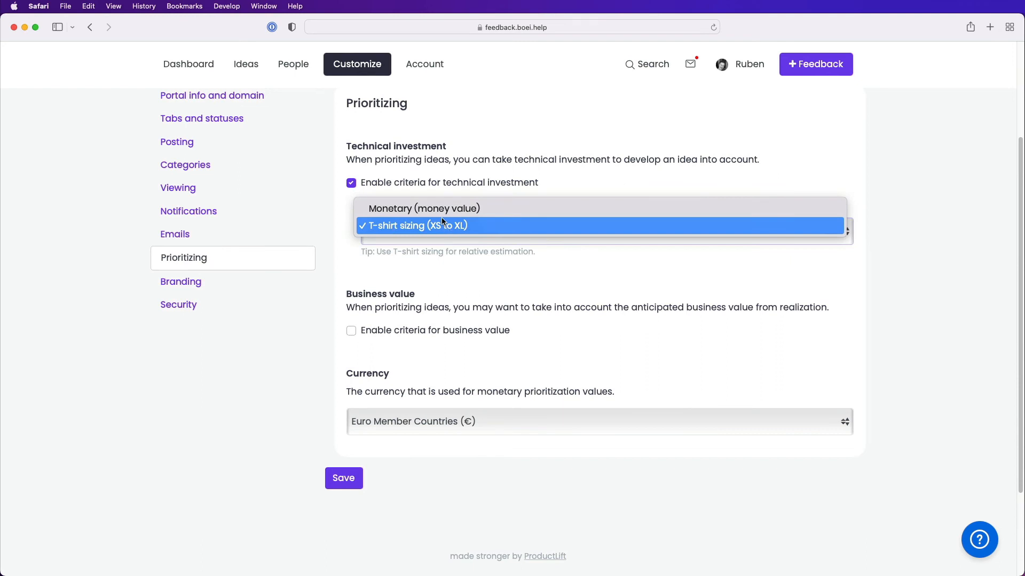
{"action": "left_click", "coordinate": [465, 282]}
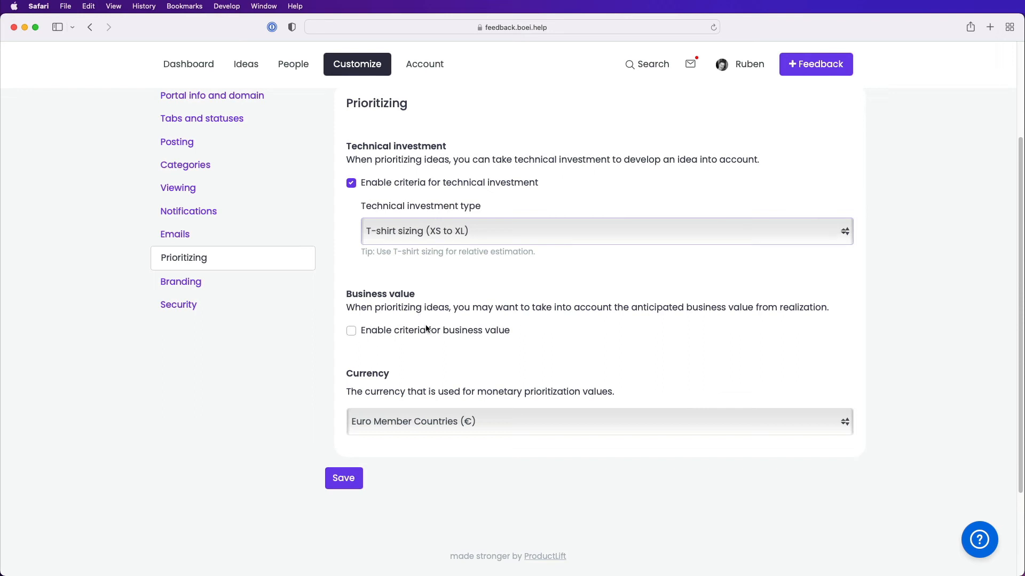
{"action": "left_click", "coordinate": [428, 331]}
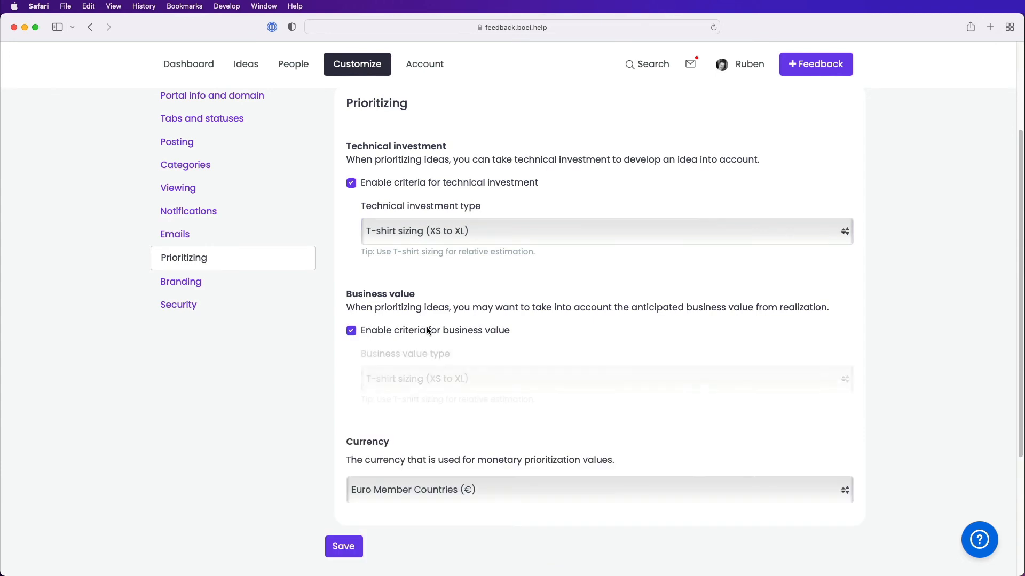
{"action": "left_click", "coordinate": [462, 332]}
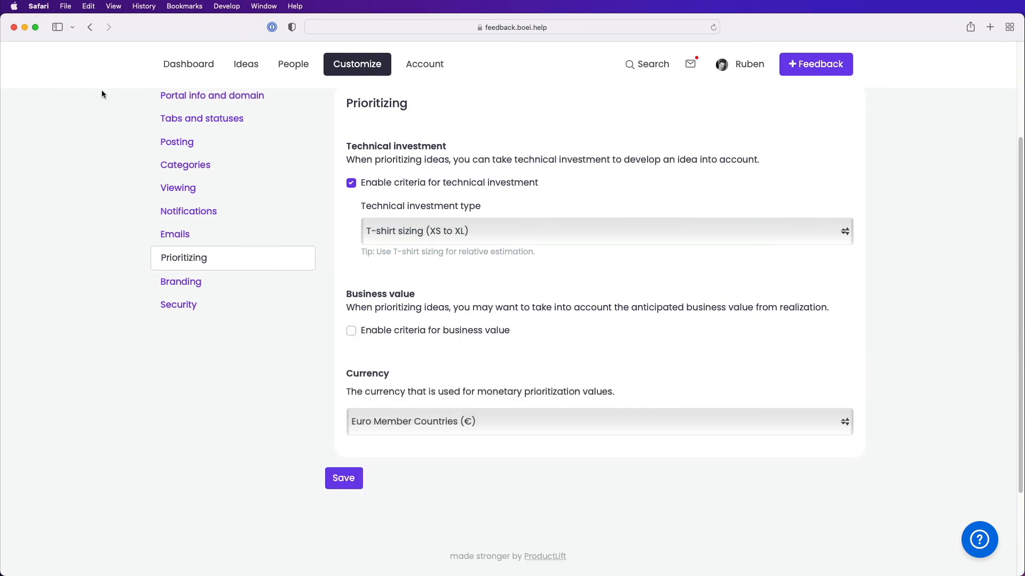
- Return to the prioritization chart and inspect the idea plotted at technical investment M with customer value 5
{"action": "left_click", "coordinate": [90, 28]}
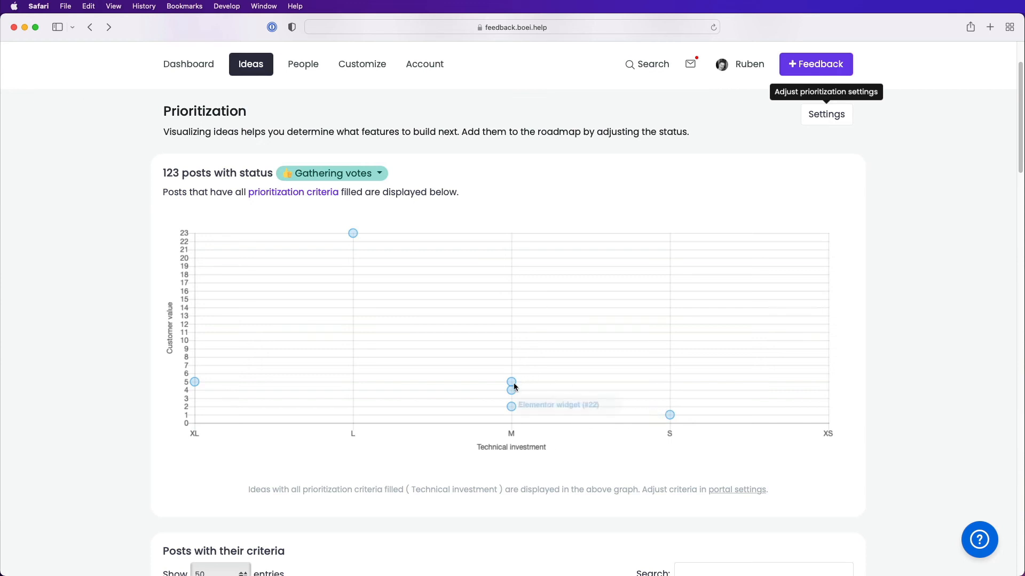
{"action": "mouse_move", "coordinate": [510, 382]}
- Open the example idea from the Roadmap and change its status to Now available, without a status update email or comment
{"action": "left_click", "coordinate": [331, 120]}
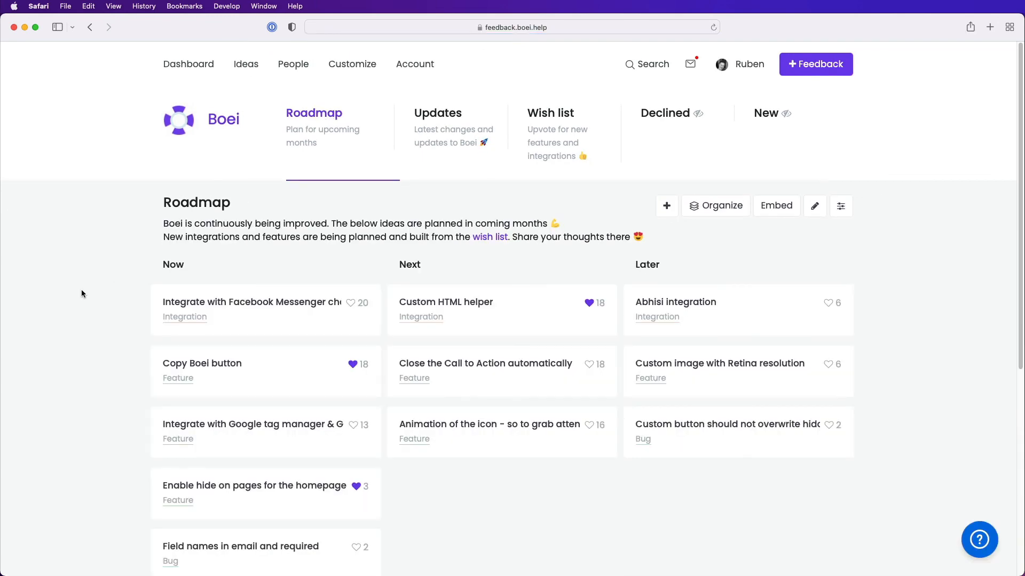
{"action": "scroll", "coordinate": [81, 291], "scroll_direction": "down", "scroll_amount": 3}
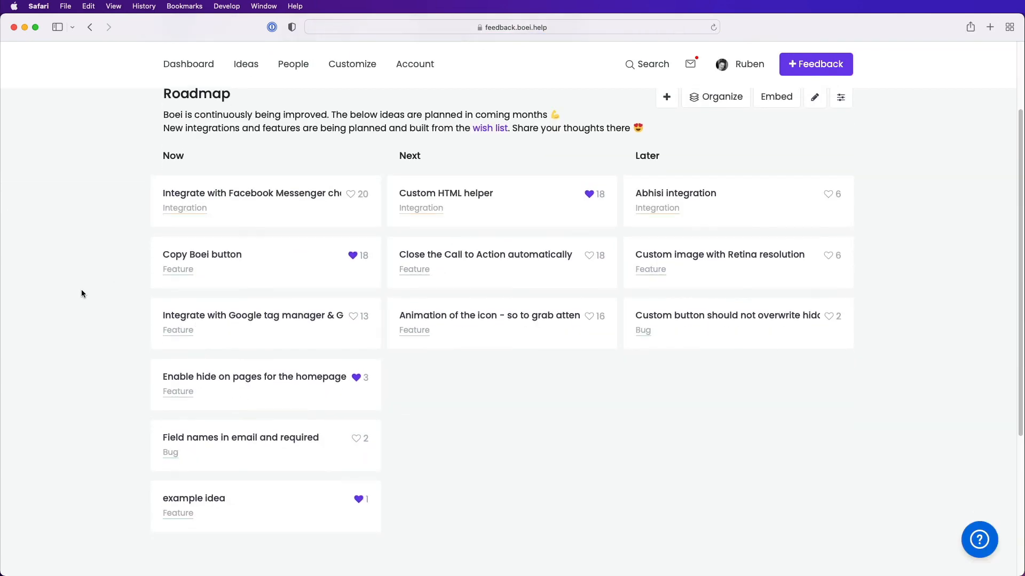
{"action": "left_click", "coordinate": [250, 504]}
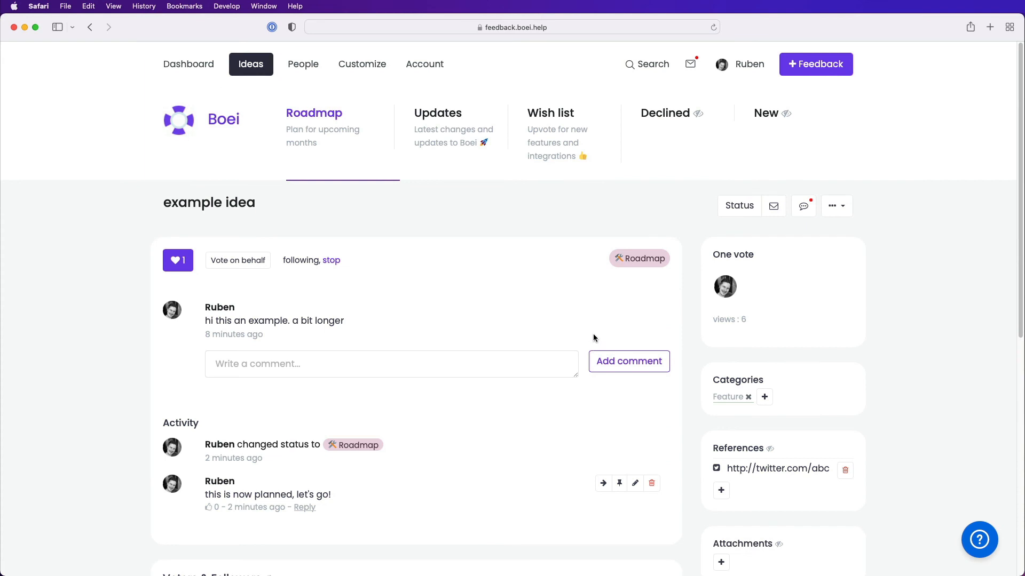
{"action": "left_click", "coordinate": [742, 207]}
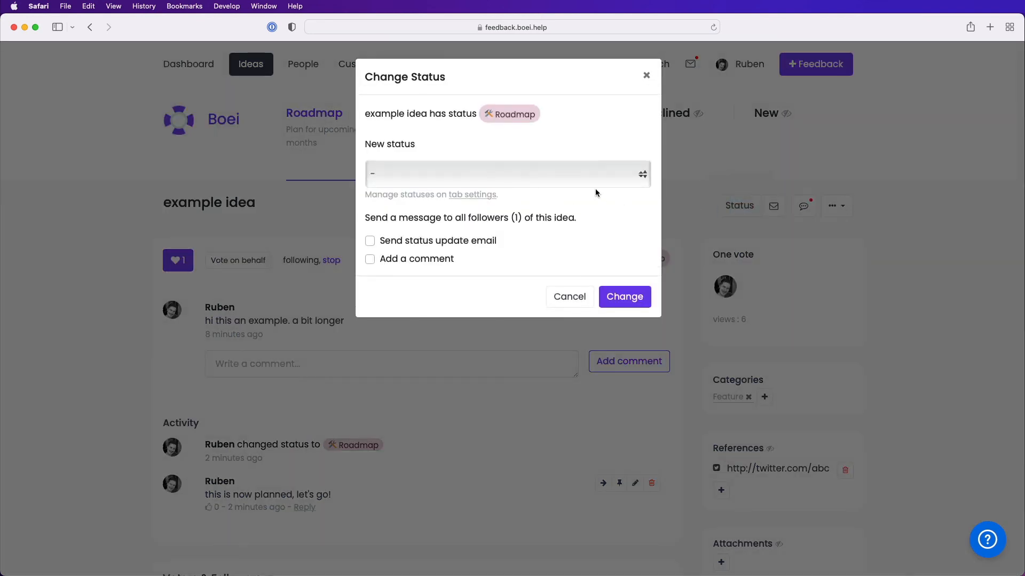
{"action": "left_click", "coordinate": [551, 174]}
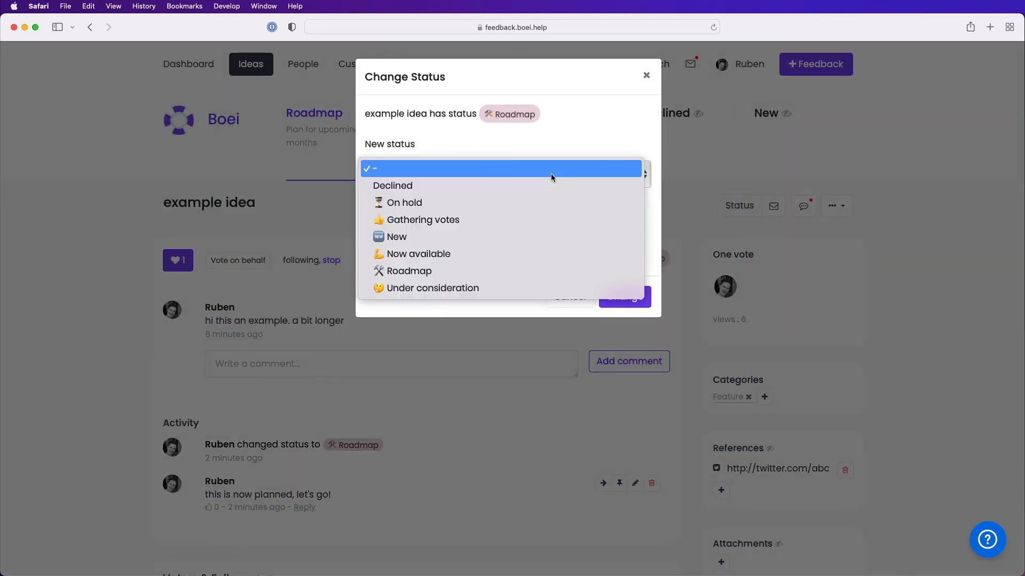
{"action": "left_click", "coordinate": [507, 259]}
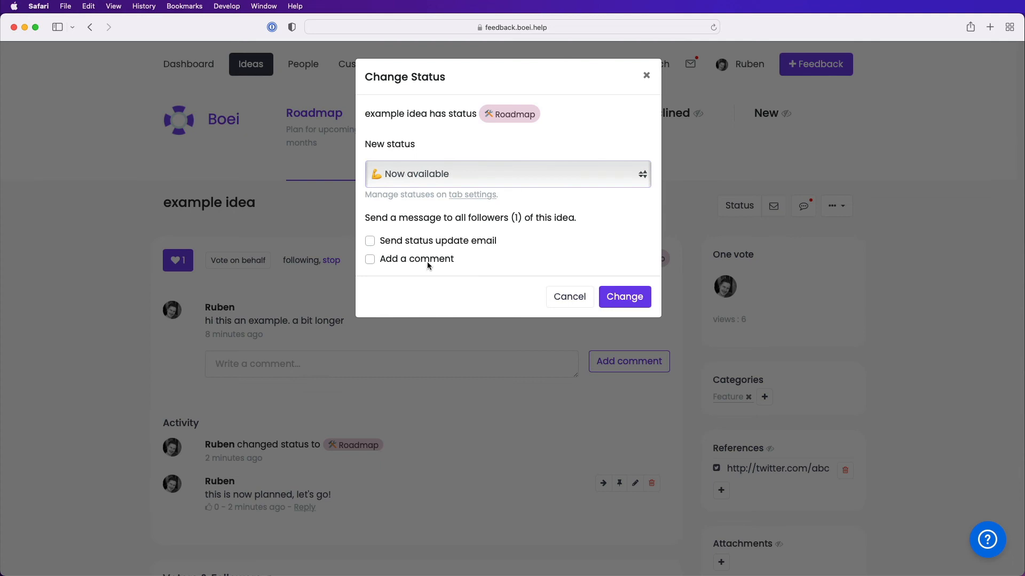
{"action": "left_click", "coordinate": [630, 299]}
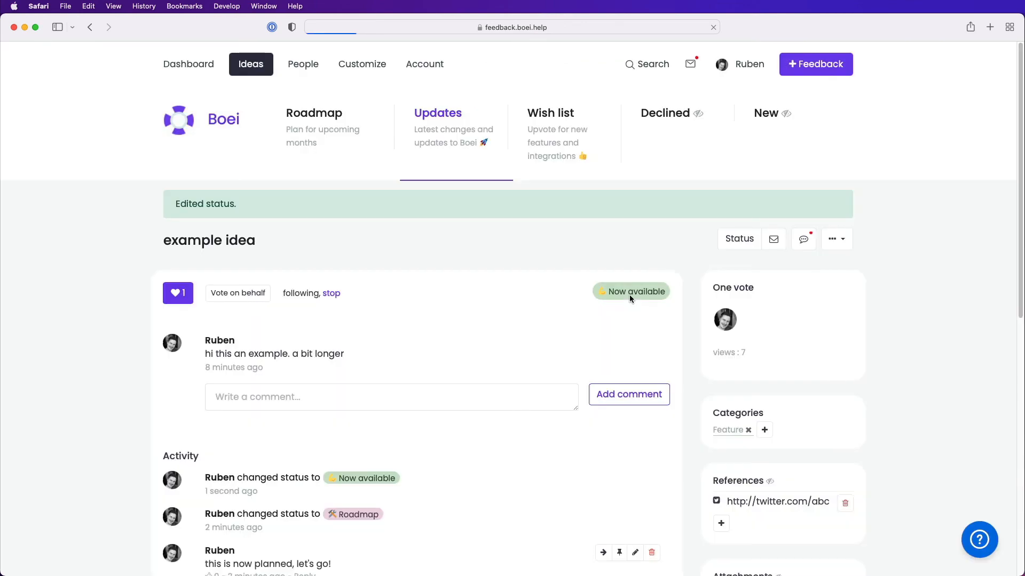
- Check the example idea's status activity and view its entry on the Updates page
{"action": "scroll", "coordinate": [453, 306], "scroll_direction": "down", "scroll_amount": 1}
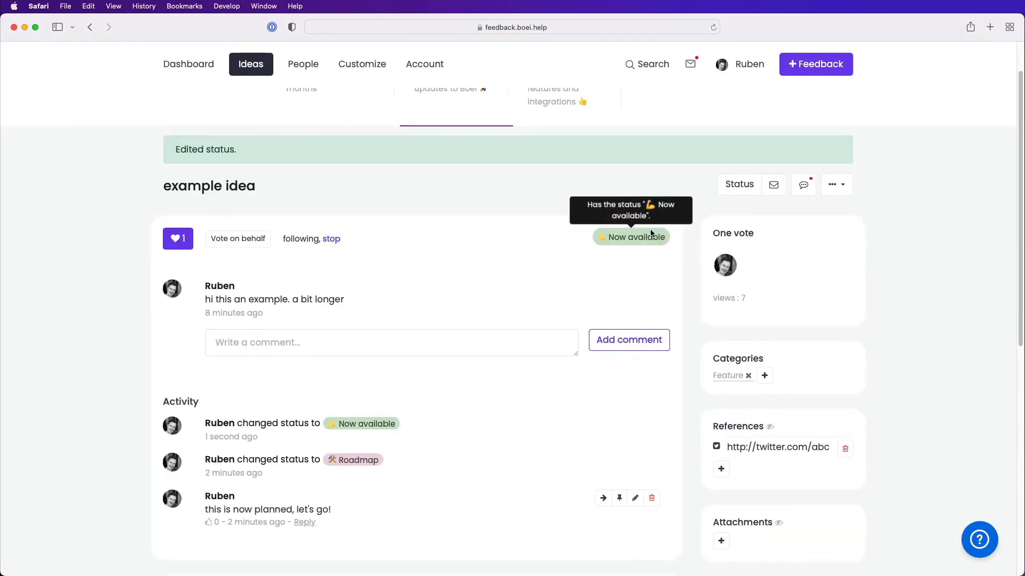
{"action": "scroll", "coordinate": [497, 262], "scroll_direction": "up", "scroll_amount": 2}
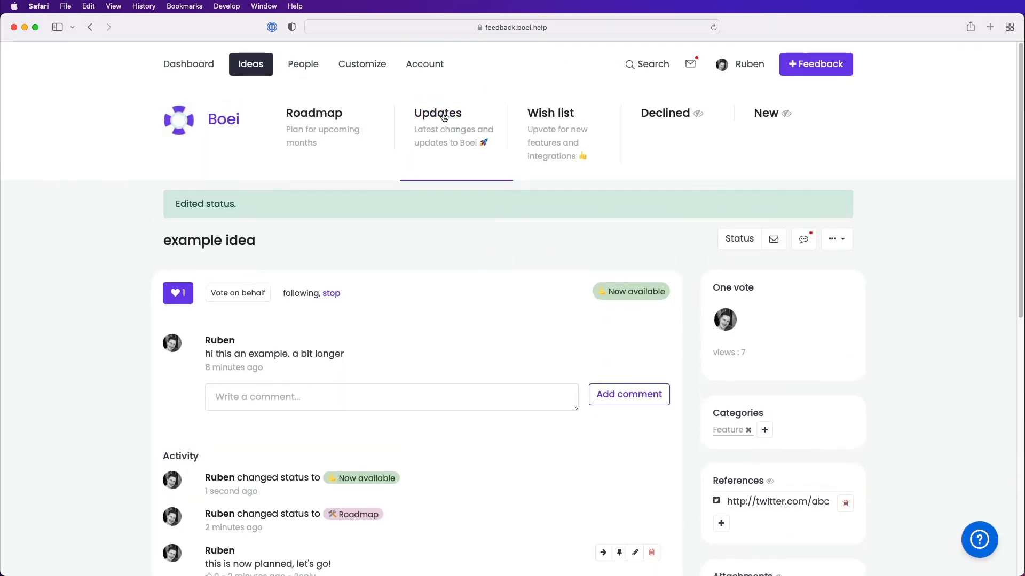
{"action": "left_click", "coordinate": [443, 163]}
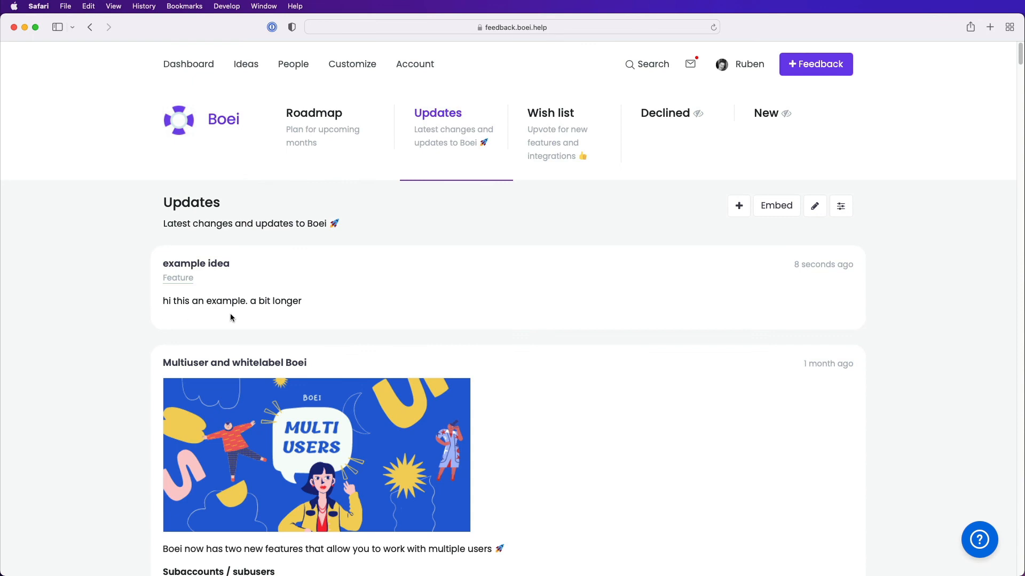
- Open the example idea from the Updates page and add the comment "He this example idea is now ready!"
{"action": "left_click", "coordinate": [216, 265]}
{"action": "scroll", "coordinate": [424, 324], "scroll_direction": "down", "scroll_amount": 2}
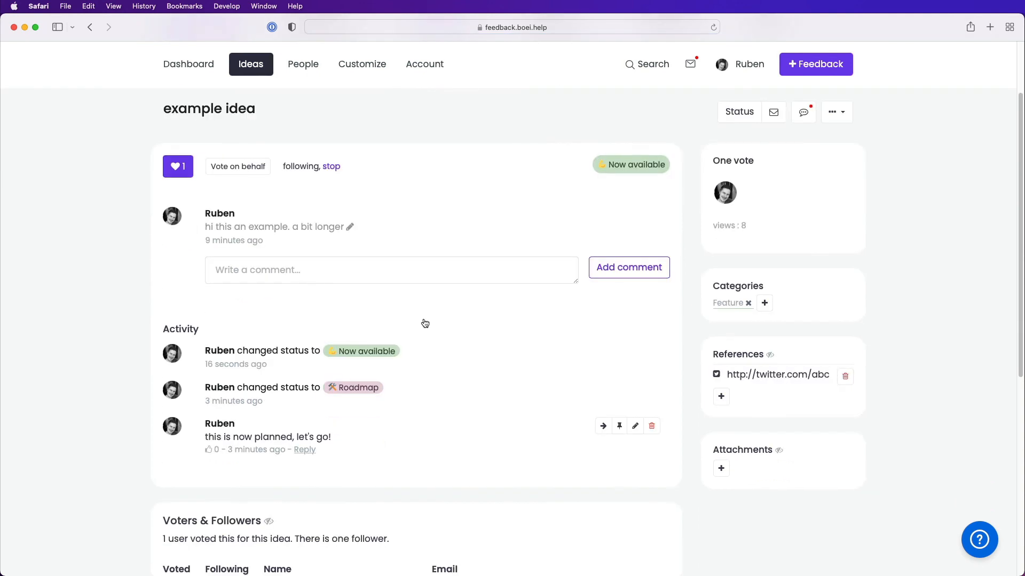
{"action": "left_click", "coordinate": [392, 270]}
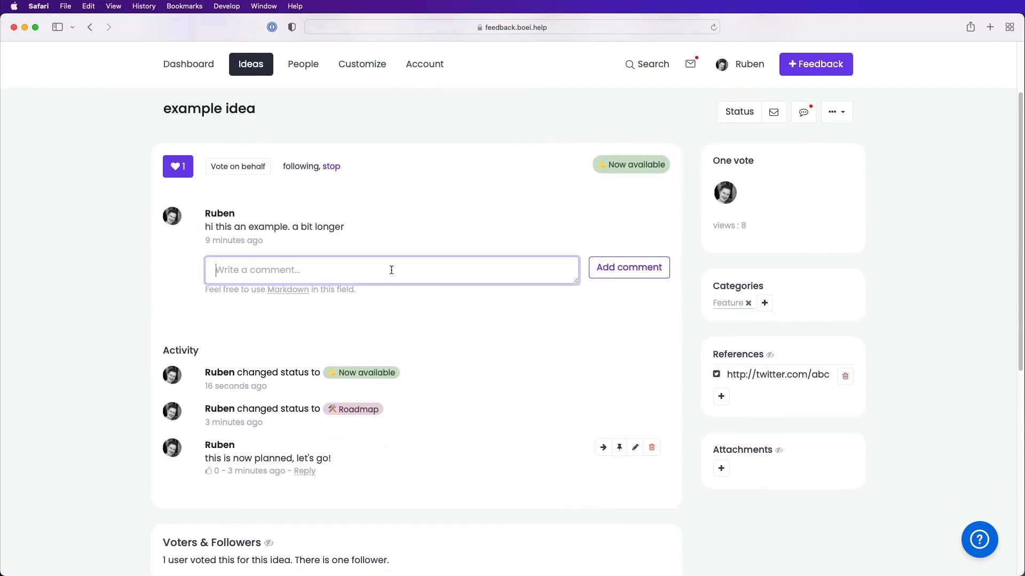
{"action": "type", "text": "He this exam"}
{"action": "key", "text": "BackSpace"}
{"action": "key", "text": "BackSpace"}
{"action": "key", "text": "BackSpace"}
{"action": "type", "text": "example idea is no"}
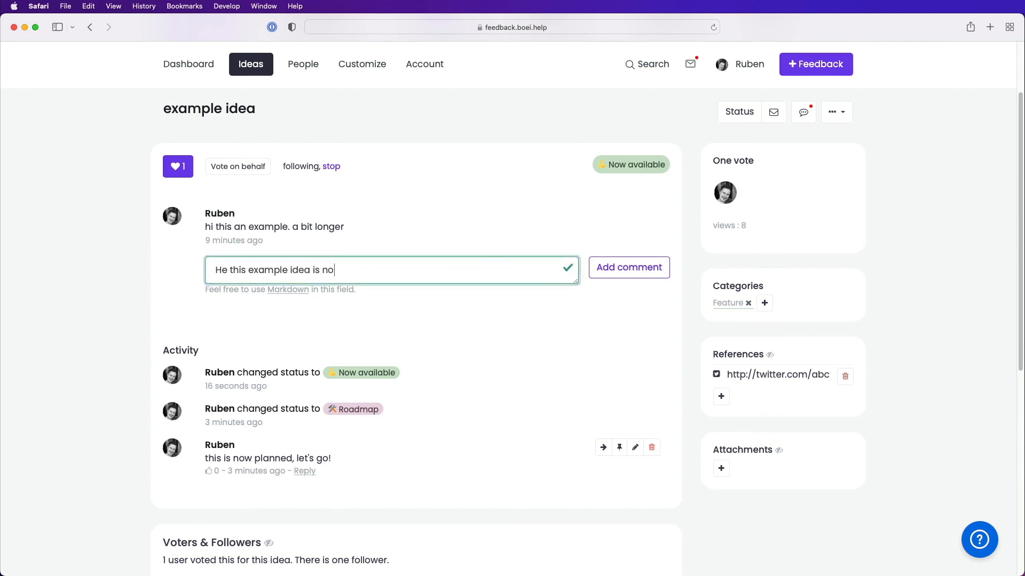
{"action": "type", "text": "w ready!"}
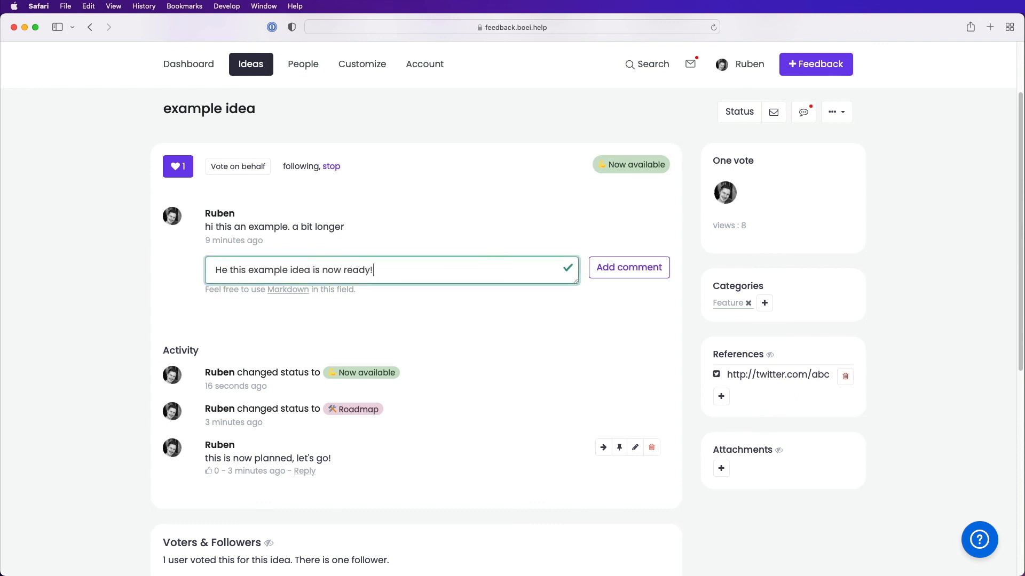
{"action": "left_click", "coordinate": [617, 269]}
- Use the new comment for the changelog and check the example idea's entry on the Updates page
{"action": "scroll", "coordinate": [504, 228], "scroll_direction": "down", "scroll_amount": 5}
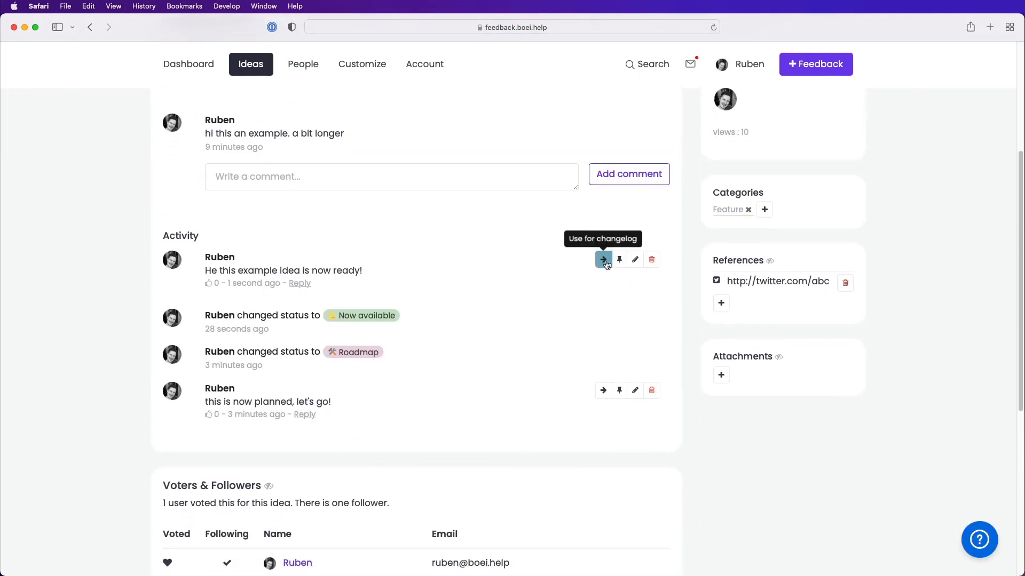
{"action": "left_click", "coordinate": [605, 262]}
{"action": "scroll", "coordinate": [605, 264], "scroll_direction": "down", "scroll_amount": 1}
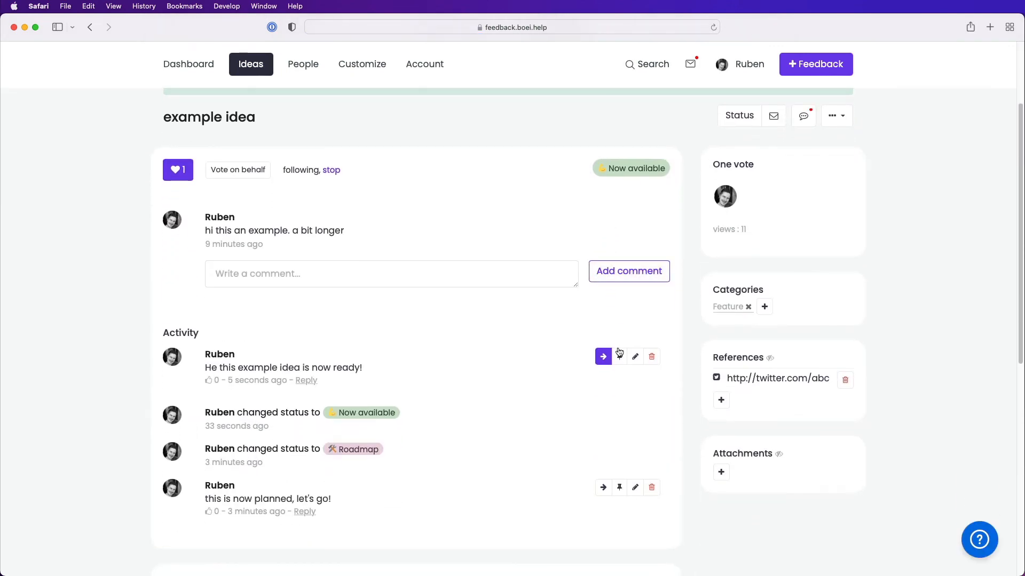
{"action": "scroll", "coordinate": [500, 347], "scroll_direction": "up", "scroll_amount": 3}
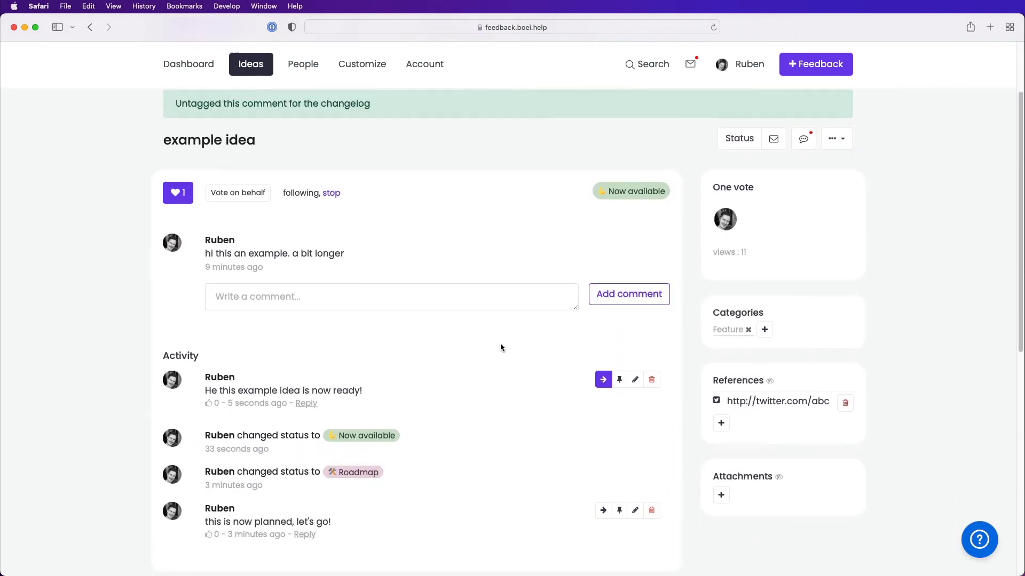
{"action": "left_click", "coordinate": [451, 115]}
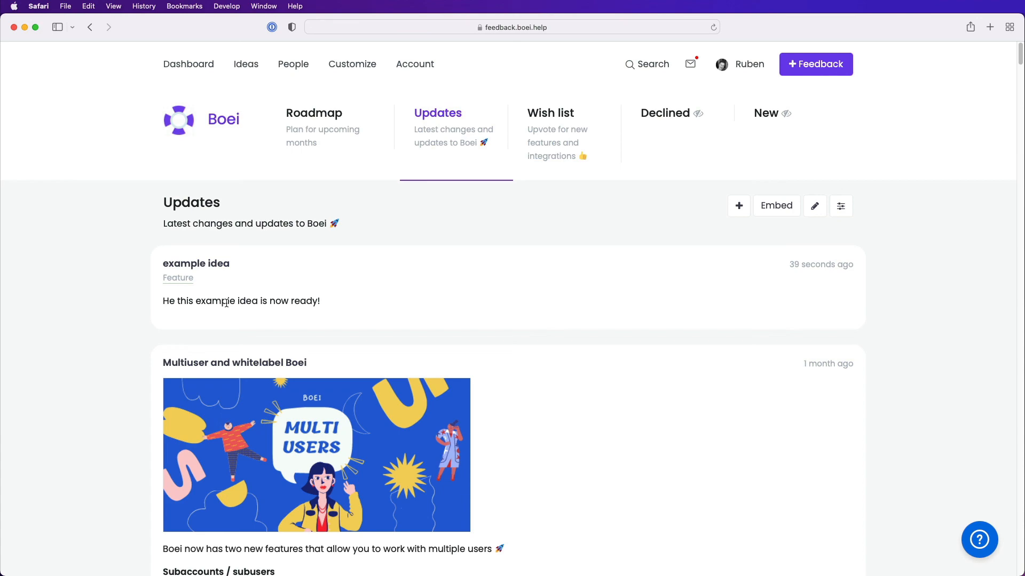
- Open the "Multiuser and whitelabel Boei" update and examine its changelog comment, discussion and status history
{"action": "scroll", "coordinate": [47, 338], "scroll_direction": "down", "scroll_amount": 3}
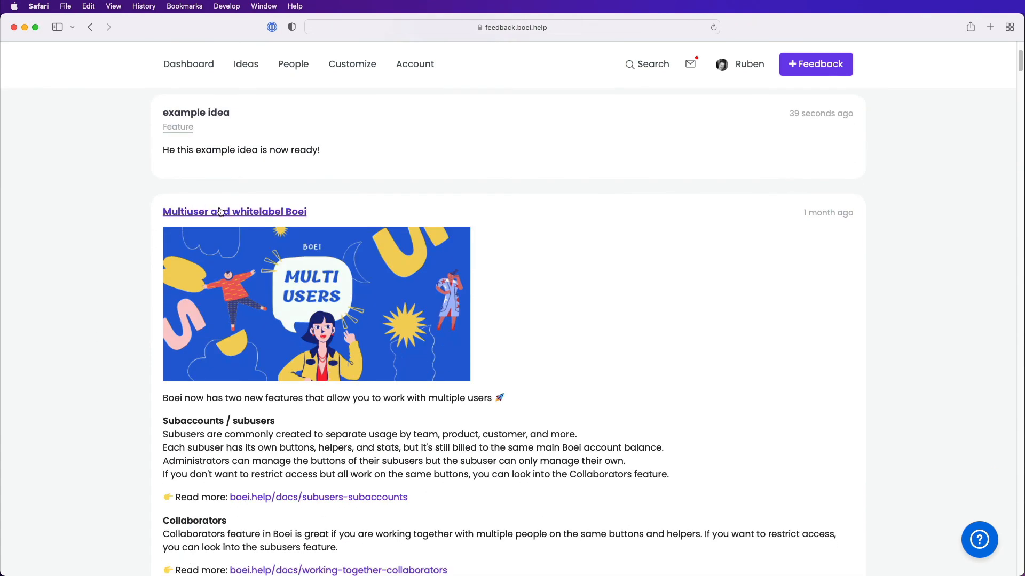
{"action": "left_click", "coordinate": [175, 228]}
{"action": "scroll", "coordinate": [151, 308], "scroll_direction": "down", "scroll_amount": 1}
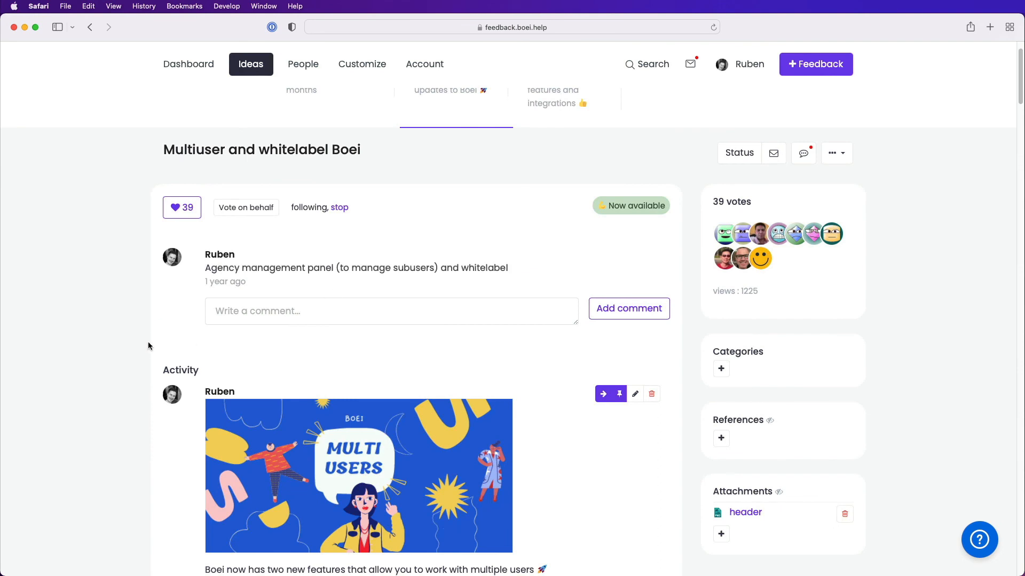
{"action": "scroll", "coordinate": [148, 342], "scroll_direction": "down", "scroll_amount": 3}
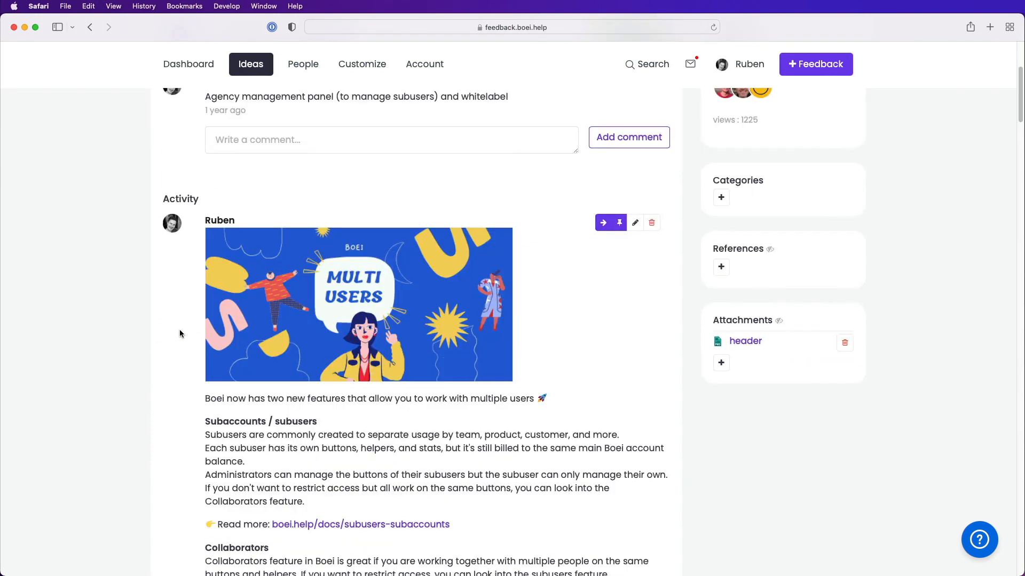
{"action": "scroll", "coordinate": [154, 335], "scroll_direction": "down", "scroll_amount": 3}
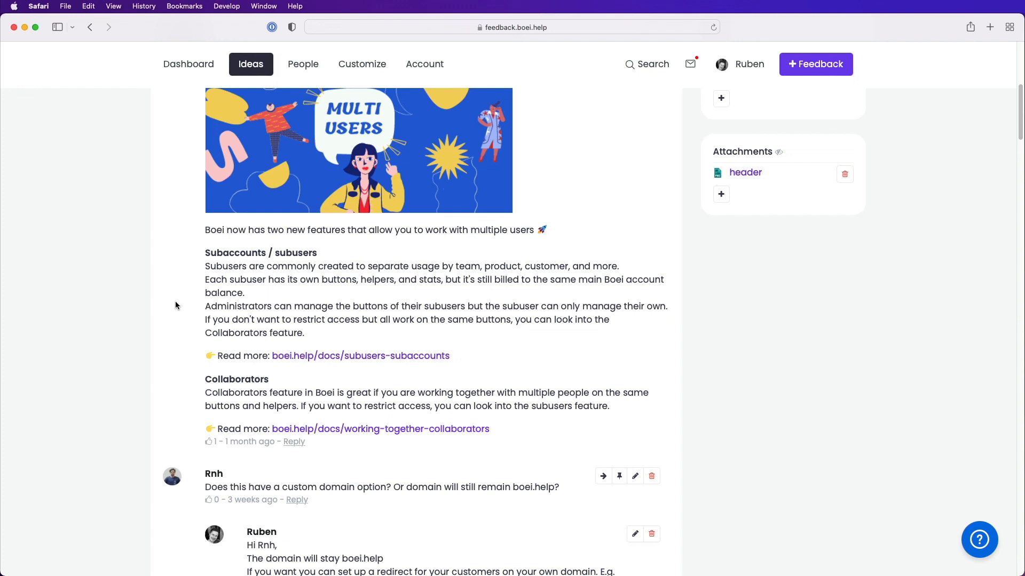
{"action": "scroll", "coordinate": [176, 305], "scroll_direction": "down", "scroll_amount": 10}
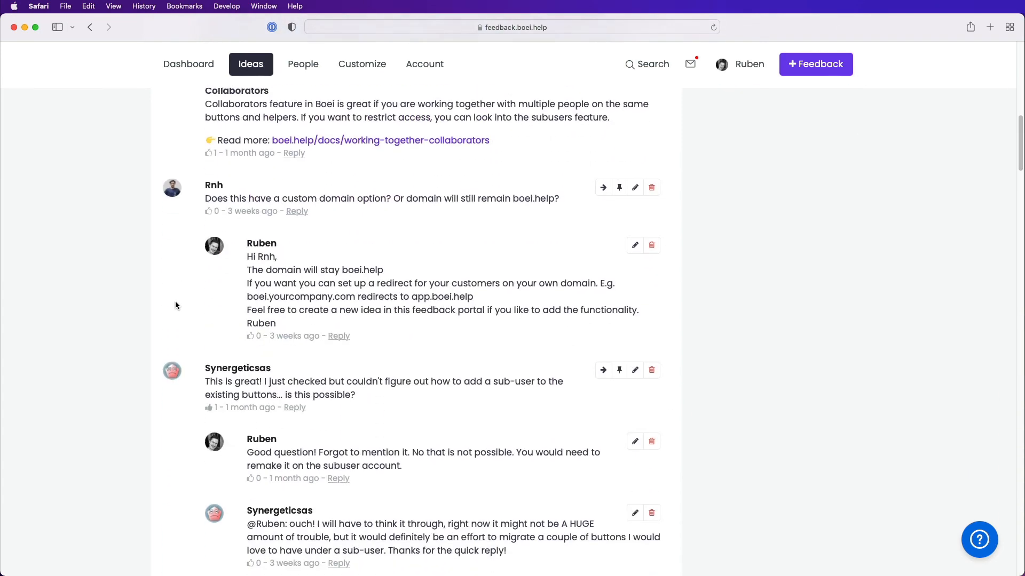
{"action": "scroll", "coordinate": [175, 301], "scroll_direction": "down", "scroll_amount": 9}
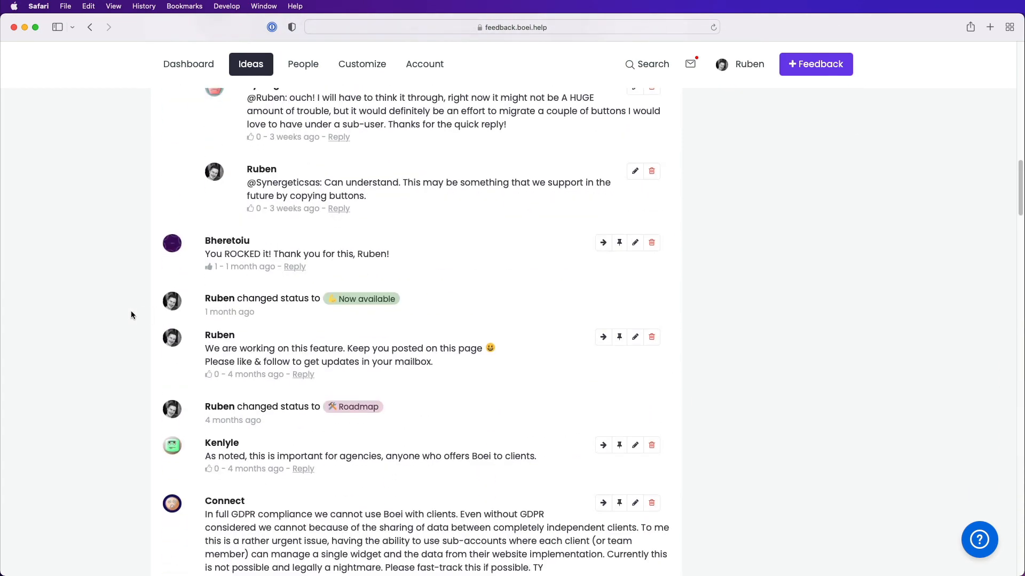
{"action": "scroll", "coordinate": [131, 315], "scroll_direction": "up", "scroll_amount": 3}
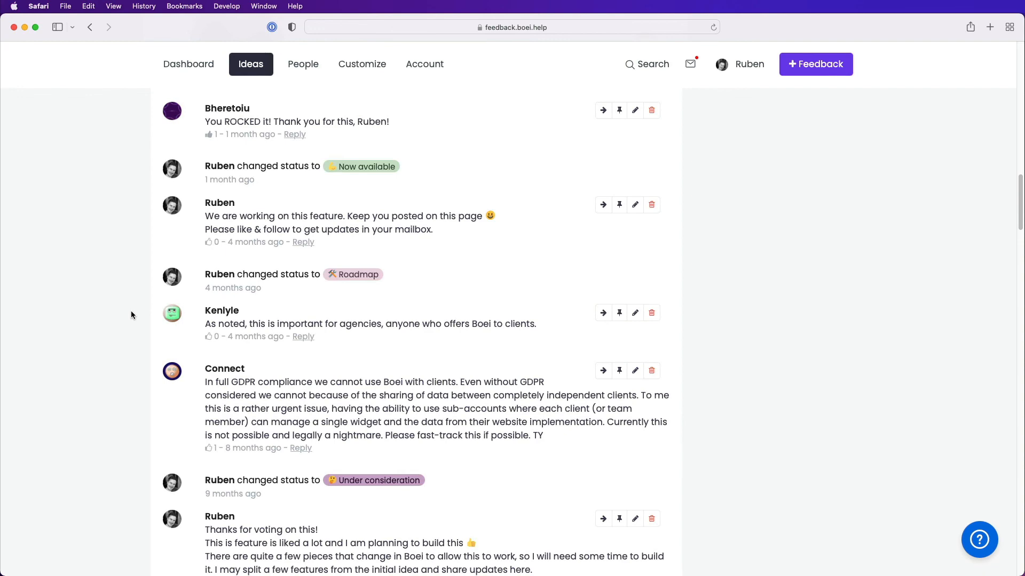
{"action": "scroll", "coordinate": [131, 315], "scroll_direction": "up", "scroll_amount": 9}
{"action": "scroll", "coordinate": [131, 315], "scroll_direction": "up", "scroll_amount": 8}
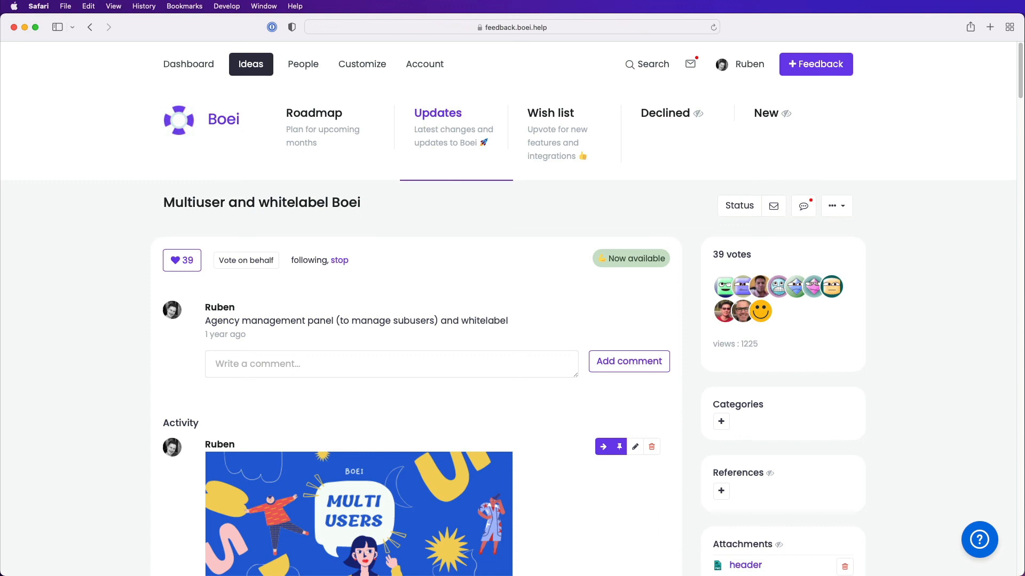
- Go to ProductLift's own feedback portal at feedback.productlift.dev
{"action": "left_click", "coordinate": [620, 30]}
{"action": "type", "text": "fee"}
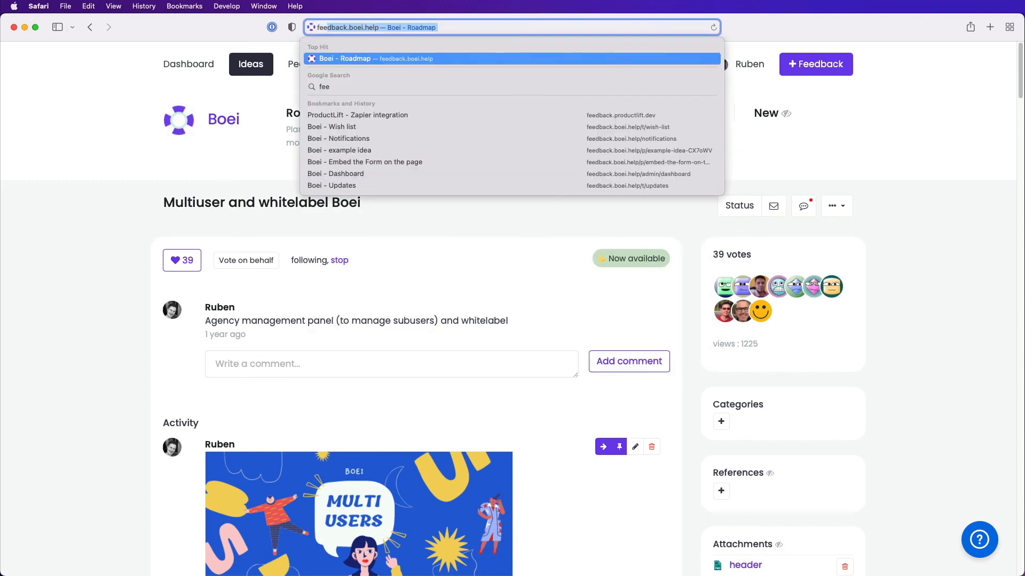
{"action": "type", "text": "dback"}
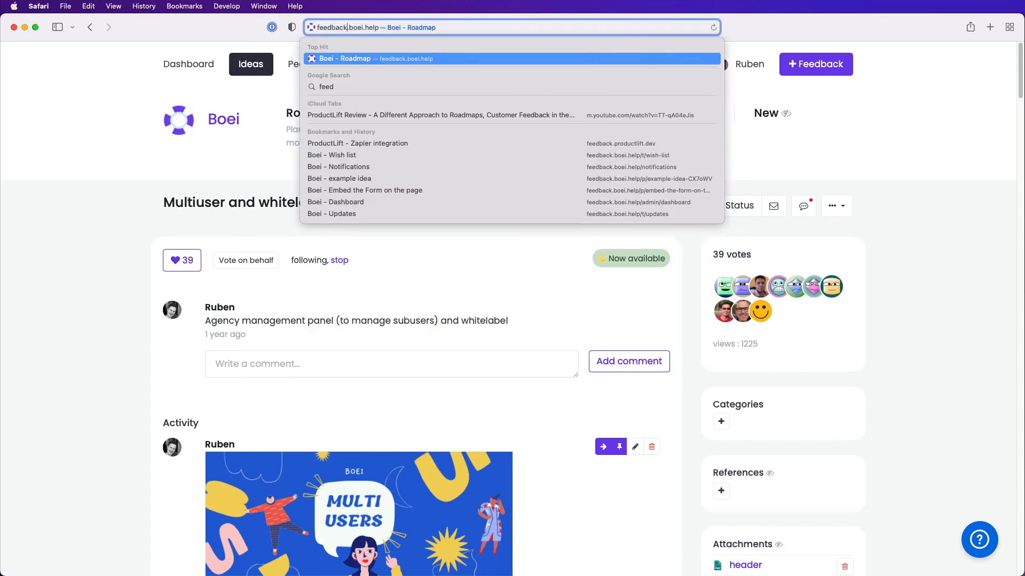
{"action": "type", "text": ".r"}
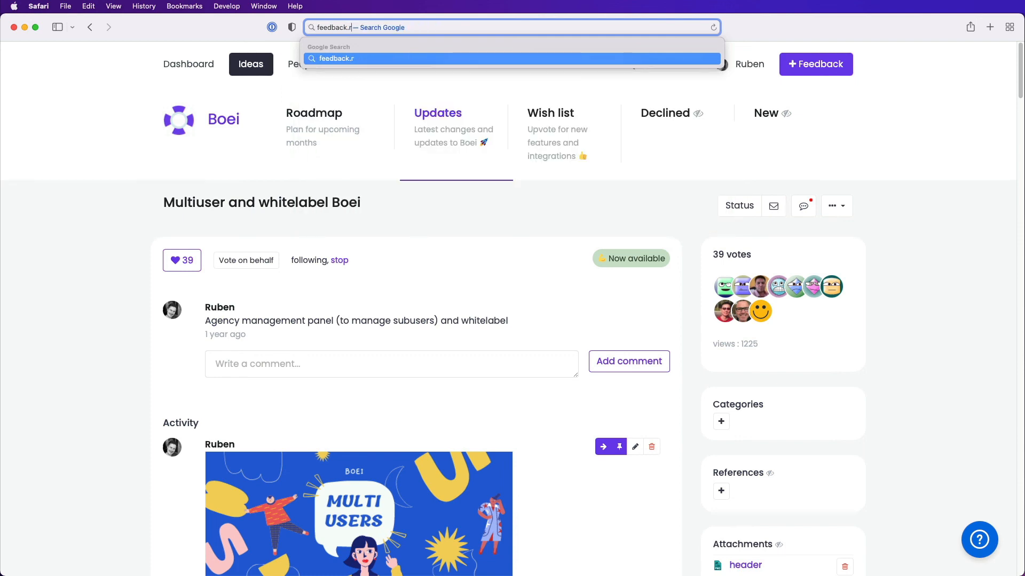
{"action": "key", "text": "BackSpace"}
{"action": "type", "text": "pr"}
{"action": "key", "text": "Return"}
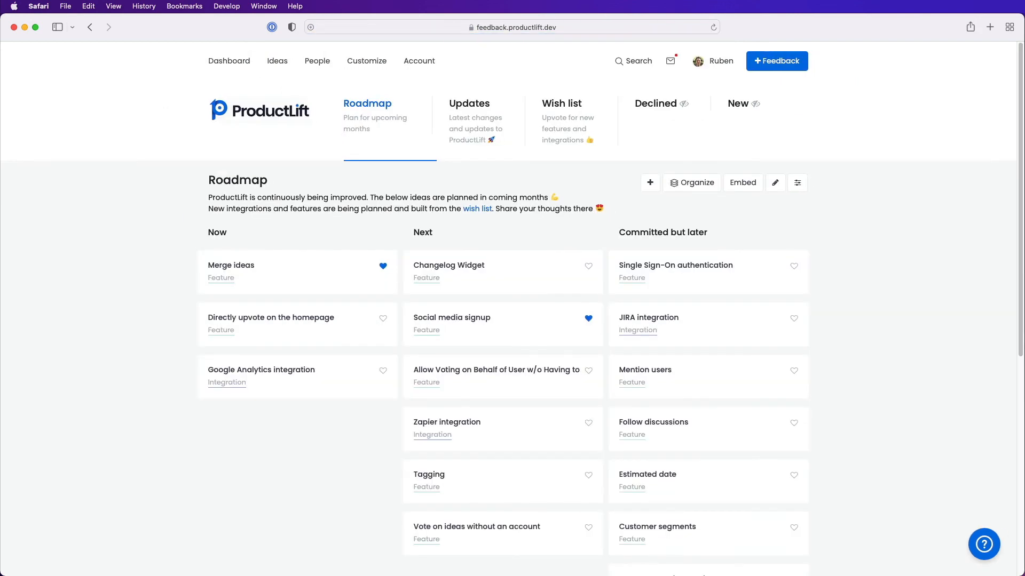